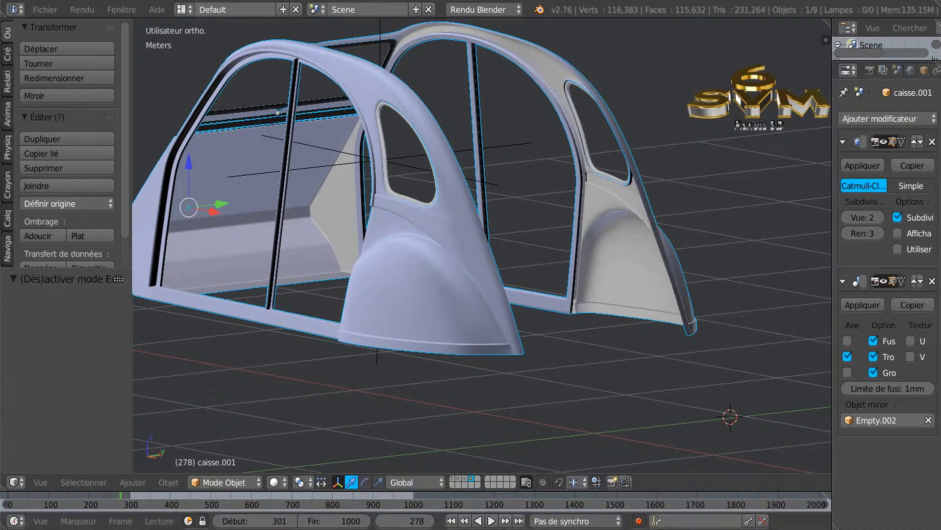
Examine the enlarged reference photo jupe ar.PNG for the car's rear skirt below the boot lid, and return to the 3D model.
{"action": "left_click", "coordinate": [533, 529]}
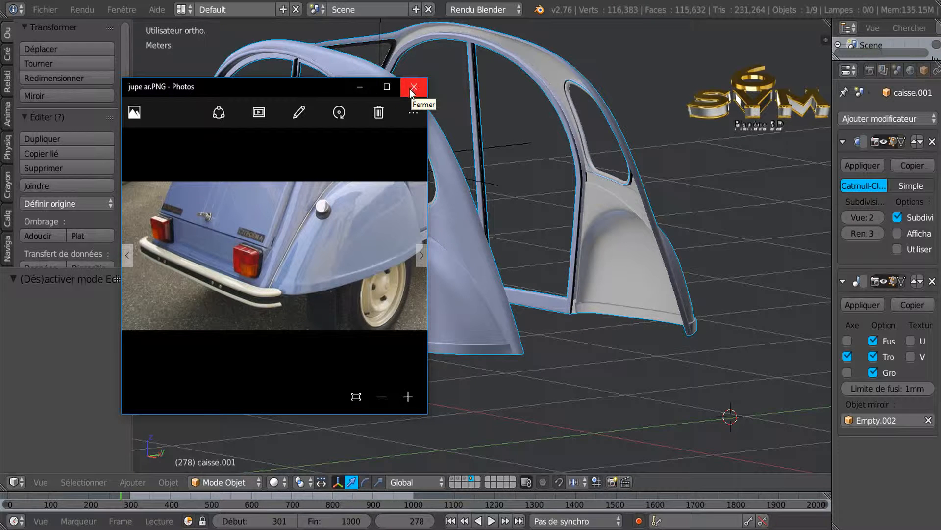
{"action": "left_click", "coordinate": [387, 88]}
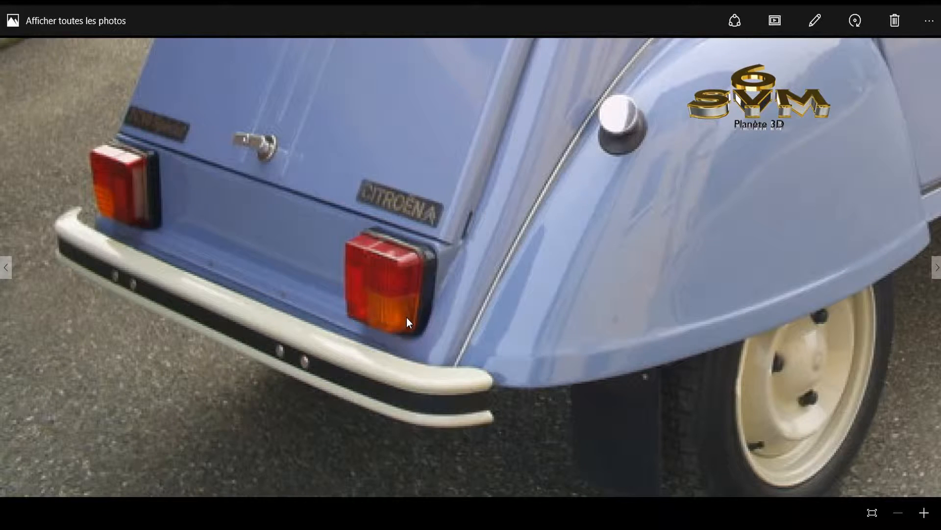
{"action": "key", "text": "Right"}
{"action": "key", "text": "Left"}
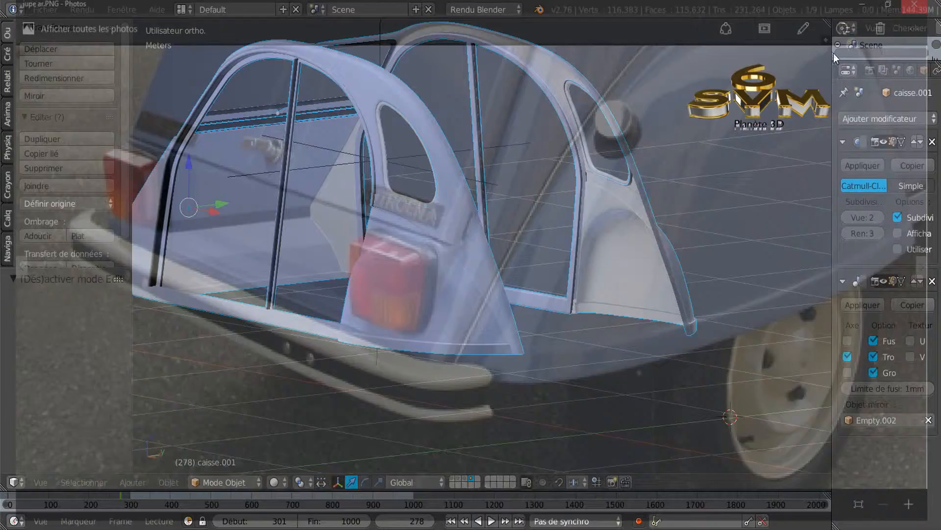
{"action": "scroll", "coordinate": [532, 294], "scroll_direction": "down", "scroll_amount": 2}
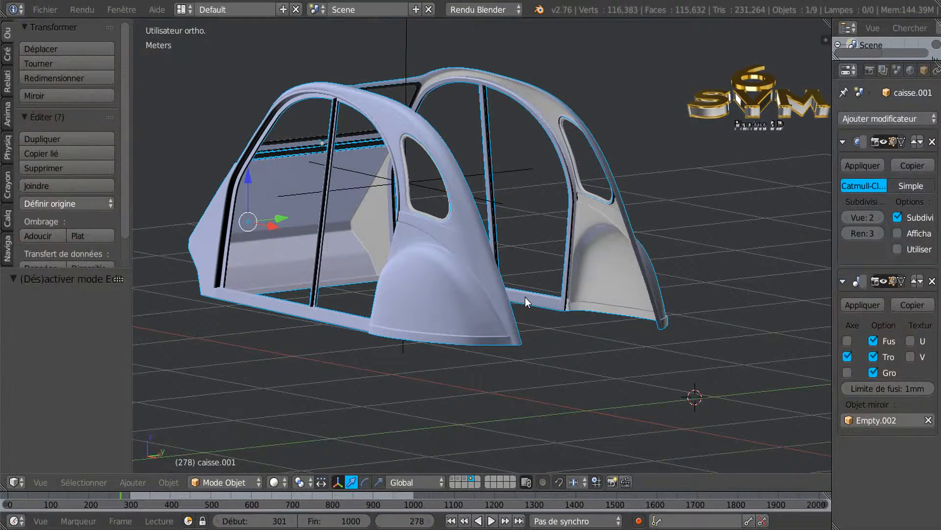
Open the caisse.001 body for mesh editing and compare its lower rear corner with the blueprint in front view.
{"action": "key", "text": "Tab"}
{"action": "scroll", "coordinate": [528, 297], "scroll_direction": "up", "scroll_amount": 3}
{"action": "middle_click_drag", "start_coordinate": [533, 298], "coordinate": [625, 270]}
{"action": "scroll", "coordinate": [624, 271], "scroll_direction": "up", "scroll_amount": 1}
{"action": "scroll", "coordinate": [623, 271], "scroll_direction": "up", "scroll_amount": 3}
{"action": "scroll", "coordinate": [582, 273], "scroll_direction": "up", "scroll_amount": 1}
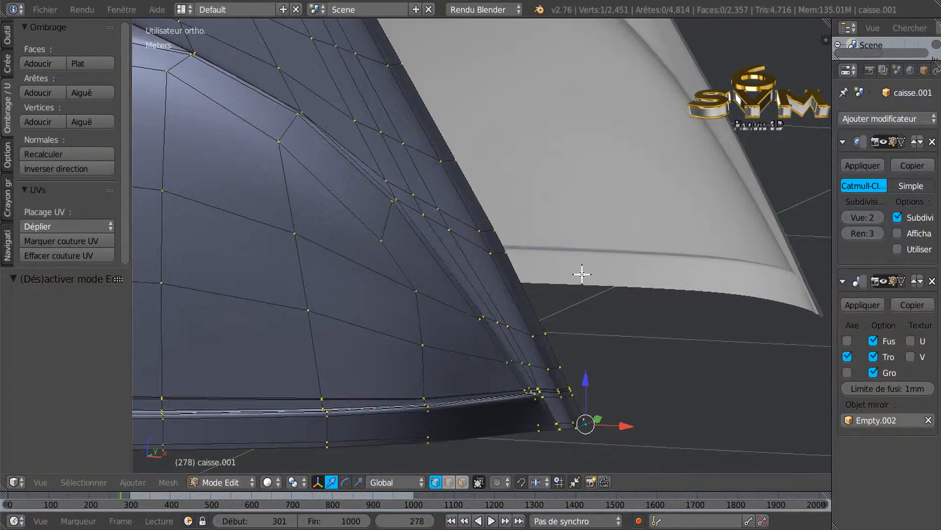
{"action": "key", "text": "KP_1"}
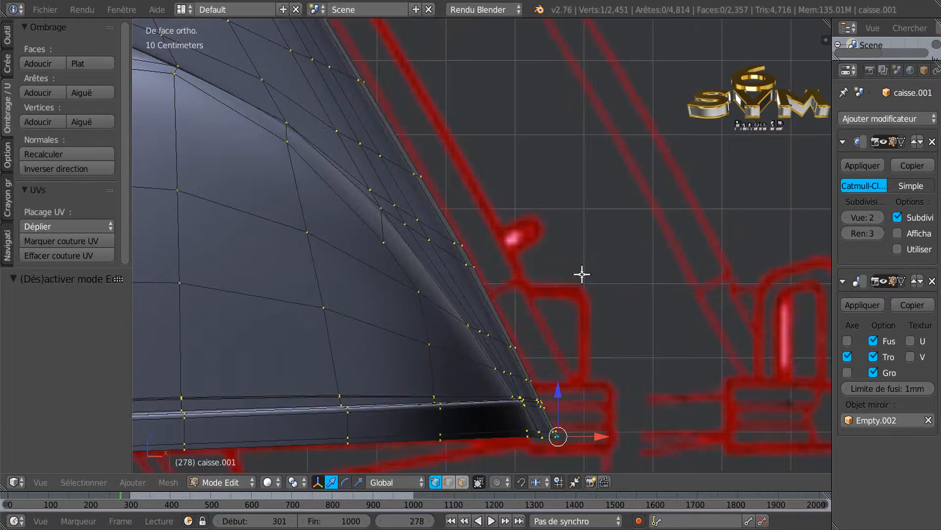
{"action": "scroll", "coordinate": [506, 308], "scroll_direction": "up", "scroll_amount": 3}
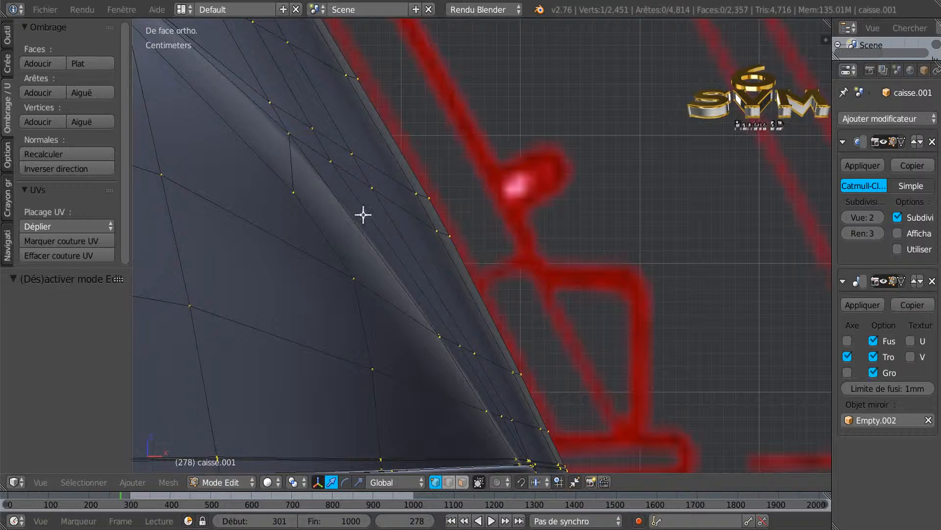
Slide the six-vertex edge row across the rear pillar above the fender's lower corner downward by a factor of about 0.122.
{"action": "middle_click_drag", "start_coordinate": [347, 257], "coordinate": [342, 263]}
{"action": "right_click", "coordinate": [275, 143]}
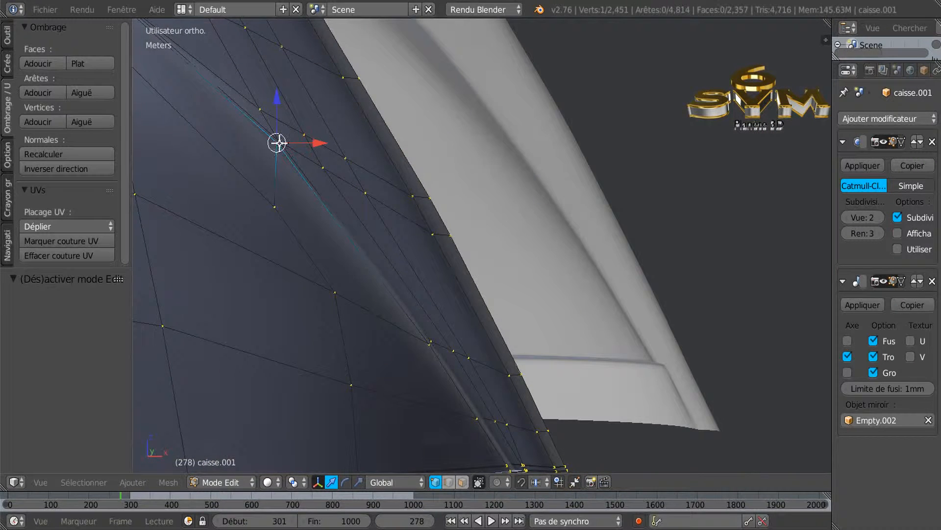
{"action": "middle_click_drag", "start_coordinate": [311, 221], "coordinate": [280, 144]}
{"action": "right_click", "coordinate": [287, 135], "text": "shift"}
{"action": "right_click", "coordinate": [324, 156], "text": "shift"}
{"action": "right_click", "coordinate": [371, 183], "text": "shift"}
{"action": "right_click", "coordinate": [430, 209], "text": "shift"}
{"action": "right_click", "coordinate": [461, 201], "text": "shift"}
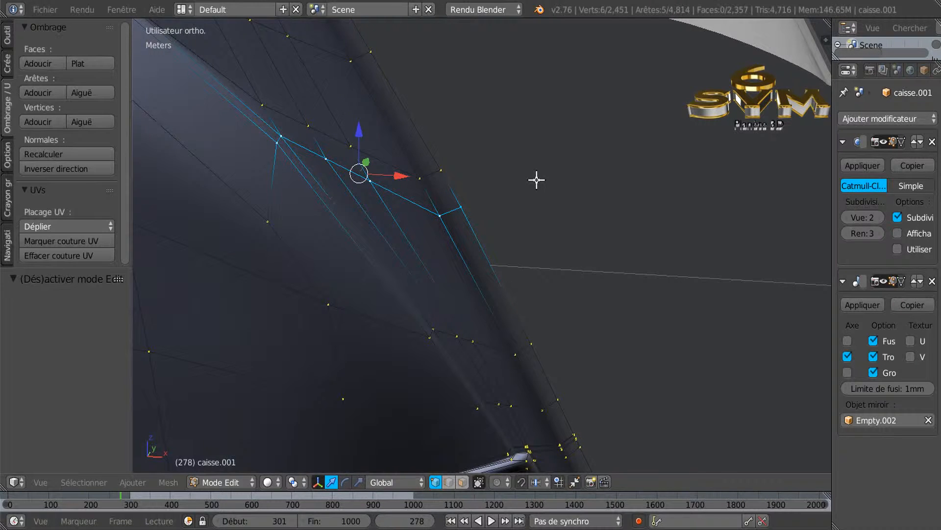
{"action": "key", "text": "KP_1"}
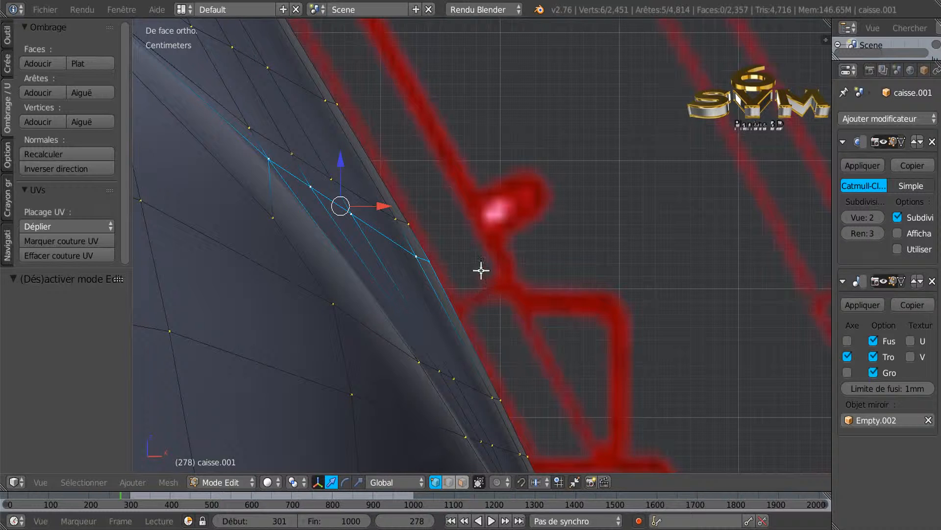
{"action": "key", "text": "g"}
{"action": "key", "text": "g"}
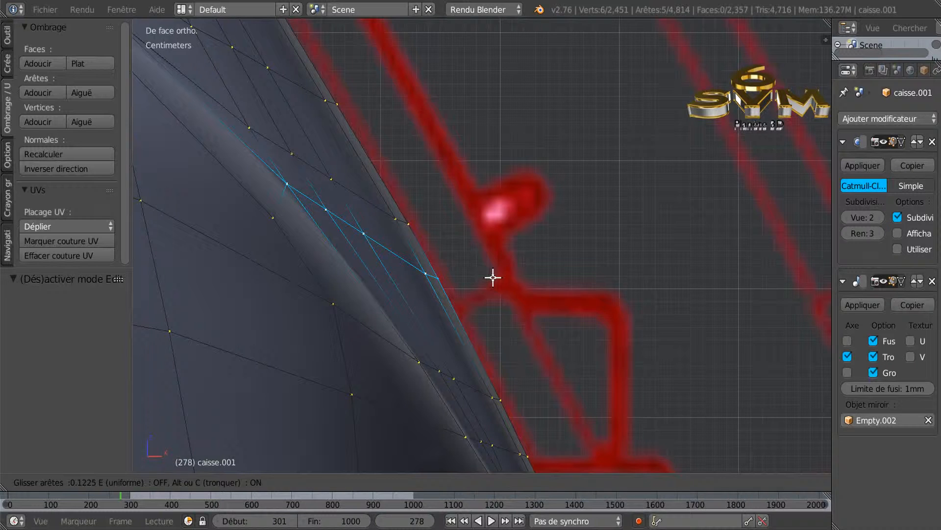
{"action": "left_click", "coordinate": [494, 275]}
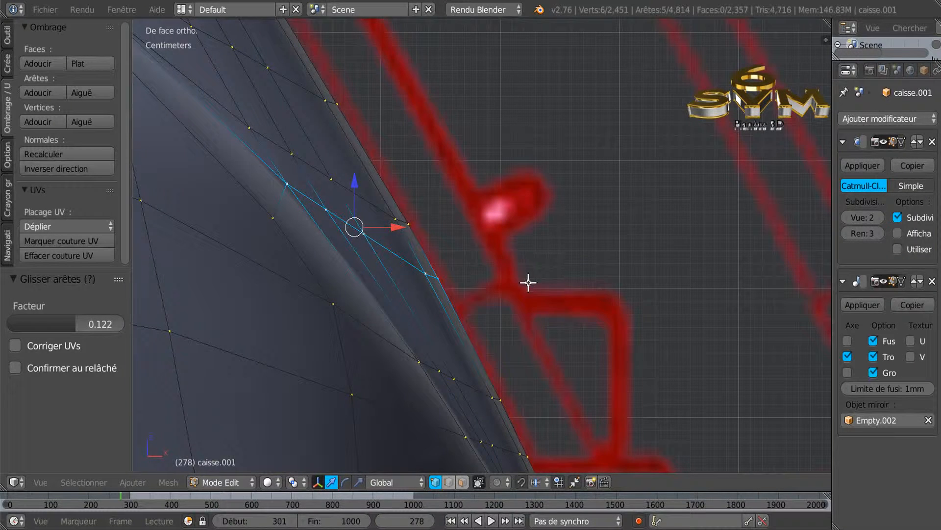
Select only the vertices along the rear pillar's inner border, from the moved edge row down to the bottom corner.
{"action": "middle_click_drag", "start_coordinate": [533, 300], "coordinate": [549, 249], "text": "shift"}
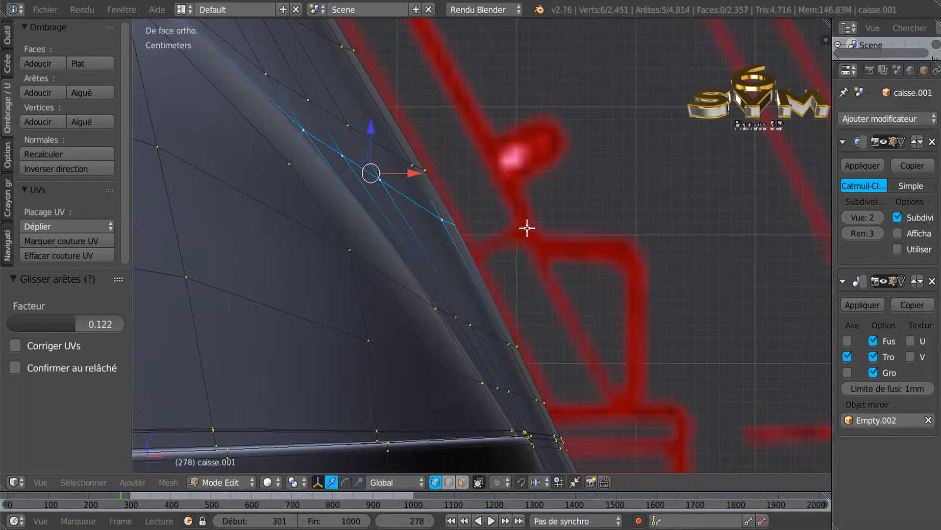
{"action": "scroll", "coordinate": [555, 304], "scroll_direction": "down", "scroll_amount": 1}
{"action": "middle_click_drag", "start_coordinate": [548, 319], "coordinate": [436, 351]}
{"action": "middle_click_drag", "start_coordinate": [541, 337], "coordinate": [477, 277], "text": "shift"}
{"action": "scroll", "coordinate": [478, 277], "scroll_direction": "down", "scroll_amount": 1}
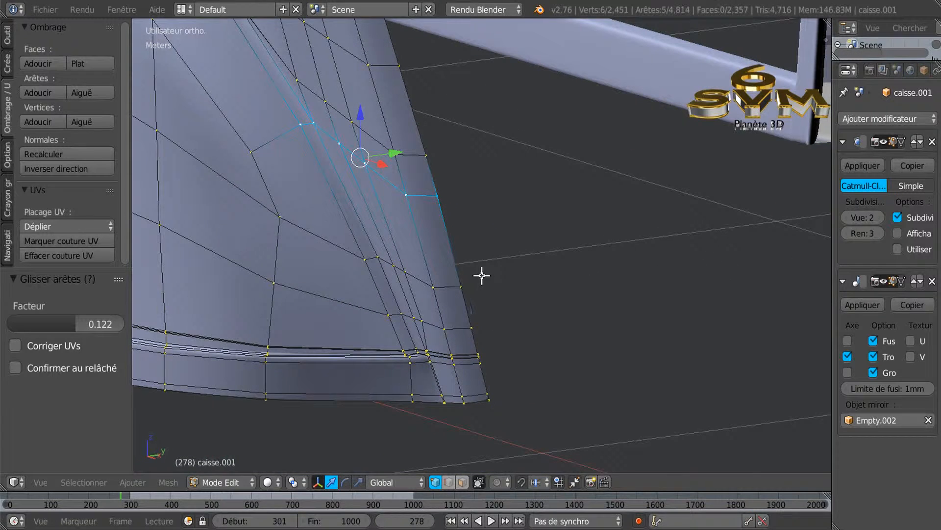
{"action": "key", "text": "a"}
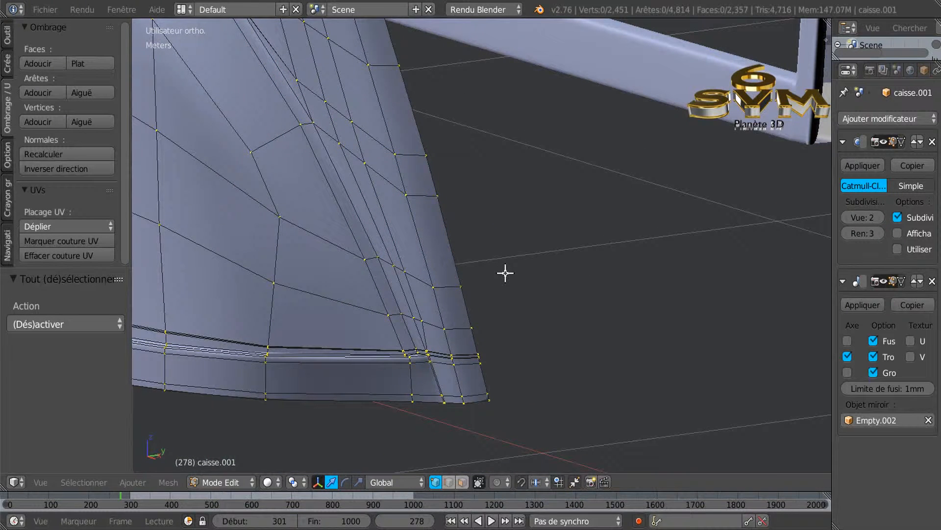
{"action": "right_click", "coordinate": [440, 198]}
{"action": "key", "text": "c"}
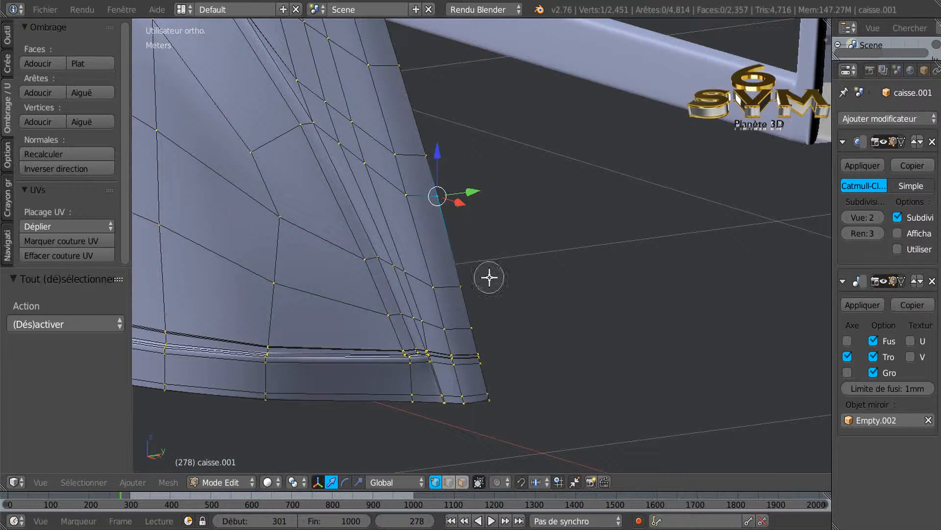
{"action": "left_click_drag", "start_coordinate": [469, 283], "coordinate": [496, 407]}
{"action": "right_click", "coordinate": [496, 408]}
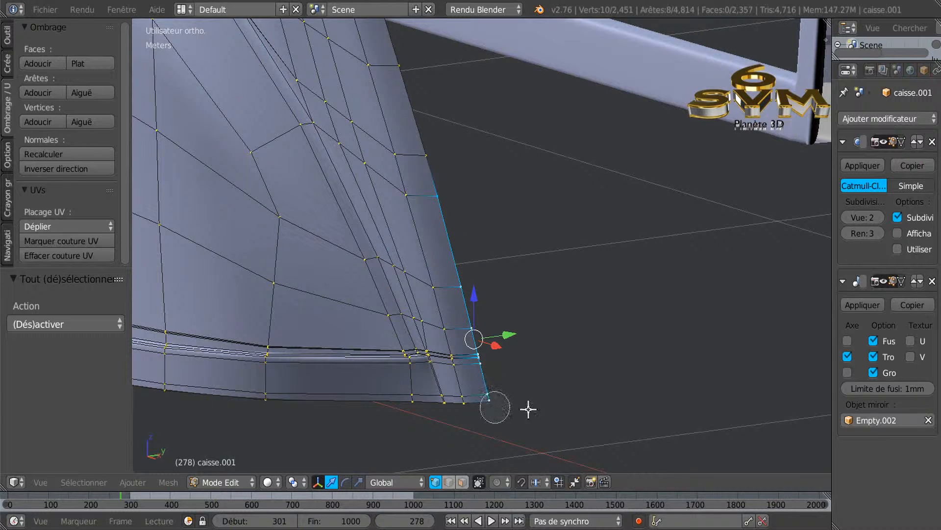
Check the border selection in wireframe display and add the missed vertex near the bottom of the pillar.
{"action": "scroll", "coordinate": [567, 394], "scroll_direction": "down", "scroll_amount": 1}
{"action": "scroll", "coordinate": [567, 394], "scroll_direction": "down", "scroll_amount": 1}
{"action": "mouse_move", "coordinate": [569, 393]}
{"action": "middle_mouse_down"}
{"action": "mouse_move", "coordinate": [525, 383]}
{"action": "mouse_move", "coordinate": [581, 376]}
{"action": "middle_mouse_up"}
{"action": "key", "text": "z"}
{"action": "key", "text": "x"}
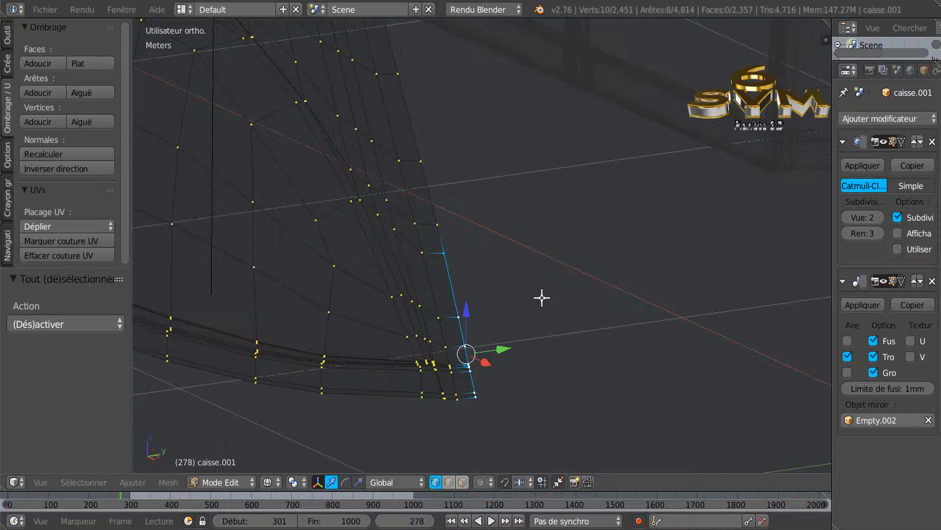
{"action": "key", "text": "c"}
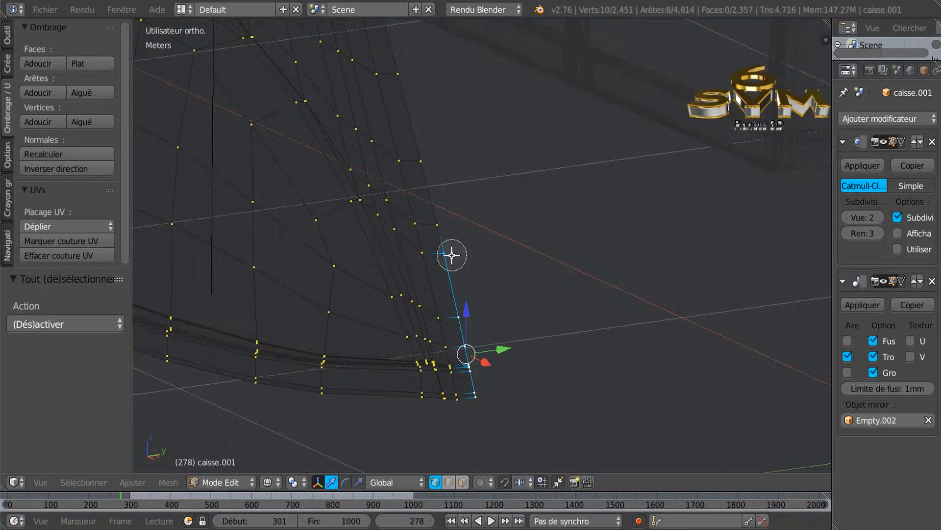
{"action": "left_click", "coordinate": [463, 321]}
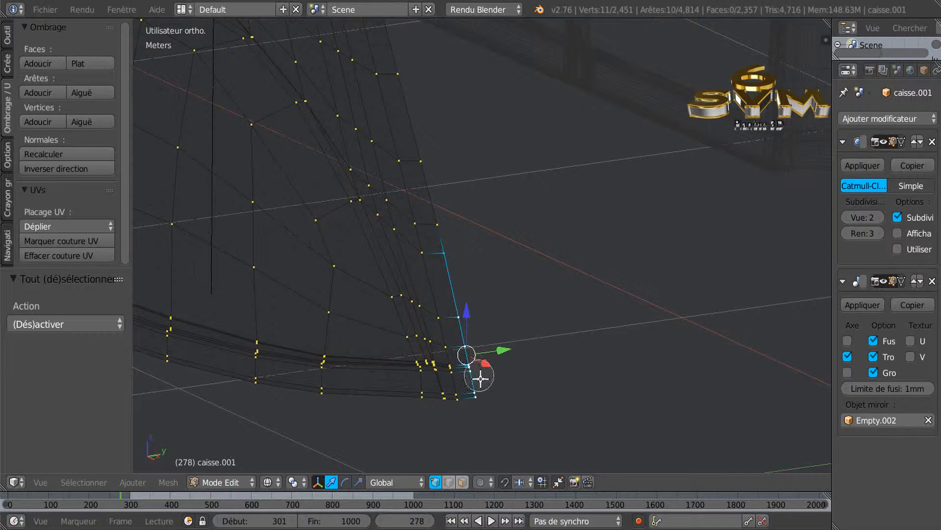
{"action": "key", "text": "Escape"}
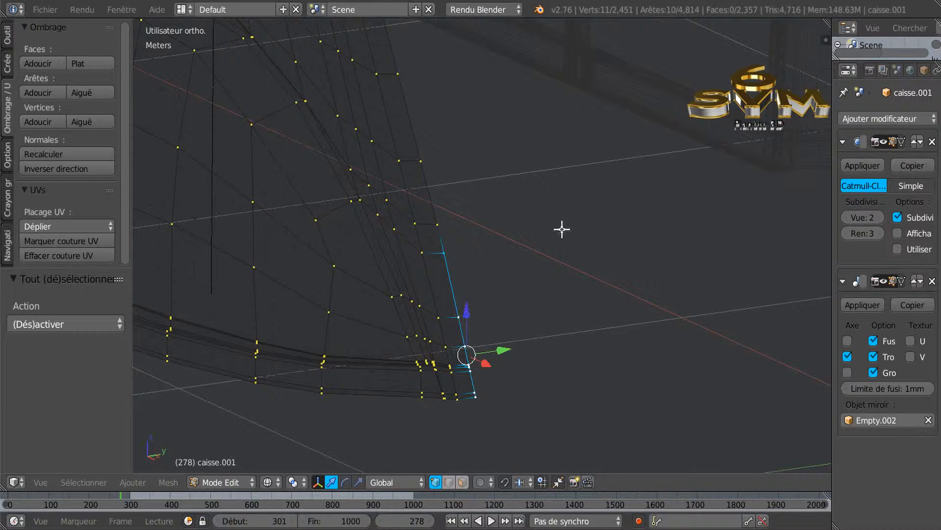
Extrude the selected pillar border in solid display about 3.07 mm along Y toward the middle of the car.
{"action": "middle_click_drag", "start_coordinate": [618, 300], "coordinate": [564, 332]}
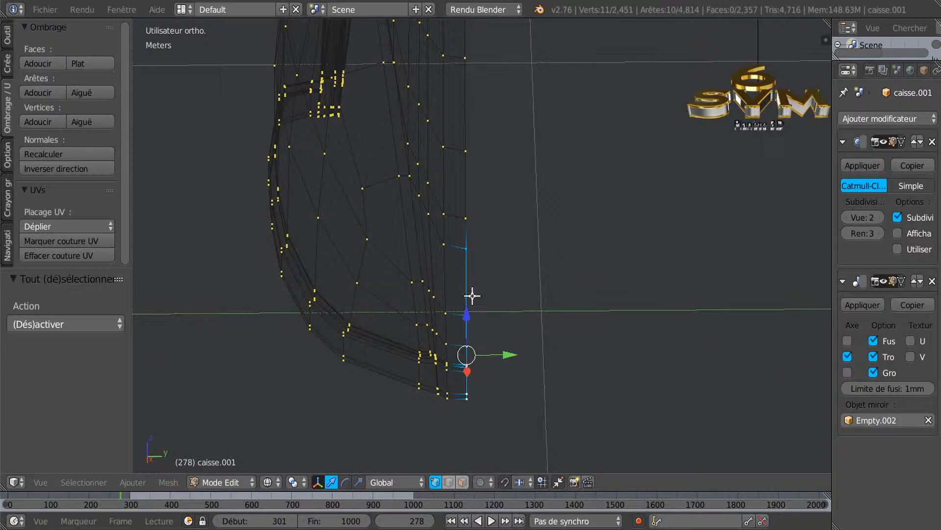
{"action": "middle_click_drag", "start_coordinate": [622, 330], "coordinate": [681, 326]}
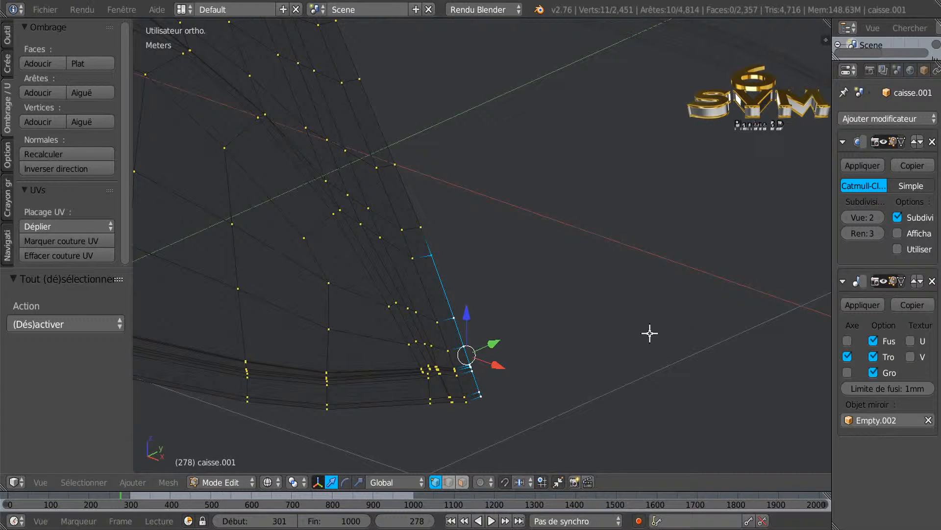
{"action": "key", "text": "z"}
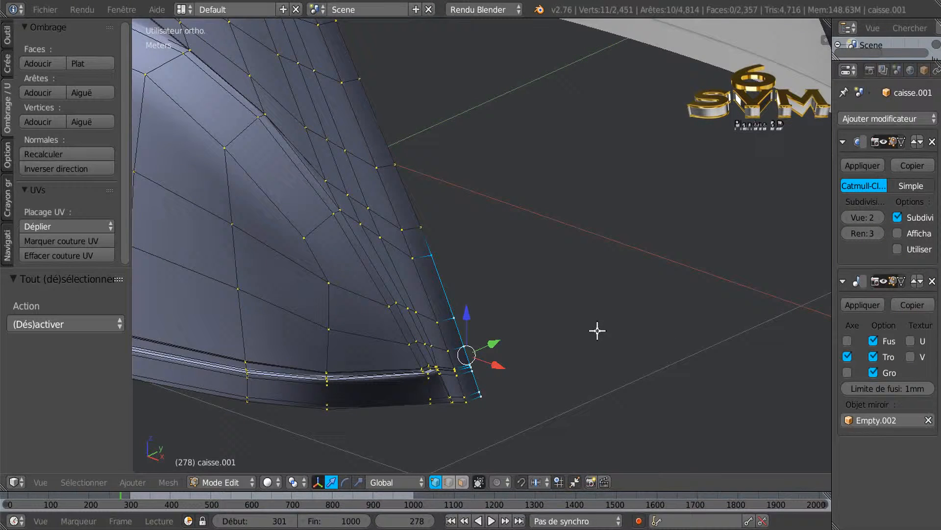
{"action": "key", "text": "z"}
{"action": "key", "text": "z"}
{"action": "middle_click_drag", "start_coordinate": [593, 349], "coordinate": [513, 389]}
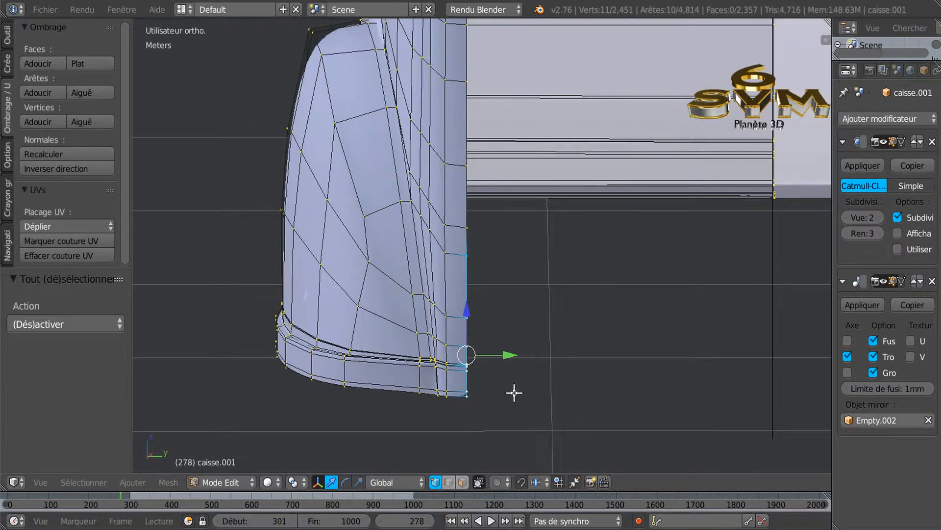
{"action": "key", "text": "e"}
{"action": "right_click", "coordinate": [510, 355]}
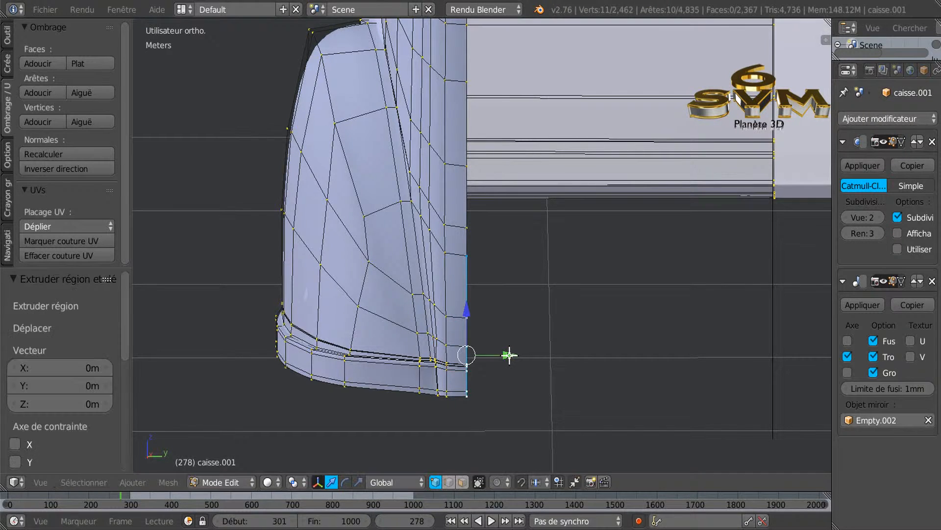
{"action": "left_click_drag", "start_coordinate": [510, 354], "coordinate": [512, 354]}
Extrude the border a second time, about 2.85 mm along Y, to form another thin support strip.
{"action": "scroll", "coordinate": [490, 365], "scroll_direction": "up", "scroll_amount": 2}
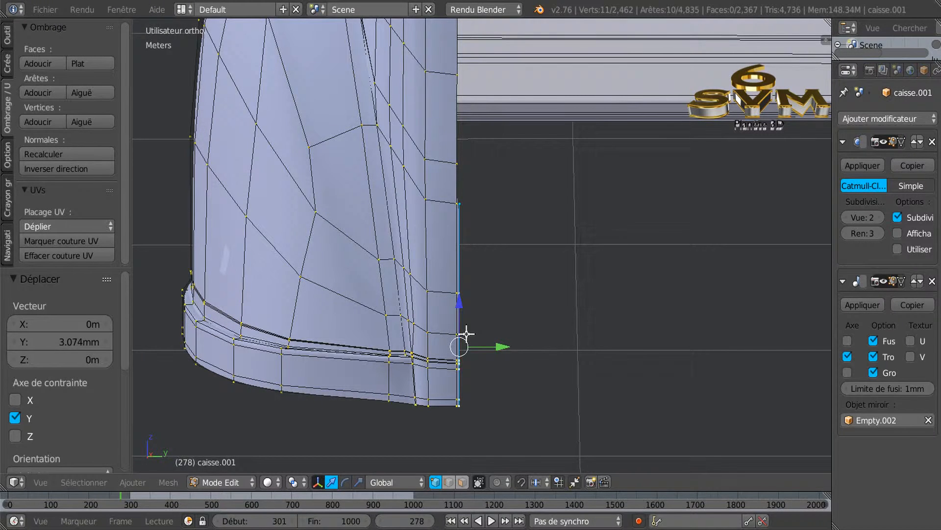
{"action": "key", "text": "e"}
{"action": "right_click", "coordinate": [510, 383]}
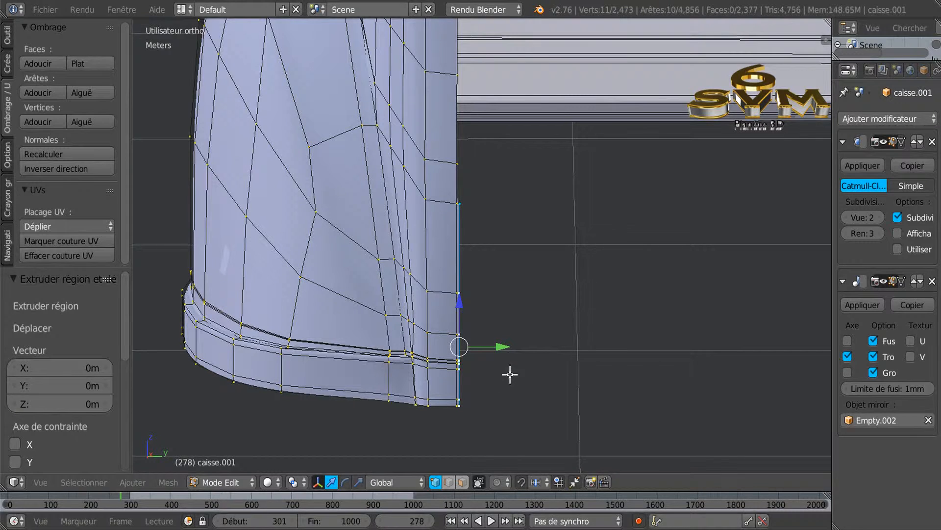
{"action": "key", "text": "g"}
{"action": "key", "text": "y"}
{"action": "left_click", "coordinate": [504, 346]}
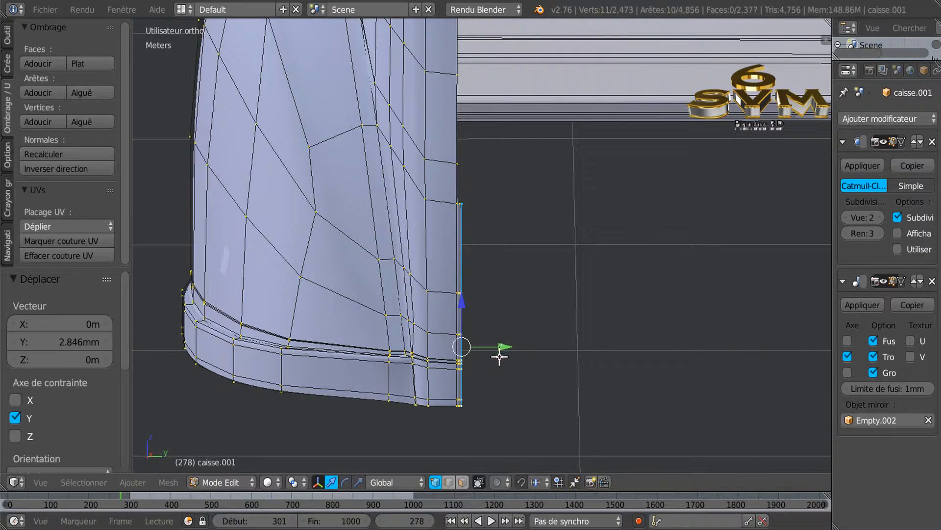
Extrude the border about 82.14 cm along Y up to the mirror plane, closing the rear skirt across the car.
{"action": "scroll", "coordinate": [500, 357], "scroll_direction": "down", "scroll_amount": 4}
{"action": "middle_click_drag", "start_coordinate": [601, 381], "coordinate": [478, 373], "text": "shift"}
{"action": "scroll", "coordinate": [477, 373], "scroll_direction": "down", "scroll_amount": 1}
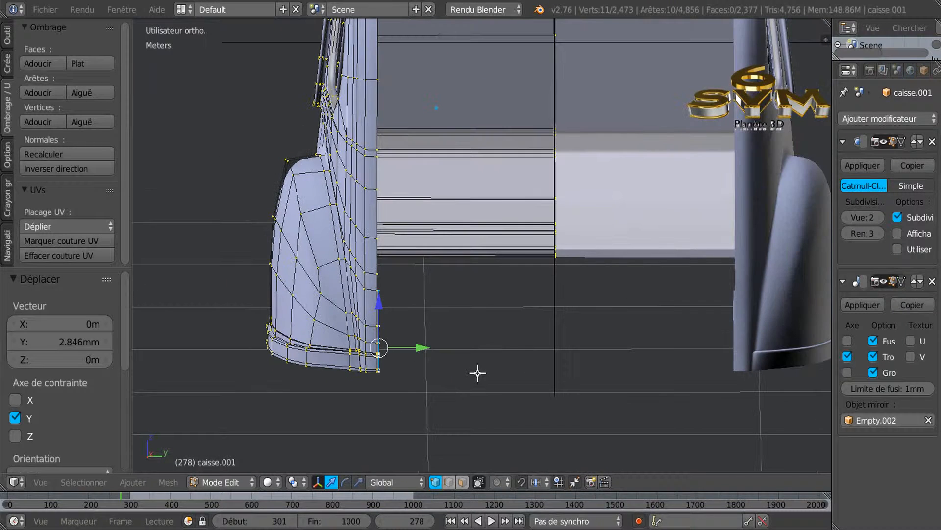
{"action": "key", "text": "e"}
{"action": "right_click", "coordinate": [467, 383]}
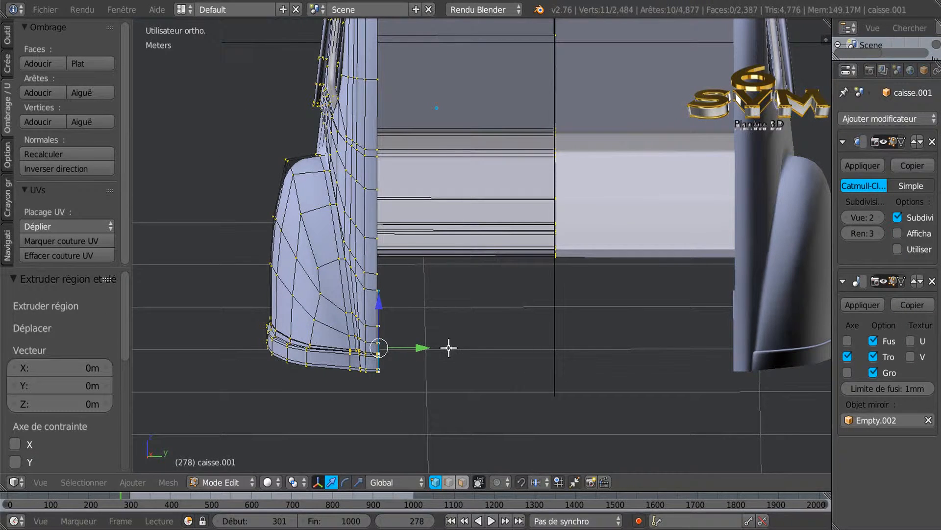
{"action": "key", "text": "g"}
{"action": "key", "text": "y"}
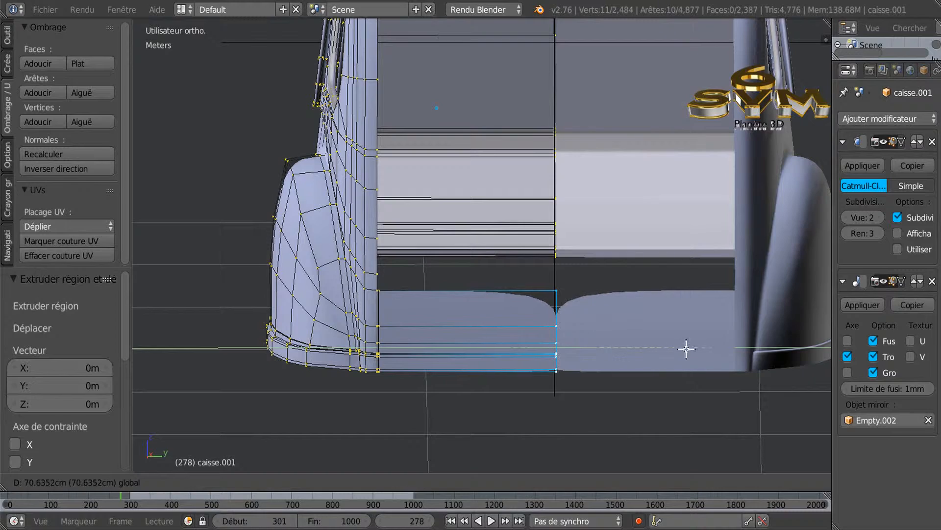
{"action": "left_click", "coordinate": [668, 353]}
Set the Subdivision Surface viewport level to 0 and inspect where the skirt joins the pillar.
{"action": "left_click", "coordinate": [844, 217]}
{"action": "left_click", "coordinate": [845, 217]}
{"action": "middle_click_drag", "start_coordinate": [446, 435], "coordinate": [503, 429]}
{"action": "scroll", "coordinate": [504, 430], "scroll_direction": "up", "scroll_amount": 4}
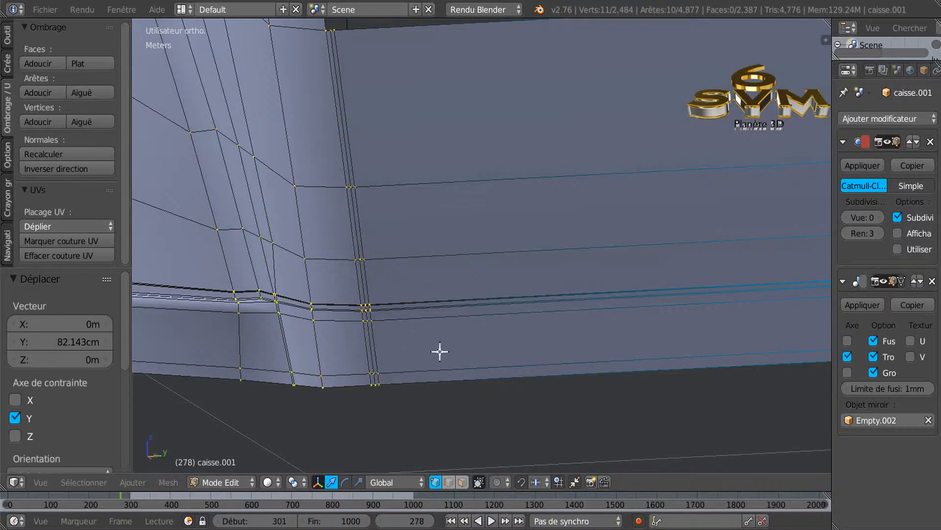
Rotate the three skirt faces above the thin fold strips about 28.9° in front view, using the Barycentre pivot point.
{"action": "scroll", "coordinate": [434, 349], "scroll_direction": "down", "scroll_amount": 4}
{"action": "middle_click_drag", "start_coordinate": [634, 404], "coordinate": [572, 383]}
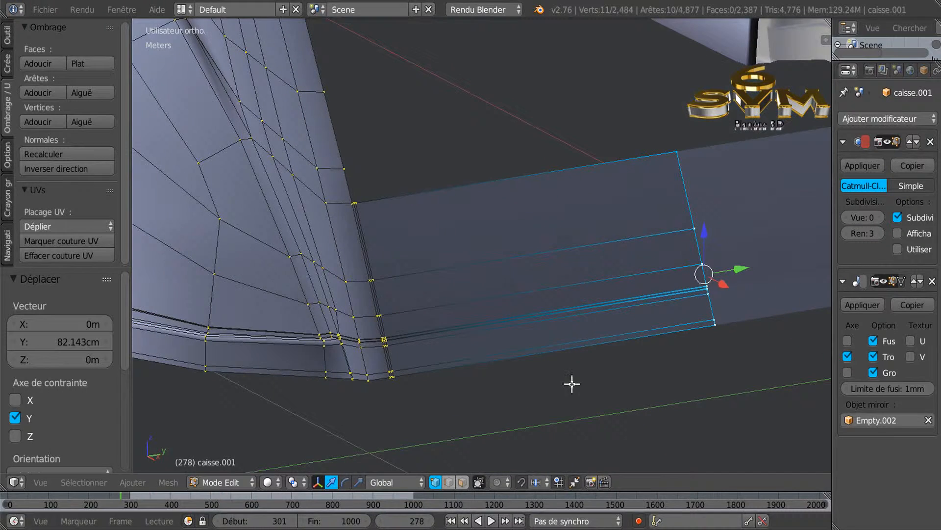
{"action": "left_click", "coordinate": [462, 482]}
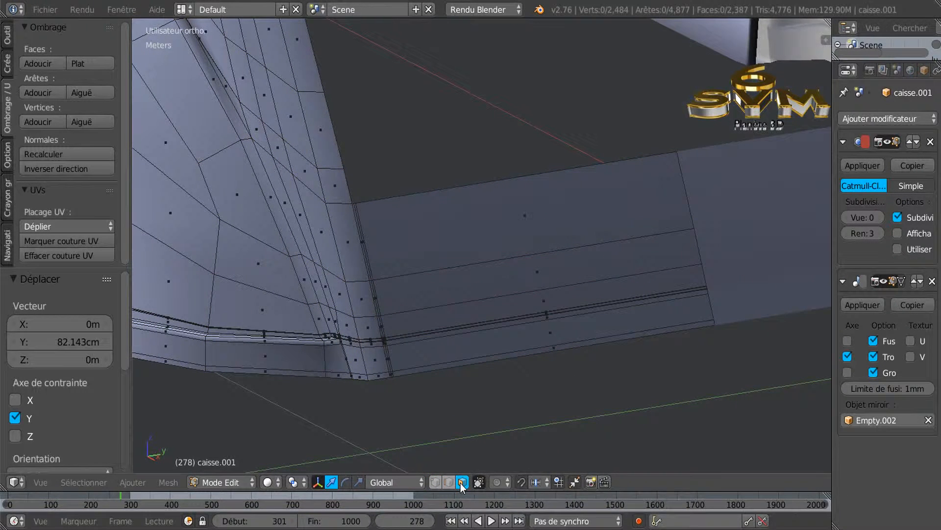
{"action": "right_click", "coordinate": [496, 309]}
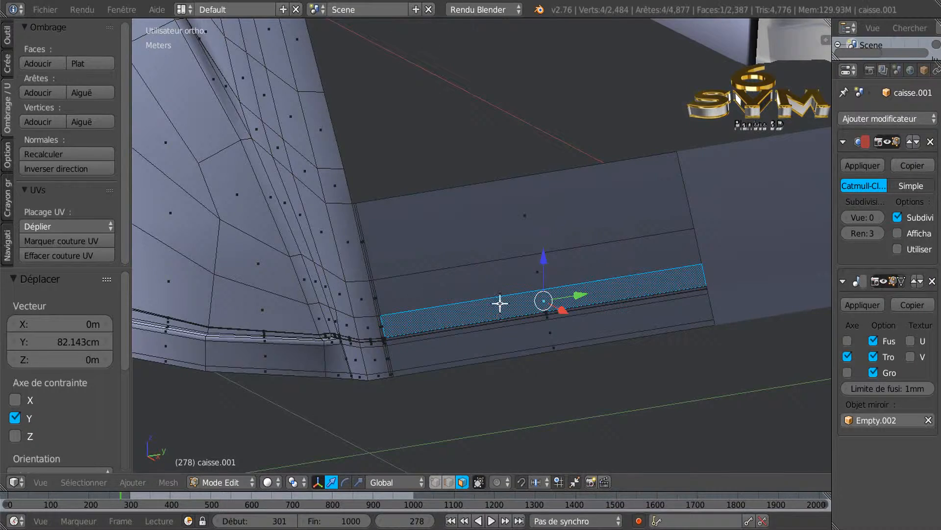
{"action": "right_click", "coordinate": [504, 280], "text": "shift"}
{"action": "right_click", "coordinate": [504, 238], "text": "shift"}
{"action": "middle_click_drag", "start_coordinate": [490, 357], "coordinate": [551, 379]}
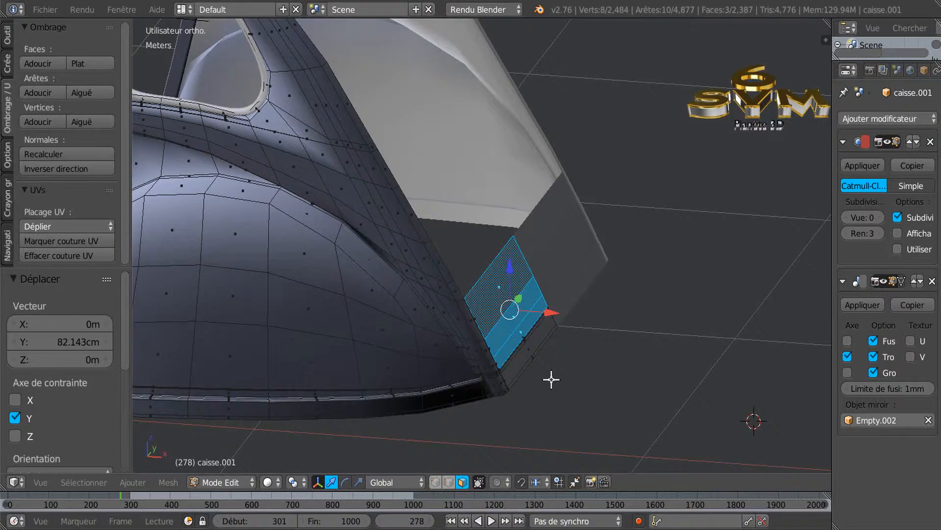
{"action": "key", "text": "KP_1"}
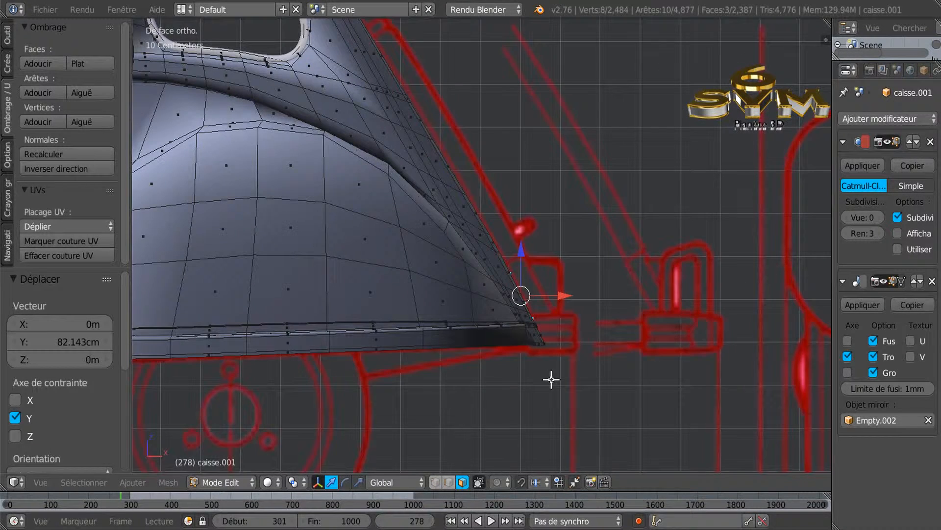
{"action": "left_click", "coordinate": [293, 483]}
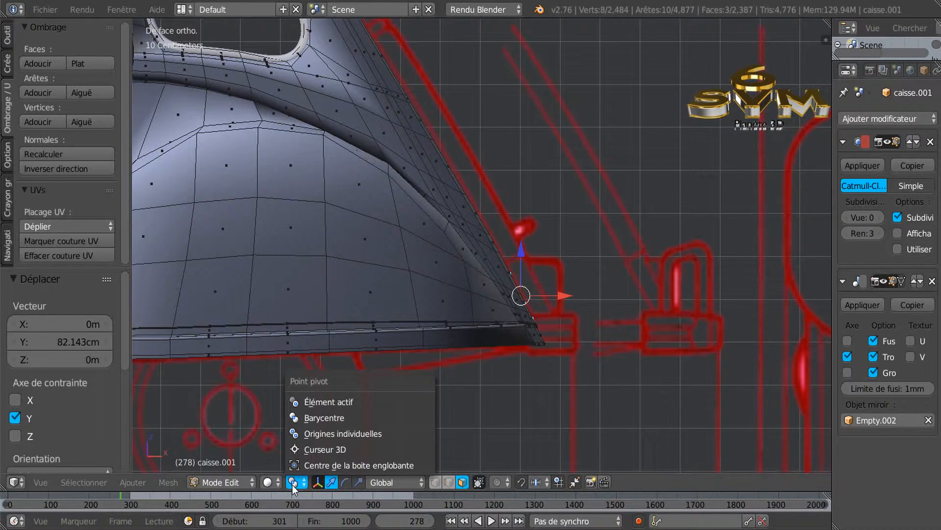
{"action": "left_click", "coordinate": [308, 419]}
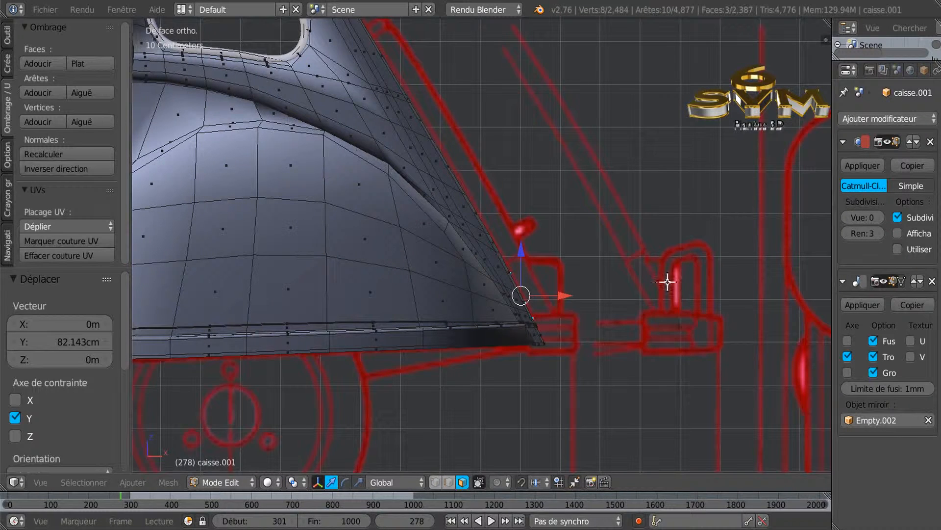
{"action": "key", "text": "r"}
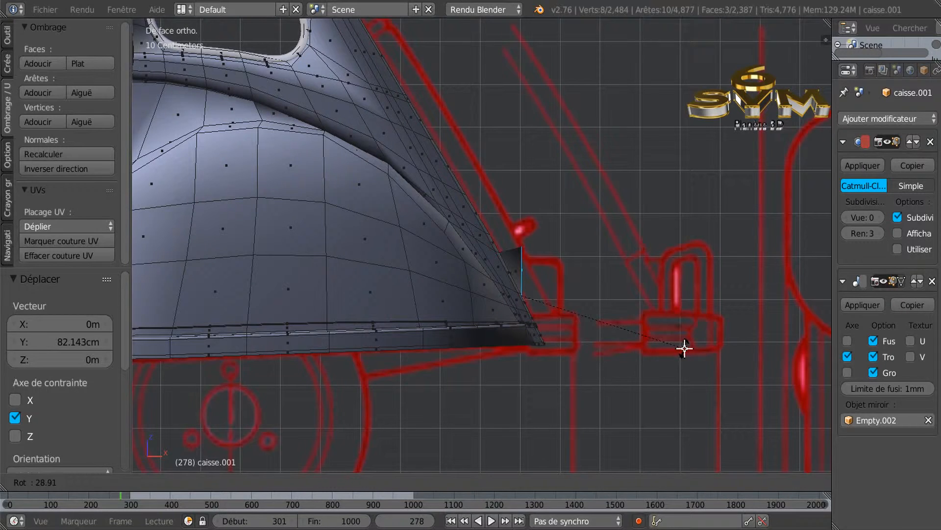
{"action": "left_click", "coordinate": [685, 348]}
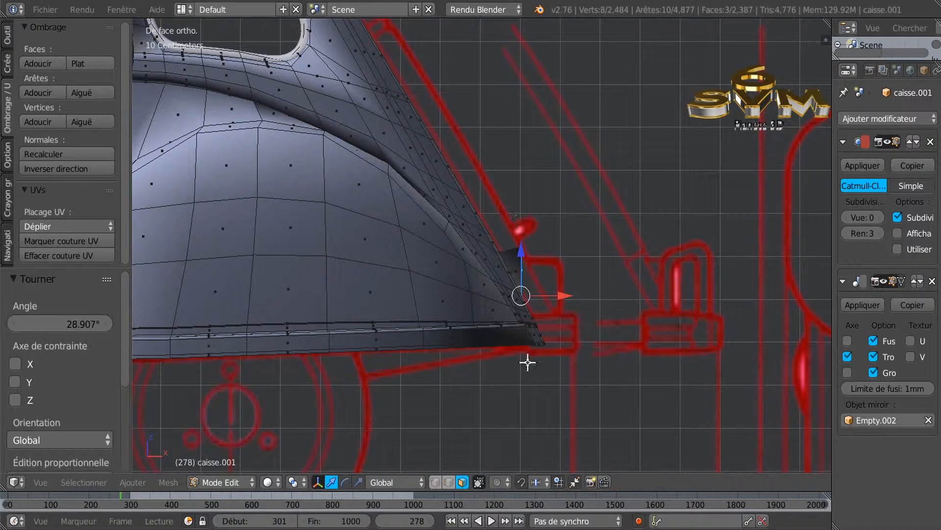
Inspect the rotated skirt faces from several sides and switch the mesh selection mode to edges.
{"action": "scroll", "coordinate": [521, 294], "scroll_direction": "up", "scroll_amount": 4}
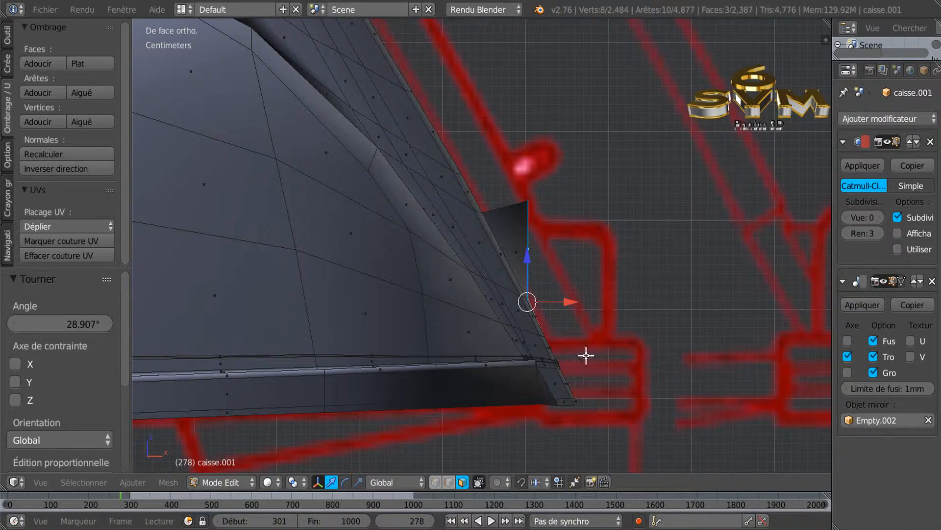
{"action": "scroll", "coordinate": [564, 355], "scroll_direction": "down", "scroll_amount": 2}
{"action": "middle_click_drag", "start_coordinate": [665, 337], "coordinate": [605, 347]}
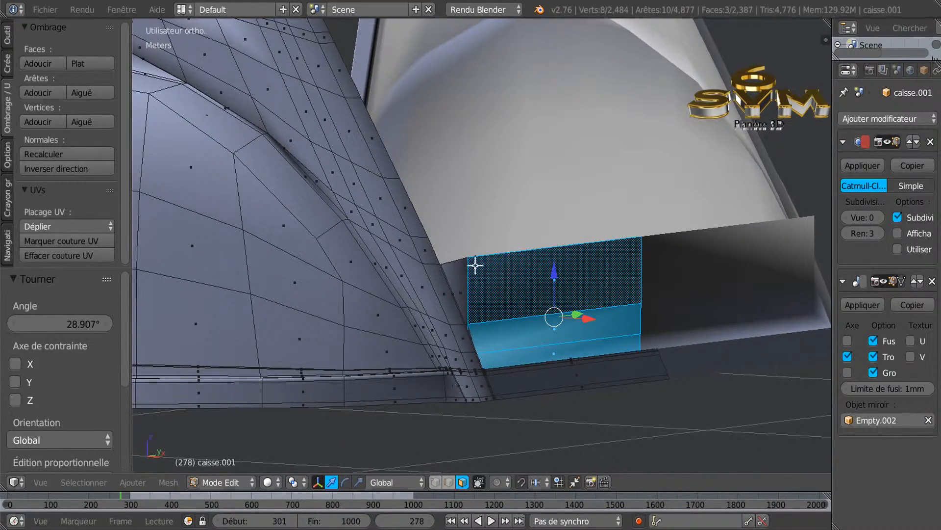
{"action": "middle_click_drag", "start_coordinate": [584, 306], "coordinate": [531, 363]}
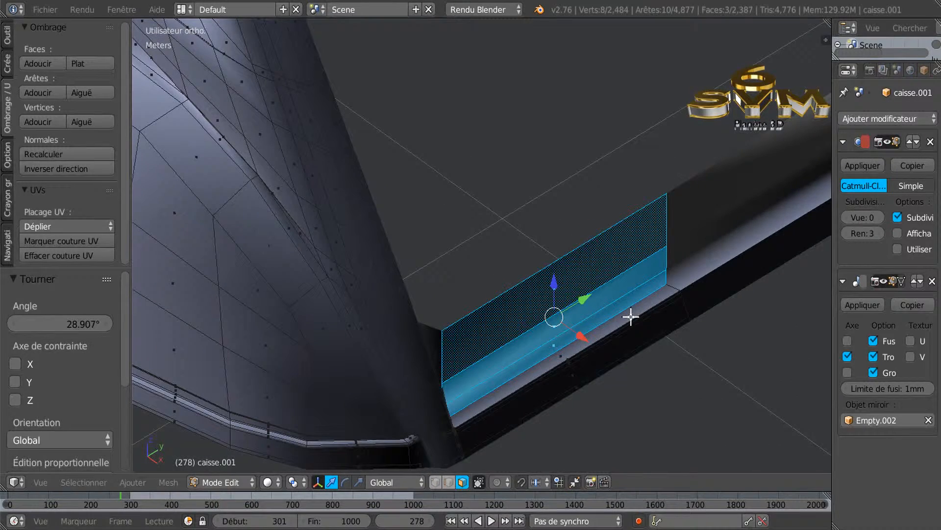
{"action": "left_click", "coordinate": [448, 483]}
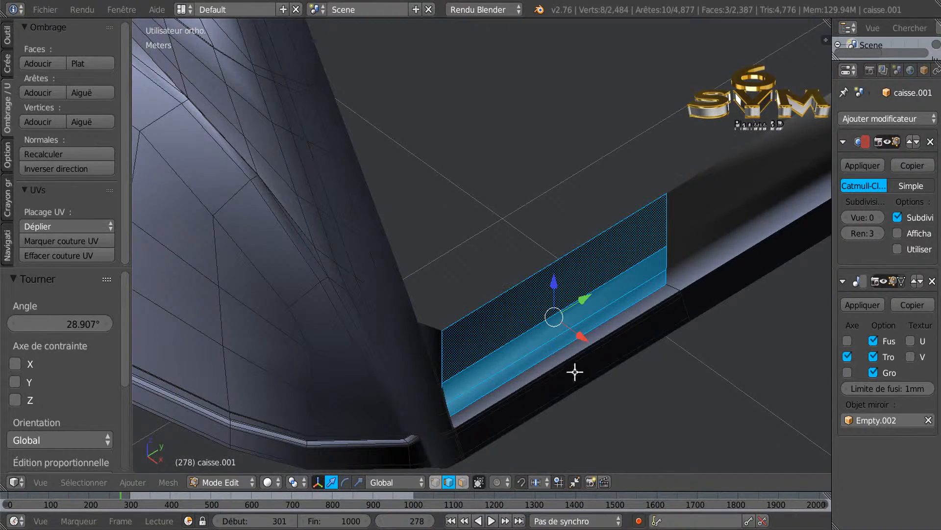
Try to raise the lowest inner horizontal edge between the rotated skirt faces about 1.015 cm along Z, and undo the move.
{"action": "right_click", "coordinate": [558, 342]}
{"action": "middle_click_drag", "start_coordinate": [658, 355], "coordinate": [480, 321]}
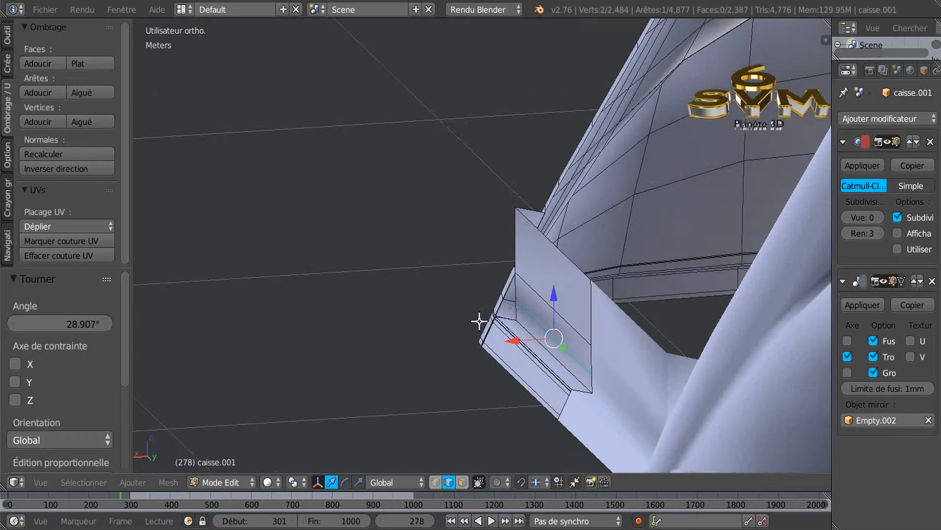
{"action": "scroll", "coordinate": [511, 314], "scroll_direction": "up", "scroll_amount": 2}
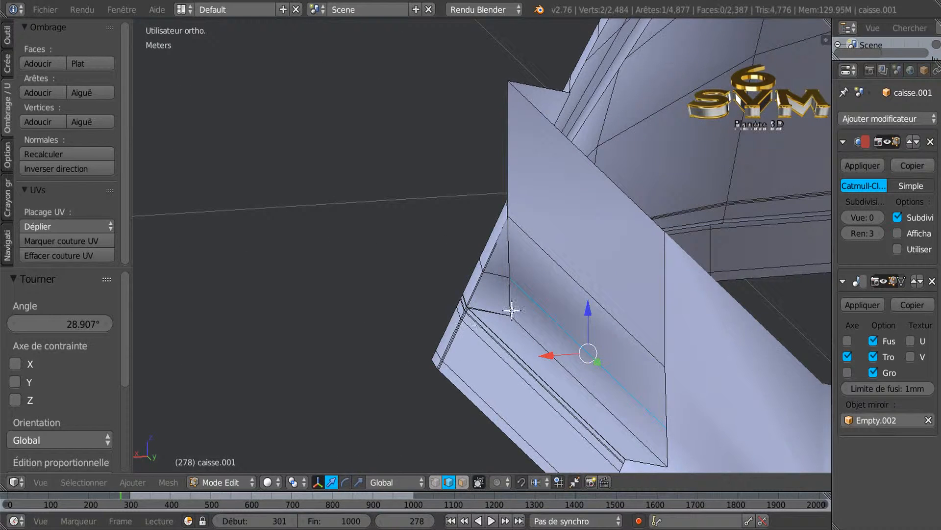
{"action": "left_click_drag", "start_coordinate": [590, 310], "coordinate": [595, 294]}
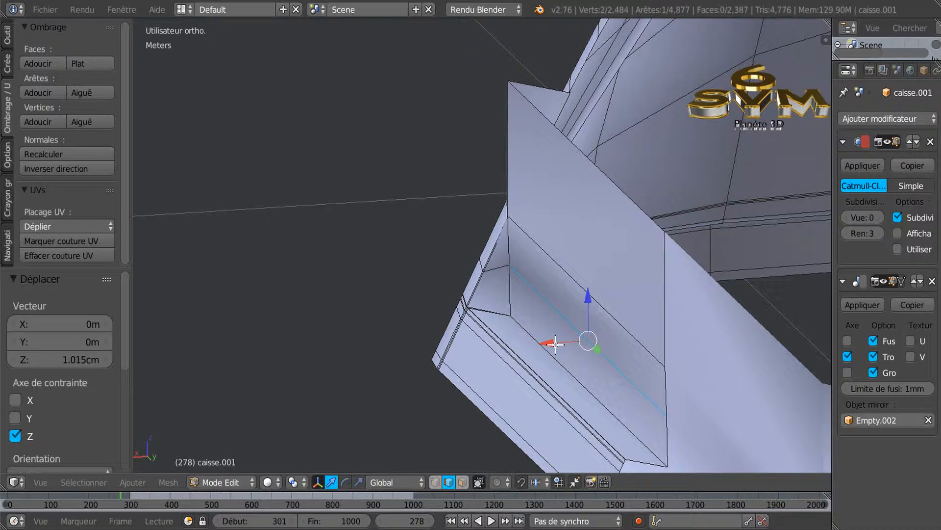
{"action": "key", "text": "ctrl+z"}
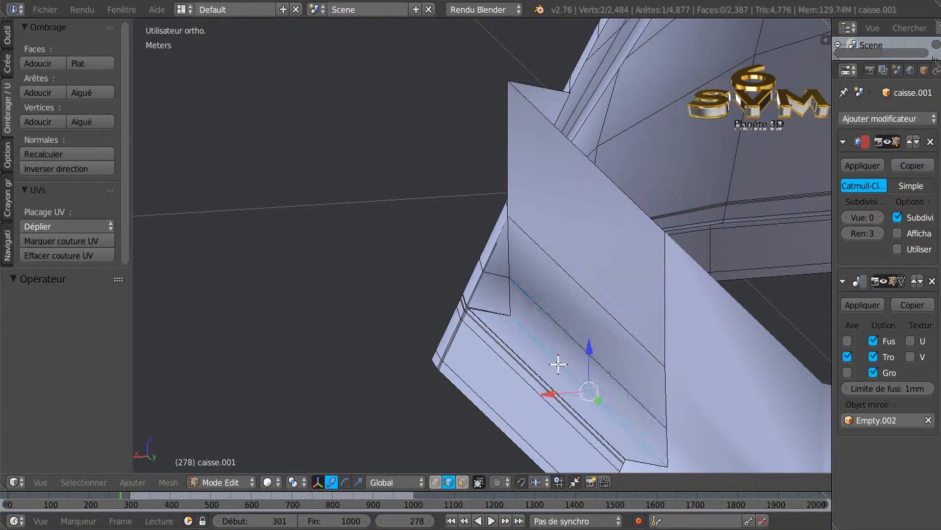
Raise the bottom long edge of the rotated skirt faces 1.095 cm along Z, and another 1.485 mm.
{"action": "middle_click_drag", "start_coordinate": [551, 390], "coordinate": [578, 369]}
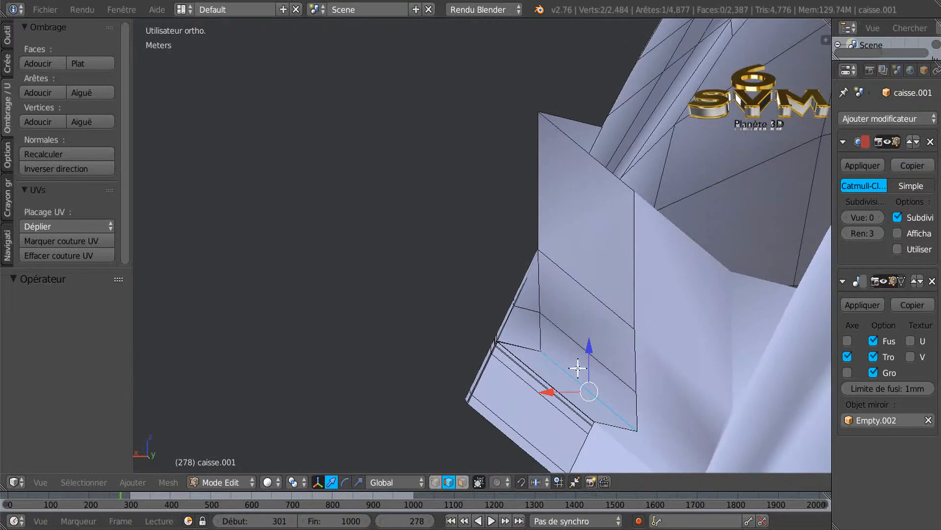
{"action": "left_click_drag", "start_coordinate": [589, 346], "coordinate": [592, 330]}
{"action": "middle_click_drag", "start_coordinate": [593, 330], "coordinate": [544, 351]}
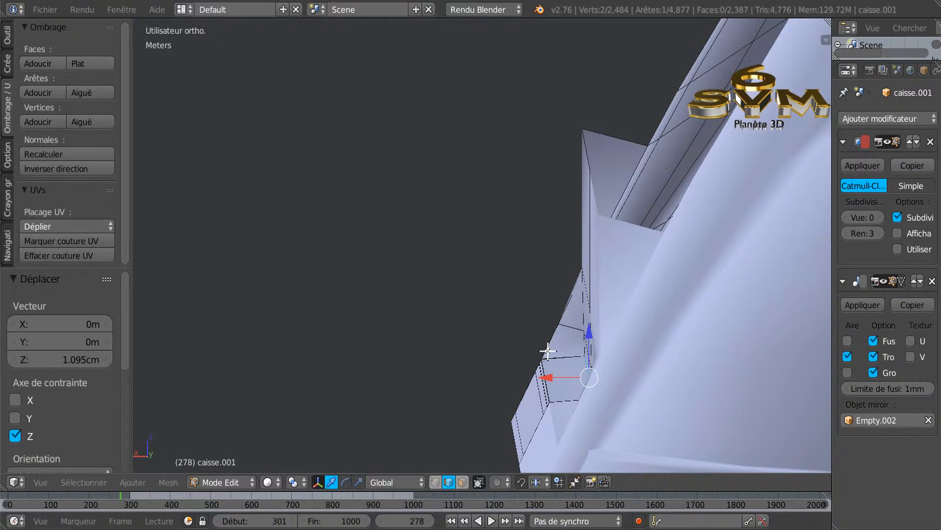
{"action": "middle_click_drag", "start_coordinate": [546, 351], "coordinate": [548, 350]}
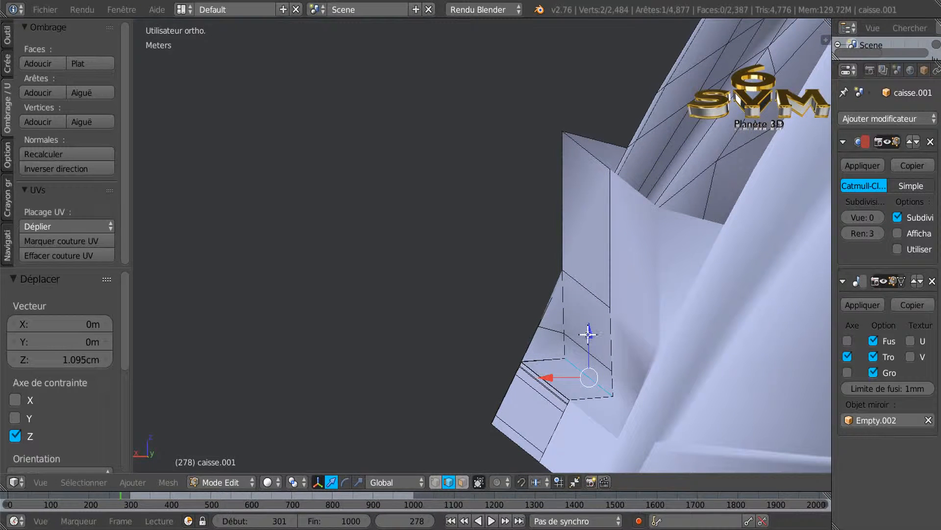
{"action": "left_click_drag", "start_coordinate": [589, 334], "coordinate": [588, 332]}
Examine the thin support edges at the corner where the recessed skirt meets the pillar.
{"action": "scroll", "coordinate": [678, 395], "scroll_direction": "up", "scroll_amount": 6}
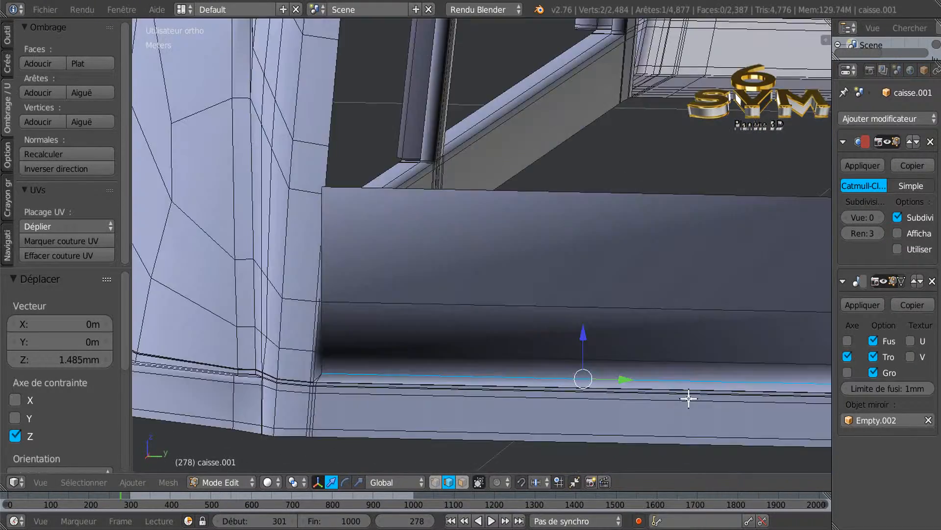
{"action": "middle_click_drag", "start_coordinate": [710, 407], "coordinate": [657, 422]}
{"action": "middle_click_drag", "start_coordinate": [417, 389], "coordinate": [510, 376]}
{"action": "scroll", "coordinate": [475, 365], "scroll_direction": "up", "scroll_amount": 5}
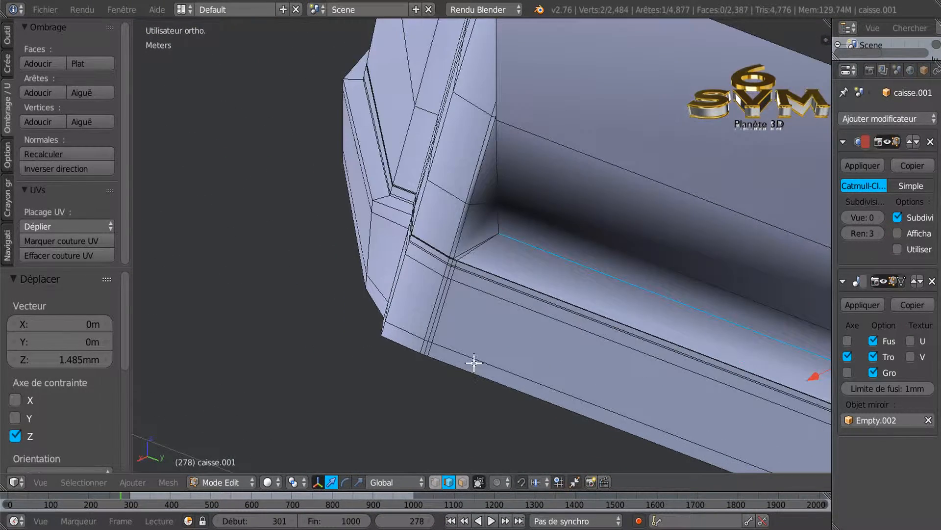
{"action": "scroll", "coordinate": [447, 373], "scroll_direction": "up", "scroll_amount": 4, "text": "shift"}
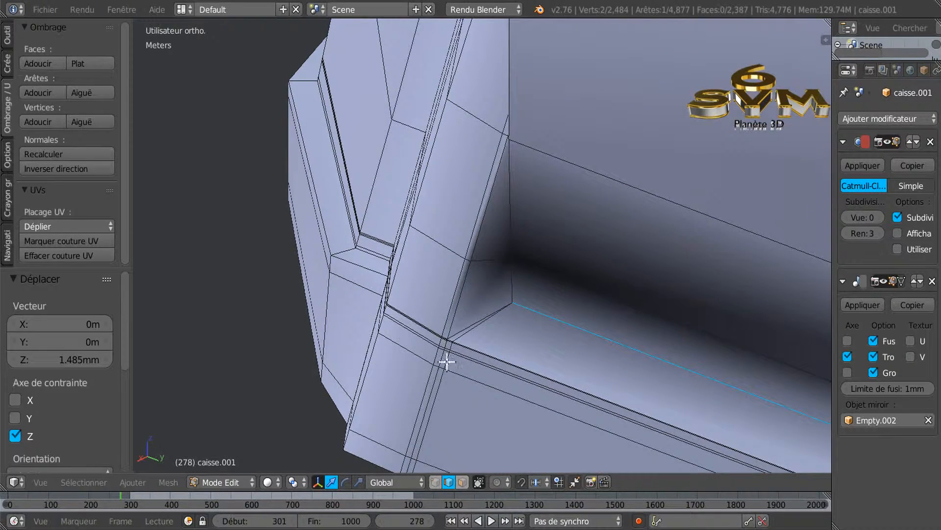
{"action": "scroll", "coordinate": [448, 385], "scroll_direction": "up", "scroll_amount": 3}
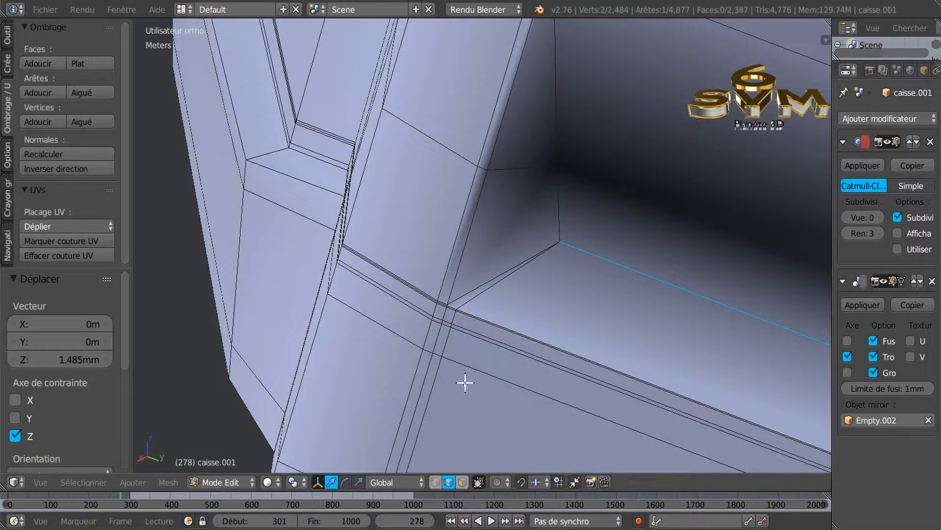
{"action": "scroll", "coordinate": [458, 395], "scroll_direction": "down", "scroll_amount": 4}
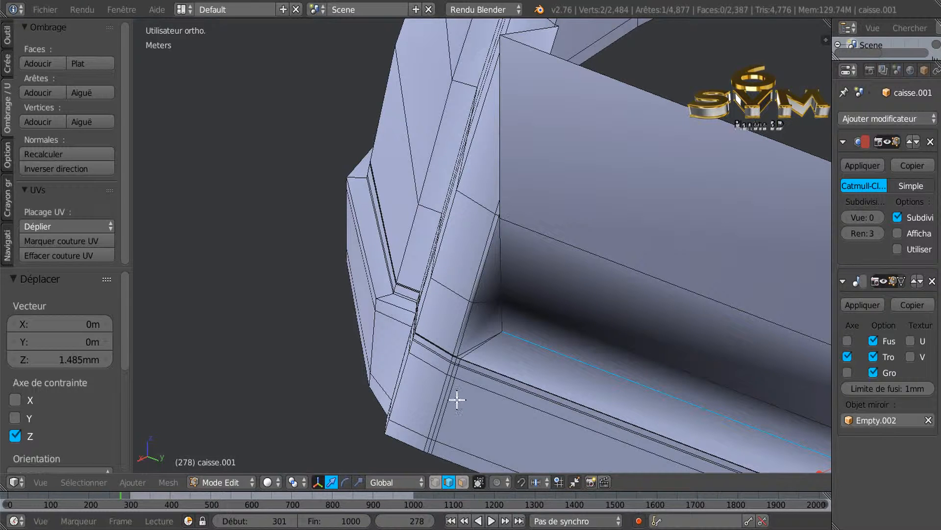
Dissolve the support edge loop beside the pillar, leaving out the long horizontal edge and the three upper edges bordering the rotated faces.
{"action": "left_click", "coordinate": [454, 393], "text": "alt+shift"}
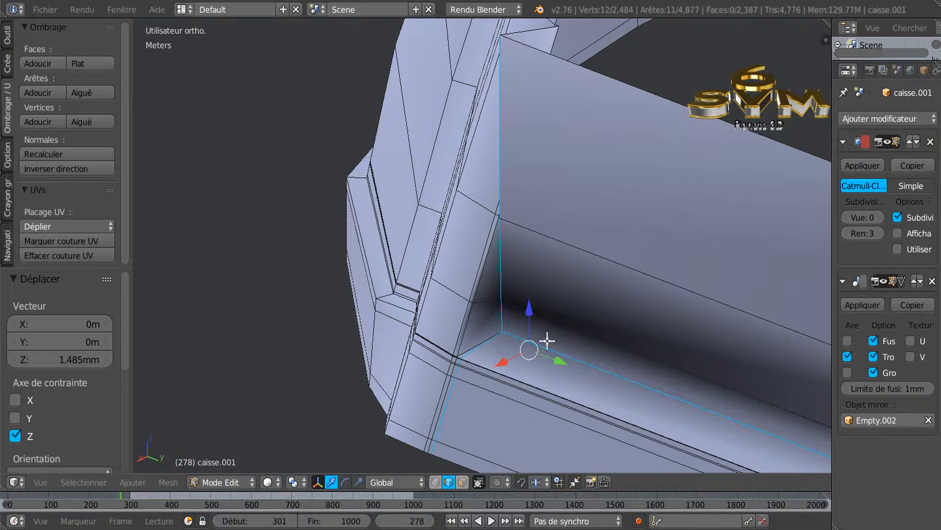
{"action": "scroll", "coordinate": [489, 409], "scroll_direction": "down", "scroll_amount": 5}
{"action": "right_click", "coordinate": [530, 396], "text": "shift"}
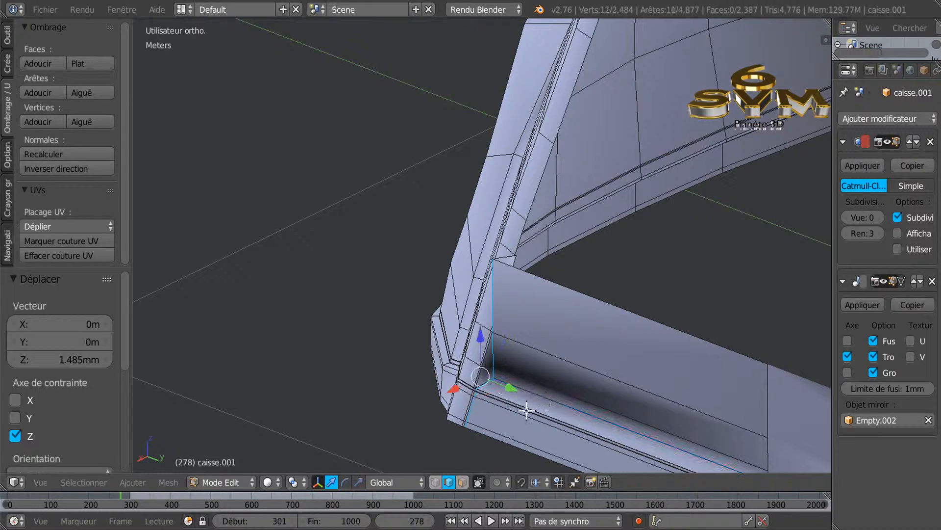
{"action": "mouse_move", "coordinate": [575, 415]}
{"action": "middle_mouse_down"}
{"action": "mouse_move", "coordinate": [607, 423]}
{"action": "mouse_move", "coordinate": [579, 426]}
{"action": "middle_mouse_up"}
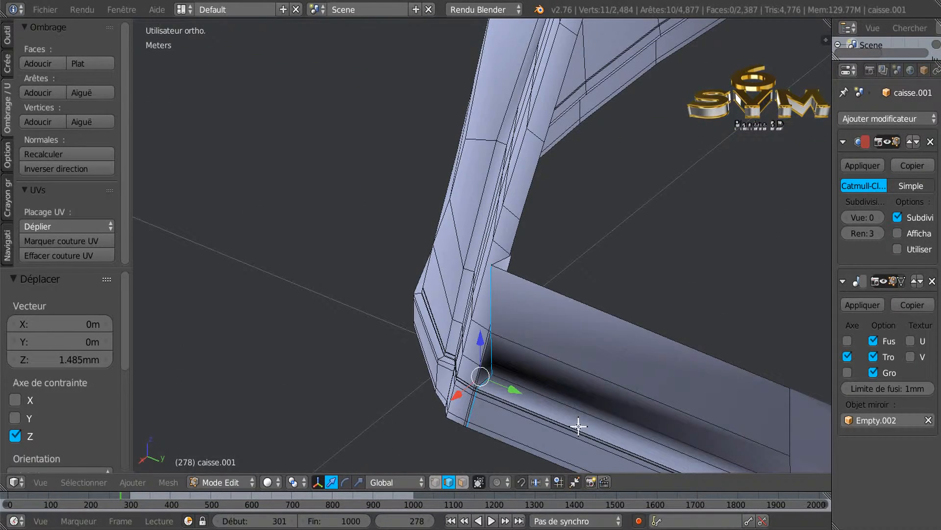
{"action": "scroll", "coordinate": [527, 423], "scroll_direction": "up", "scroll_amount": 5}
{"action": "mouse_move", "coordinate": [466, 327]}
{"action": "middle_mouse_down"}
{"action": "mouse_move", "coordinate": [458, 362]}
{"action": "mouse_move", "coordinate": [464, 340]}
{"action": "middle_mouse_up"}
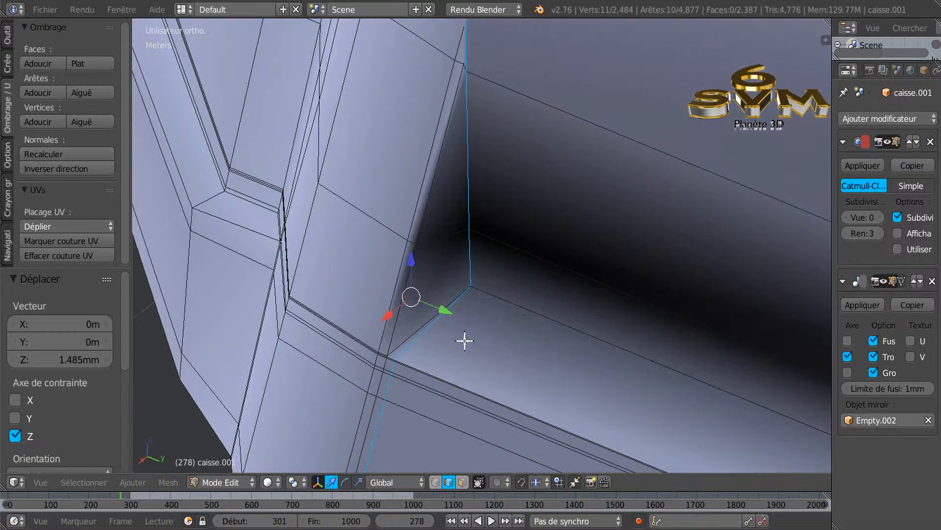
{"action": "right_click", "coordinate": [474, 262], "text": "shift"}
{"action": "right_click", "coordinate": [471, 186], "text": "shift"}
{"action": "middle_click_drag", "start_coordinate": [535, 178], "coordinate": [565, 315], "text": "shift"}
{"action": "right_click", "coordinate": [513, 172], "text": "shift"}
{"action": "scroll", "coordinate": [551, 361], "scroll_direction": "down", "scroll_amount": 3}
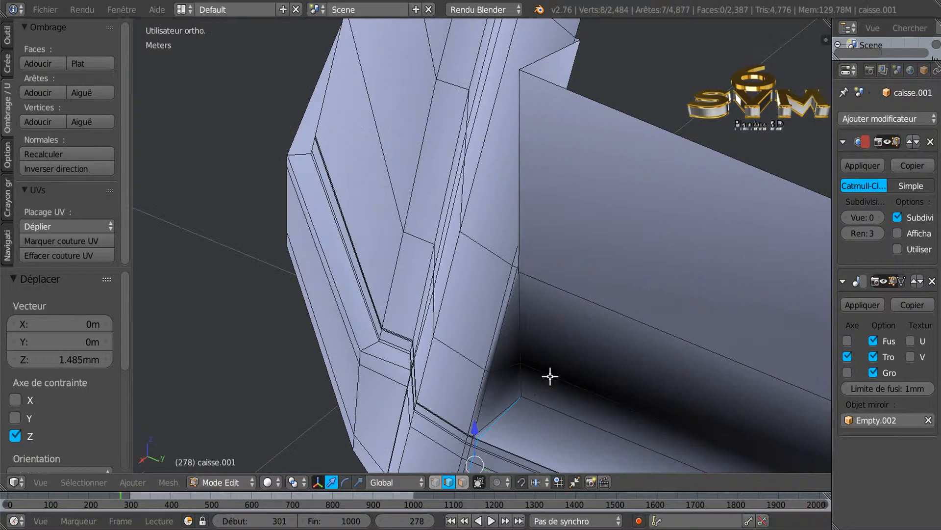
{"action": "middle_click_drag", "start_coordinate": [537, 410], "coordinate": [534, 266], "text": "shift"}
{"action": "scroll", "coordinate": [534, 266], "scroll_direction": "up", "scroll_amount": 3}
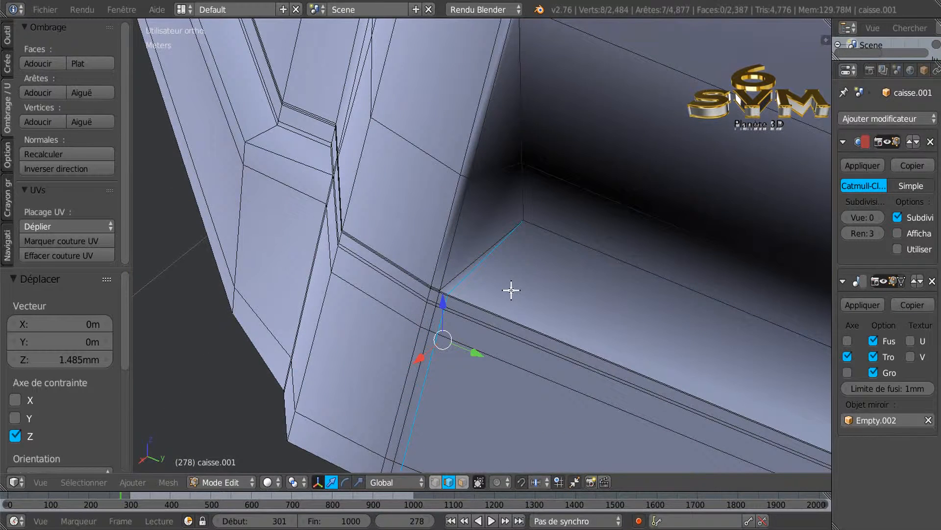
{"action": "key", "text": "x"}
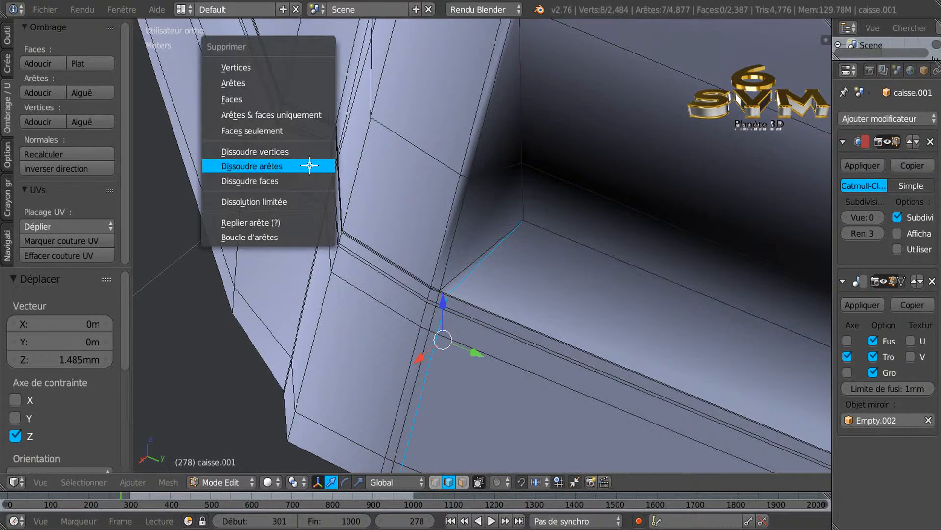
{"action": "left_click", "coordinate": [287, 167]}
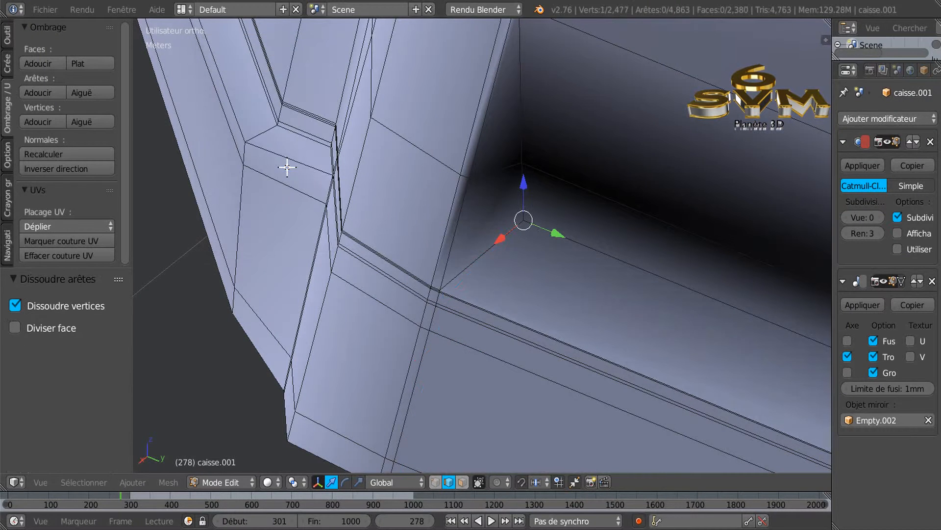
Examine the recessed skirt's inner horizontal fold edge and its profile against the front blueprint.
{"action": "key", "text": "KP_Decimal"}
{"action": "mouse_move", "coordinate": [483, 251]}
{"action": "right_mouse_down"}
{"action": "mouse_move", "coordinate": [520, 248]}
{"action": "mouse_move", "coordinate": [483, 248]}
{"action": "right_mouse_up"}
{"action": "right_click", "coordinate": [492, 253]}
{"action": "right_click_drag", "start_coordinate": [497, 207], "coordinate": [515, 202]}
{"action": "right_click", "coordinate": [511, 210]}
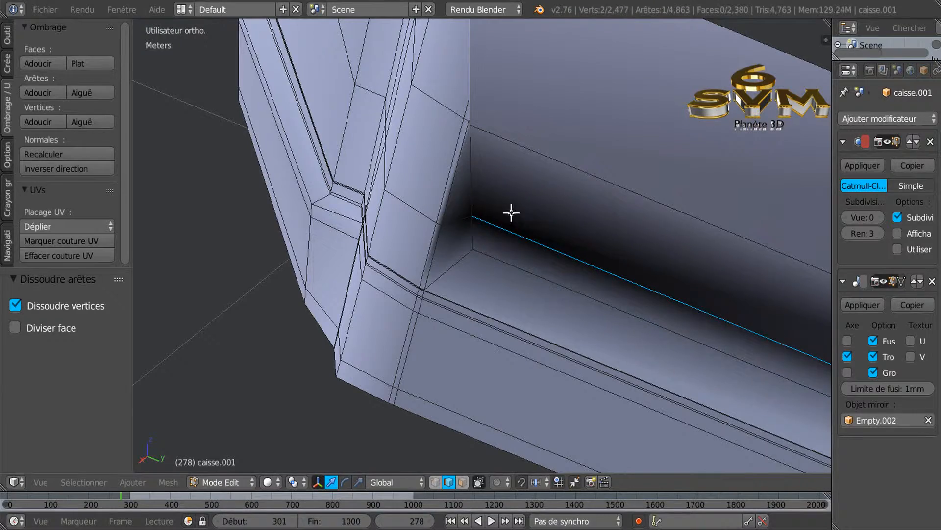
{"action": "scroll", "coordinate": [527, 239], "scroll_direction": "down", "scroll_amount": 2}
{"action": "middle_click_drag", "start_coordinate": [532, 238], "coordinate": [657, 273]}
{"action": "key", "text": "KP_1"}
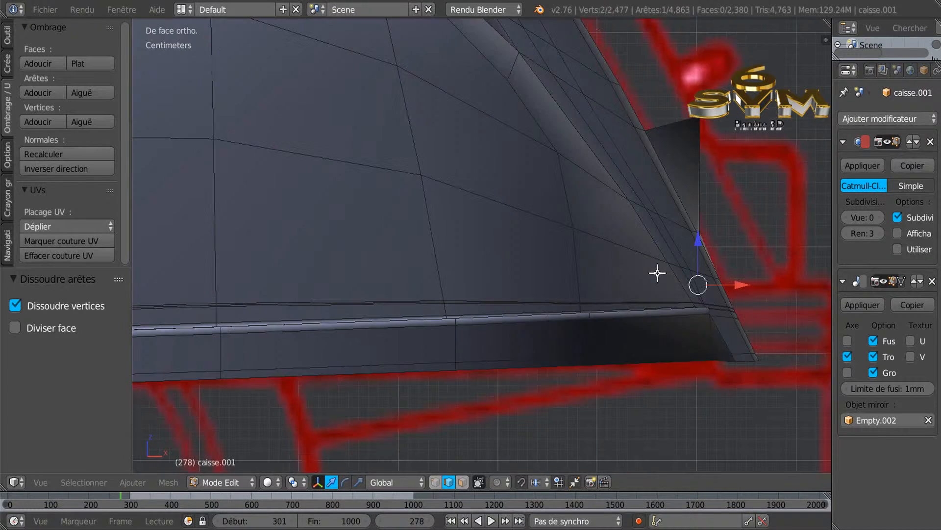
Lower the top long edge of the recessed skirt 1.334 cm along Z, level with the side face's corner on the pillar.
{"action": "middle_click_drag", "start_coordinate": [740, 151], "coordinate": [690, 172]}
{"action": "right_click", "coordinate": [664, 142]}
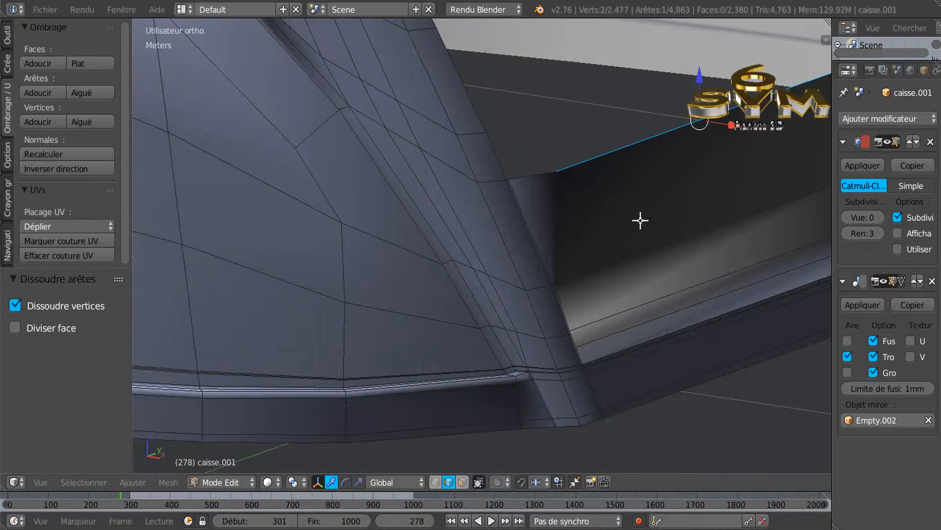
{"action": "scroll", "coordinate": [640, 221], "scroll_direction": "down", "scroll_amount": 3}
{"action": "middle_click_drag", "start_coordinate": [632, 230], "coordinate": [520, 267], "text": "shift"}
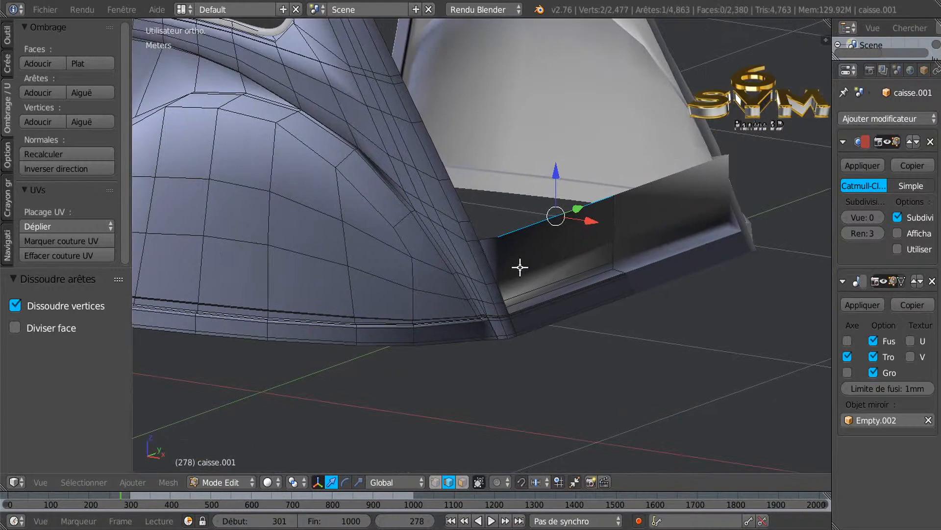
{"action": "key", "text": "KP_1"}
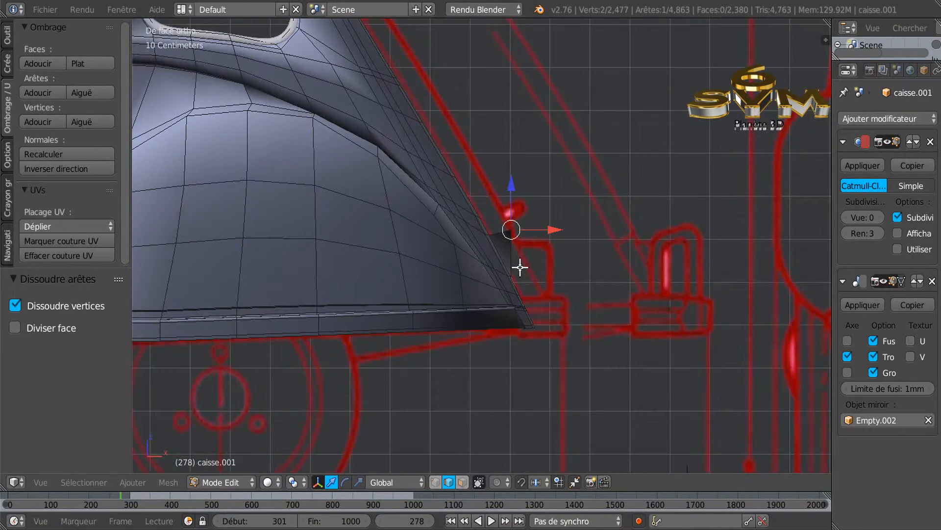
{"action": "scroll", "coordinate": [504, 233], "scroll_direction": "up", "scroll_amount": 2}
{"action": "scroll", "coordinate": [508, 208], "scroll_direction": "up", "scroll_amount": 2}
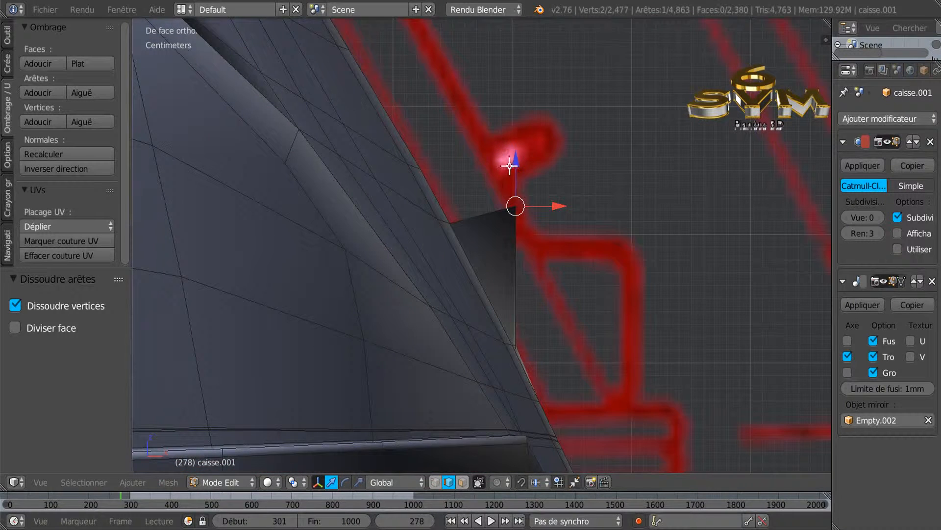
{"action": "left_click_drag", "start_coordinate": [518, 160], "coordinate": [521, 175]}
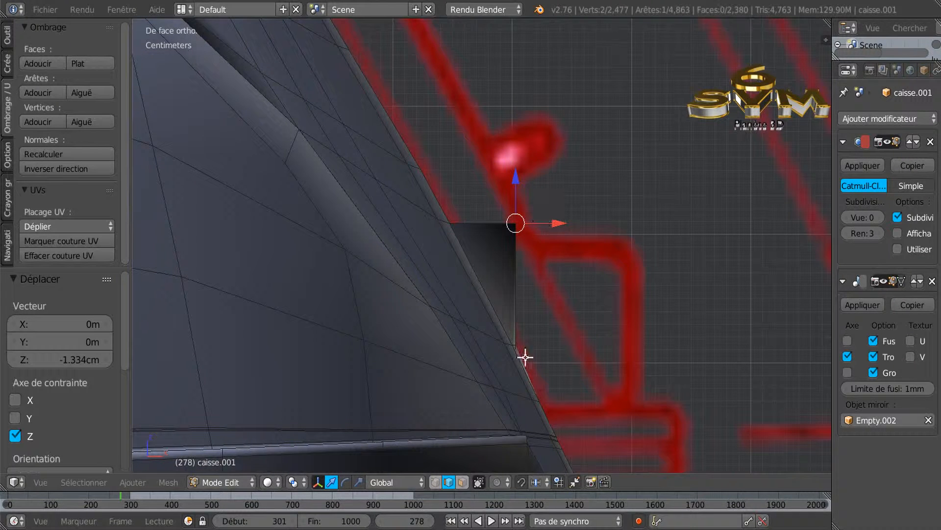
Select the three narrow side faces connecting the end of the recessed skirt to the pillar.
{"action": "middle_click_drag", "start_coordinate": [673, 286], "coordinate": [539, 324]}
{"action": "middle_click_drag", "start_coordinate": [449, 376], "coordinate": [581, 217], "text": "shift"}
{"action": "scroll", "coordinate": [484, 248], "scroll_direction": "up", "scroll_amount": 4}
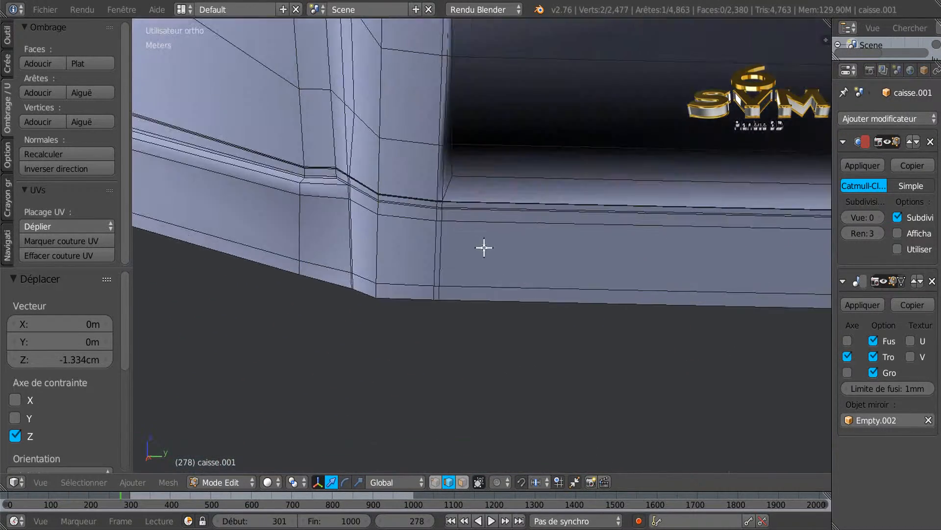
{"action": "scroll", "coordinate": [454, 278], "scroll_direction": "up", "scroll_amount": 3}
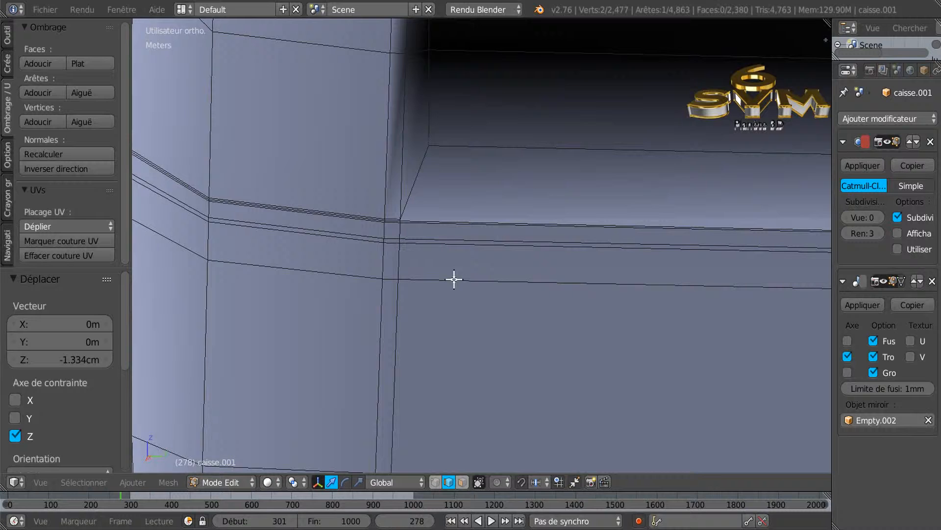
{"action": "scroll", "coordinate": [445, 275], "scroll_direction": "down", "scroll_amount": 3}
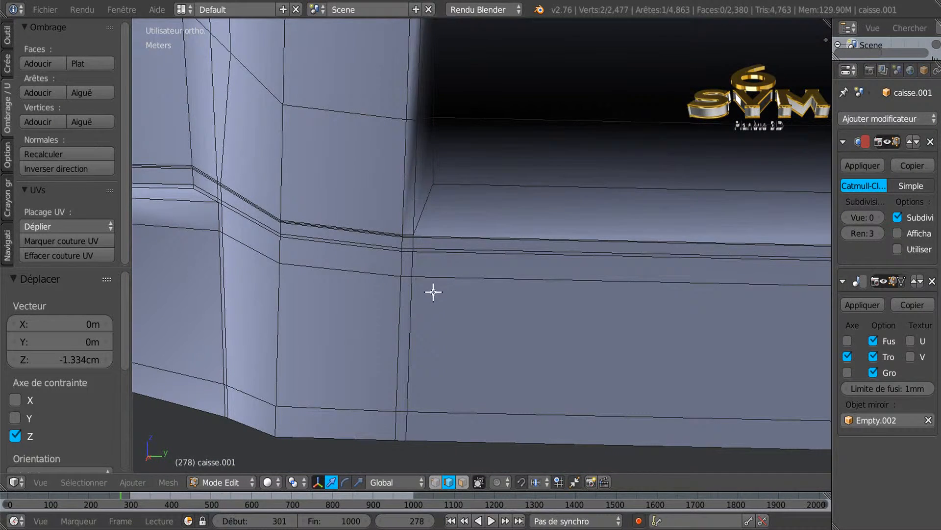
{"action": "middle_click_drag", "start_coordinate": [434, 292], "coordinate": [413, 289]}
{"action": "middle_click_drag", "start_coordinate": [459, 260], "coordinate": [509, 411], "text": "shift"}
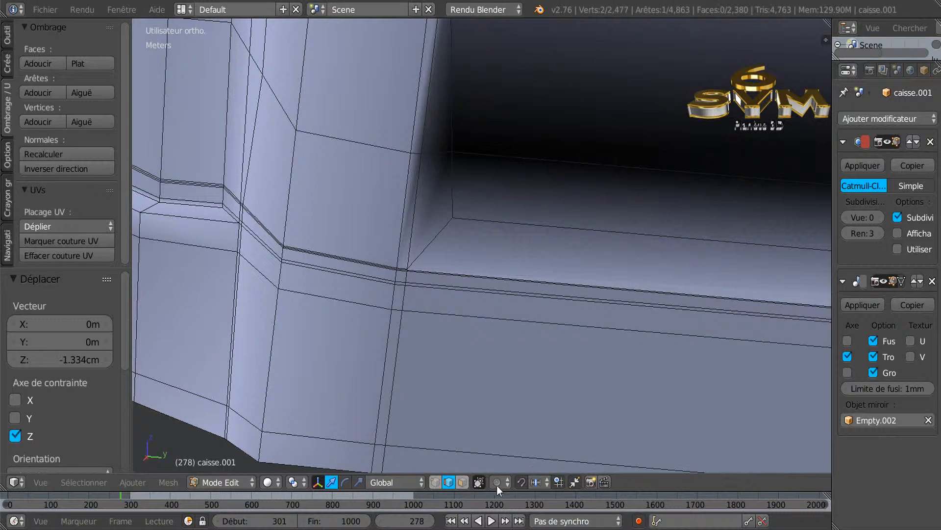
{"action": "left_click", "coordinate": [464, 482]}
{"action": "right_click", "coordinate": [435, 209]}
{"action": "right_click", "coordinate": [437, 117], "text": "shift"}
{"action": "middle_click_drag", "start_coordinate": [440, 211], "coordinate": [564, 214]}
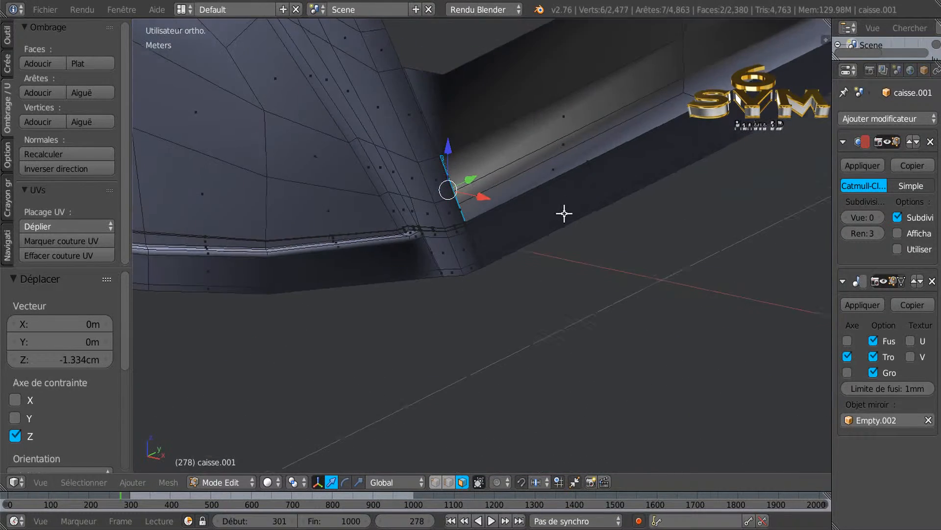
{"action": "right_click", "coordinate": [435, 100], "text": "shift"}
{"action": "middle_click_drag", "start_coordinate": [431, 147], "coordinate": [488, 196]}
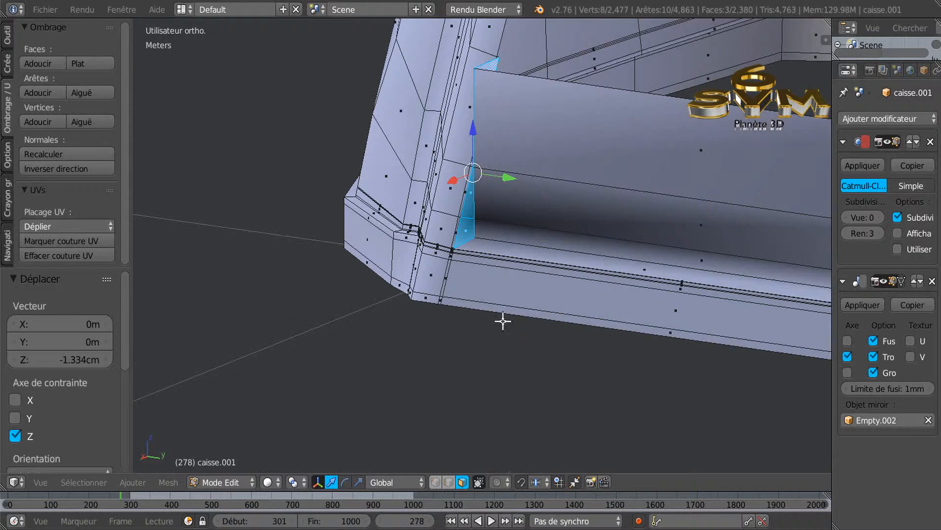
Add the vertical edges running from the side faces' lower corner down to the sill's bottom border to the selection.
{"action": "left_click", "coordinate": [448, 482]}
{"action": "scroll", "coordinate": [468, 298], "scroll_direction": "up", "scroll_amount": 4}
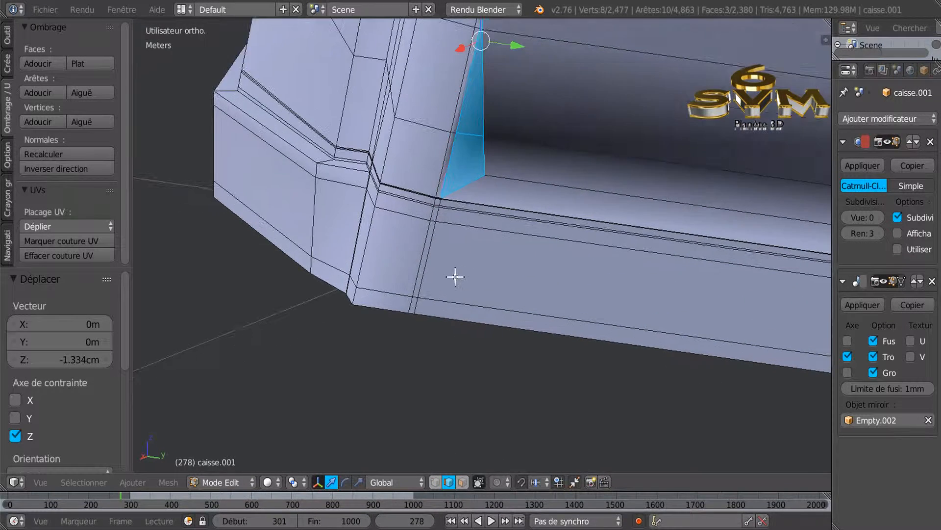
{"action": "scroll", "coordinate": [459, 209], "scroll_direction": "up", "scroll_amount": 5}
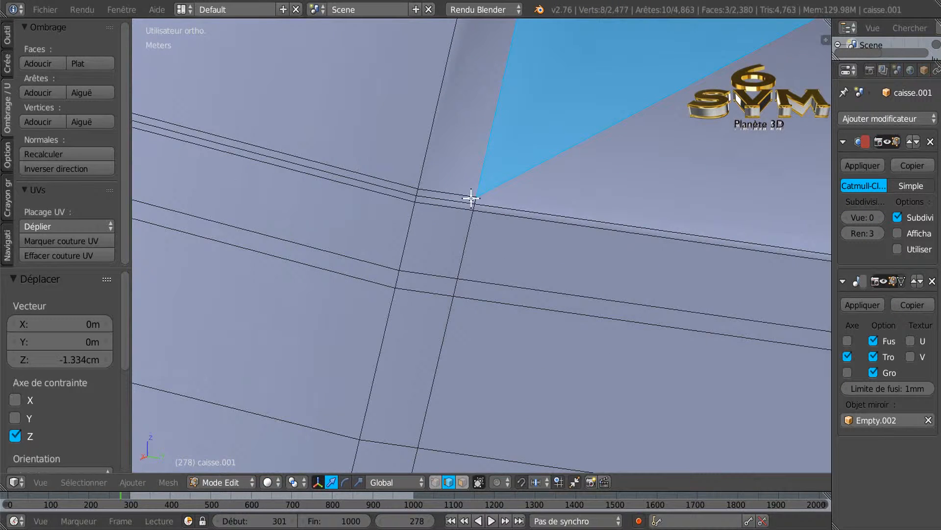
{"action": "right_click", "coordinate": [468, 234], "text": "shift"}
{"action": "key", "text": "e"}
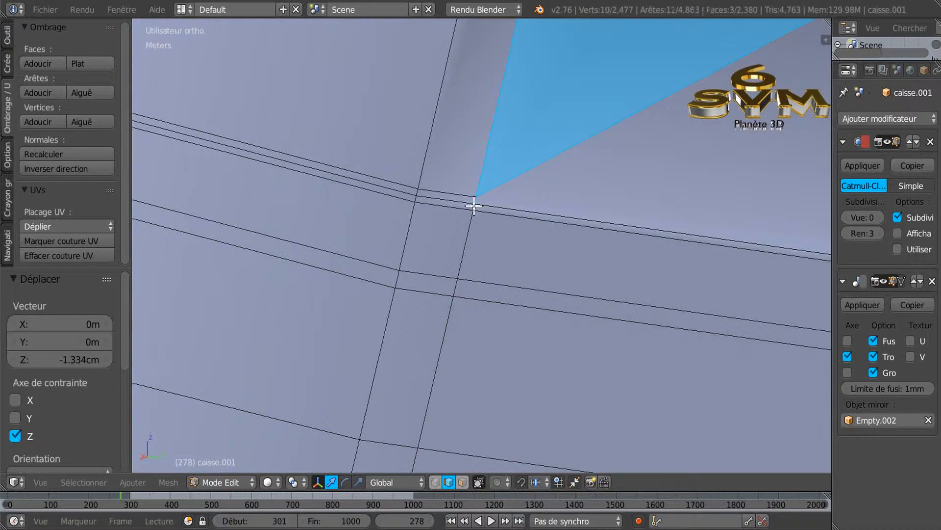
{"action": "right_click", "coordinate": [459, 331], "text": "shift"}
{"action": "middle_click_drag", "start_coordinate": [462, 423], "coordinate": [529, 185], "text": "shift"}
{"action": "right_click", "coordinate": [472, 275], "text": "shift"}
{"action": "middle_click_drag", "start_coordinate": [509, 363], "coordinate": [568, 68], "text": "shift"}
{"action": "scroll", "coordinate": [570, 93], "scroll_direction": "down", "scroll_amount": 4}
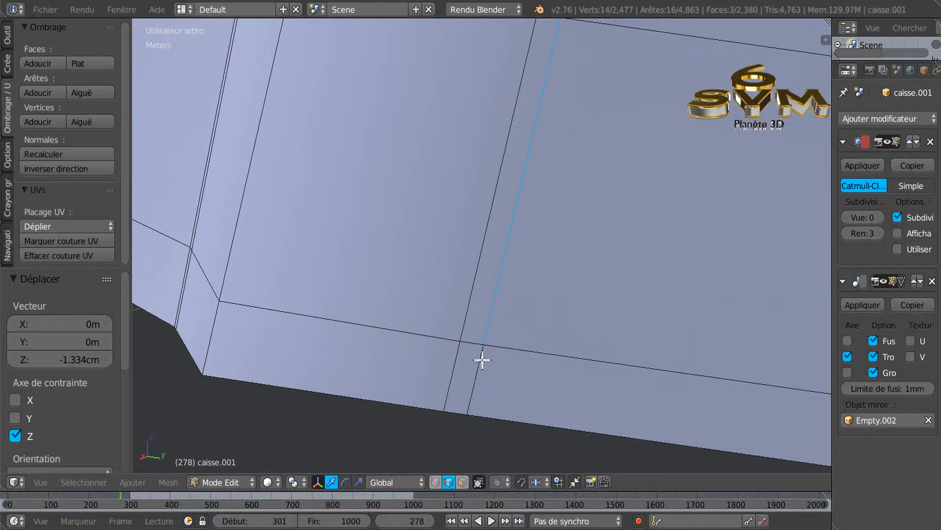
{"action": "scroll", "coordinate": [542, 254], "scroll_direction": "down", "scroll_amount": 3}
{"action": "scroll", "coordinate": [596, 226], "scroll_direction": "down", "scroll_amount": 4}
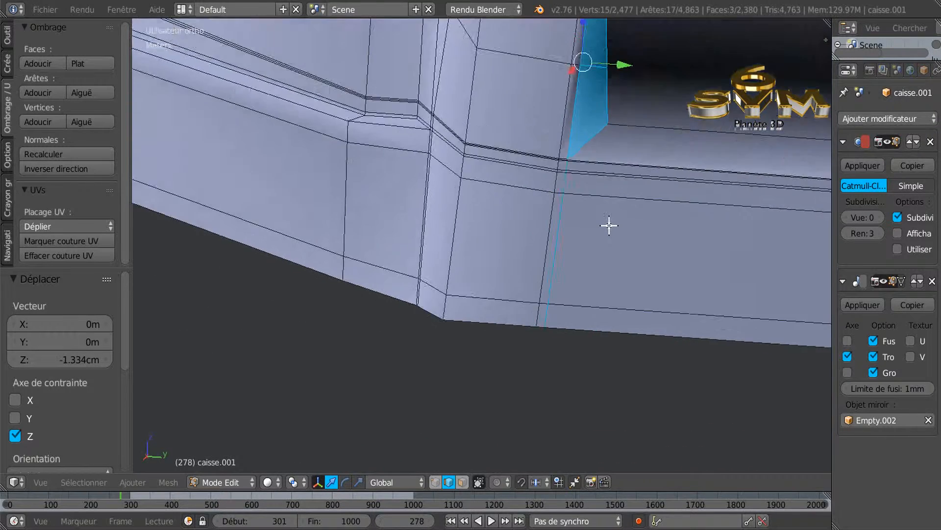
{"action": "scroll", "coordinate": [662, 100], "scroll_direction": "down", "scroll_amount": 1}
Flatten the selected side faces and vertical edges with LoopTools using the Best fit plane, and check the corner.
{"action": "middle_click_drag", "start_coordinate": [687, 107], "coordinate": [753, 102]}
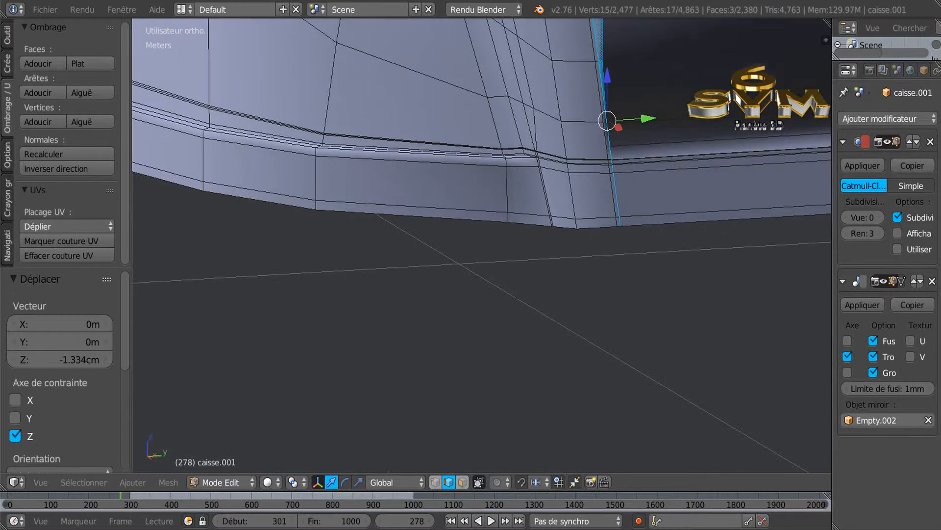
{"action": "middle_click_drag", "start_coordinate": [622, 129], "coordinate": [597, 198], "text": "shift"}
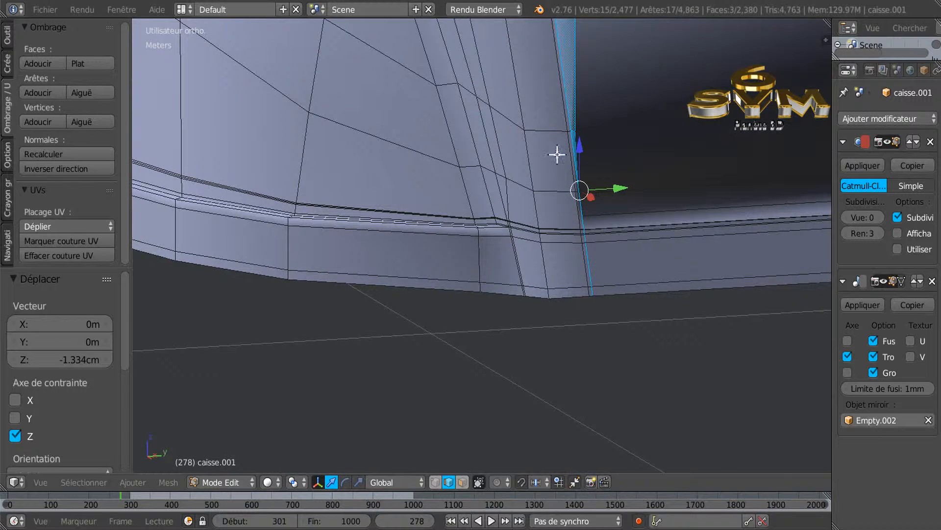
{"action": "scroll", "coordinate": [599, 141], "scroll_direction": "down", "scroll_amount": 2}
{"action": "middle_click_drag", "start_coordinate": [632, 139], "coordinate": [586, 196], "text": "shift"}
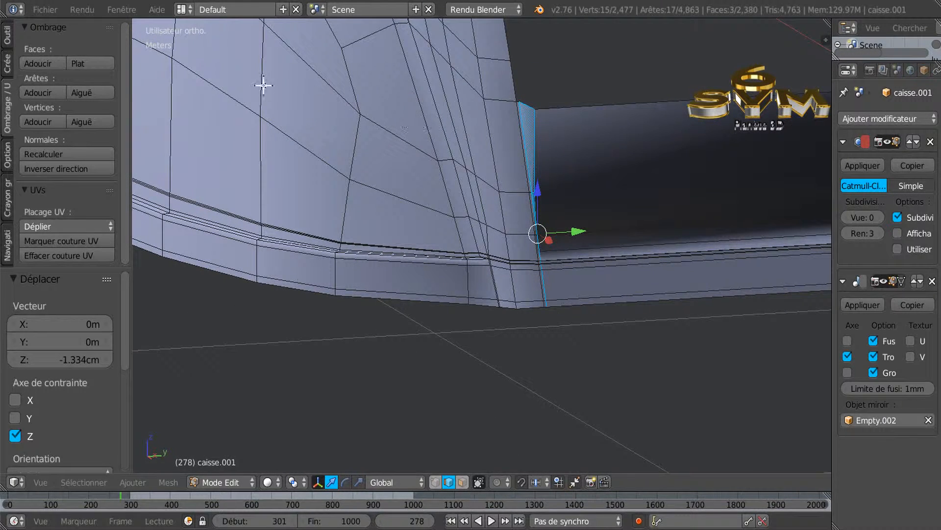
{"action": "key", "text": "w"}
{"action": "mouse_move", "coordinate": [248, 84]}
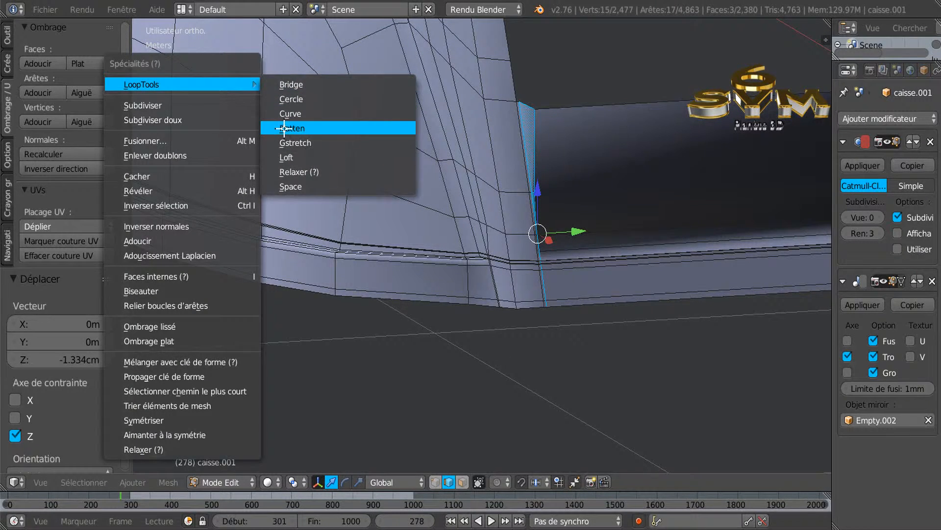
{"action": "left_click", "coordinate": [284, 128]}
{"action": "middle_click_drag", "start_coordinate": [555, 297], "coordinate": [481, 307]}
{"action": "scroll", "coordinate": [503, 295], "scroll_direction": "up", "scroll_amount": 7}
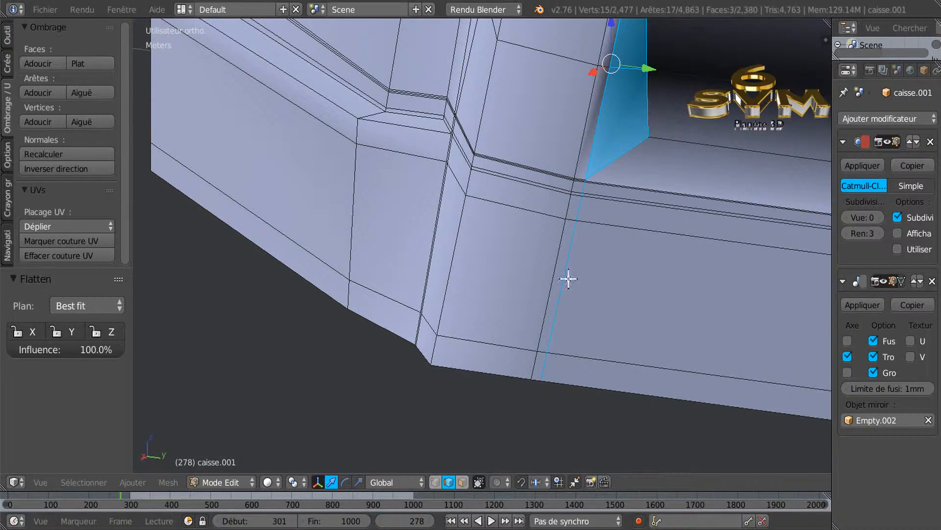
{"action": "scroll", "coordinate": [555, 314], "scroll_direction": "down", "scroll_amount": 5}
{"action": "middle_click_drag", "start_coordinate": [603, 275], "coordinate": [686, 300]}
{"action": "scroll", "coordinate": [648, 281], "scroll_direction": "down", "scroll_amount": 4}
{"action": "scroll", "coordinate": [583, 253], "scroll_direction": "down", "scroll_amount": 2}
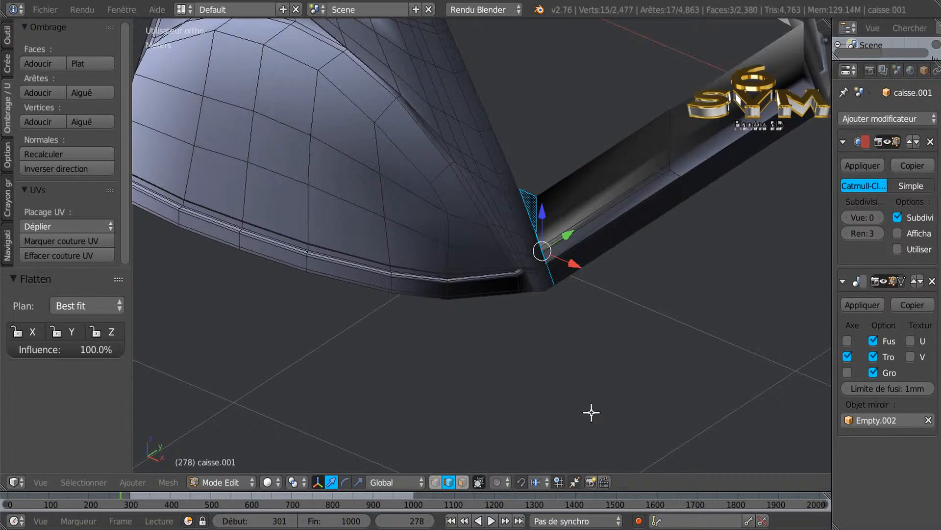
Extrude the side face's upper corner vertex on the pillar 58.472 cm along Y, parallel to the skirt's top edge.
{"action": "left_click", "coordinate": [435, 482]}
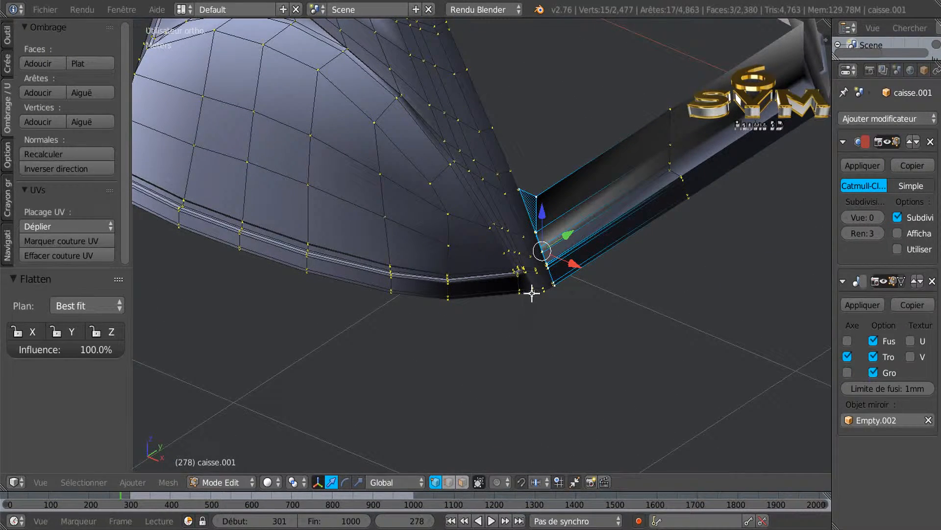
{"action": "scroll", "coordinate": [533, 293], "scroll_direction": "up", "scroll_amount": 2}
{"action": "right_click", "coordinate": [513, 143]}
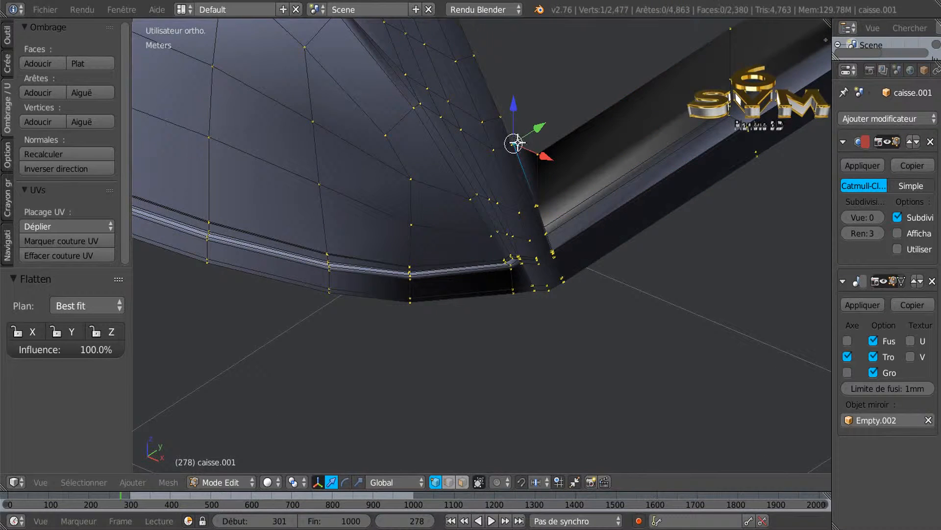
{"action": "scroll", "coordinate": [539, 218], "scroll_direction": "up", "scroll_amount": 5}
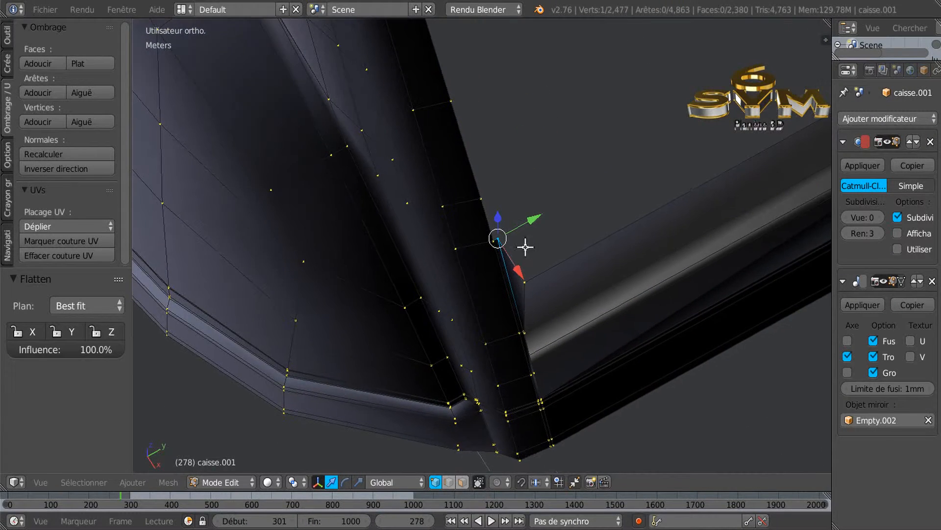
{"action": "scroll", "coordinate": [492, 195], "scroll_direction": "up", "scroll_amount": 2}
{"action": "scroll", "coordinate": [492, 196], "scroll_direction": "down", "scroll_amount": 5}
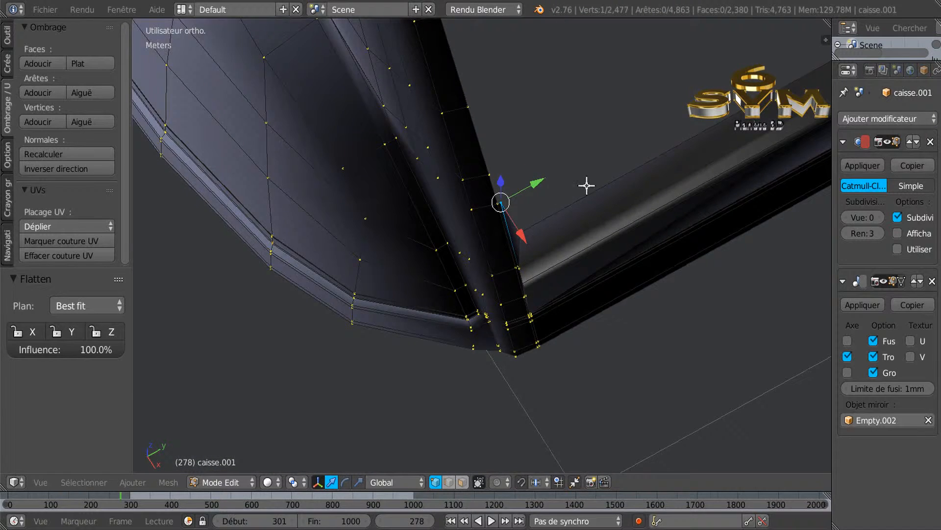
{"action": "middle_click_drag", "start_coordinate": [589, 185], "coordinate": [382, 280], "text": "shift"}
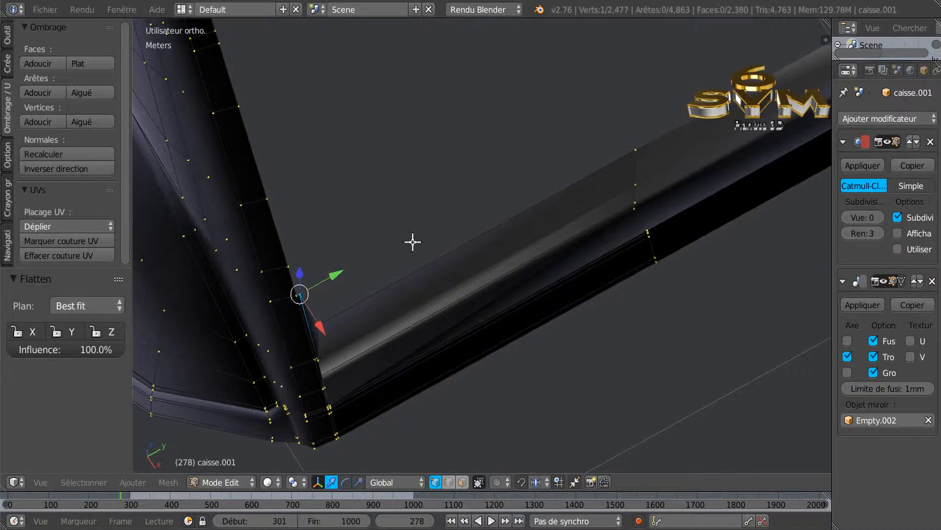
{"action": "middle_click_drag", "start_coordinate": [448, 236], "coordinate": [382, 270]}
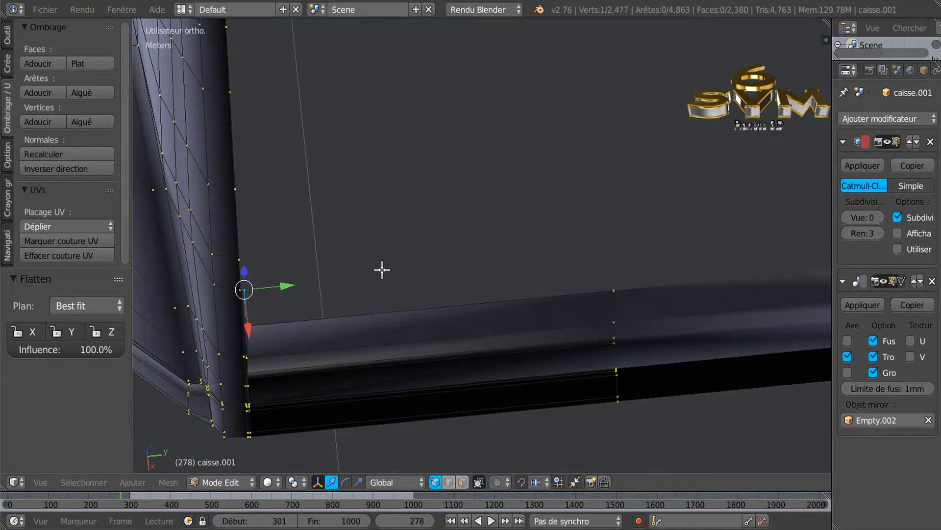
{"action": "key", "text": "e"}
{"action": "right_click", "coordinate": [376, 280]}
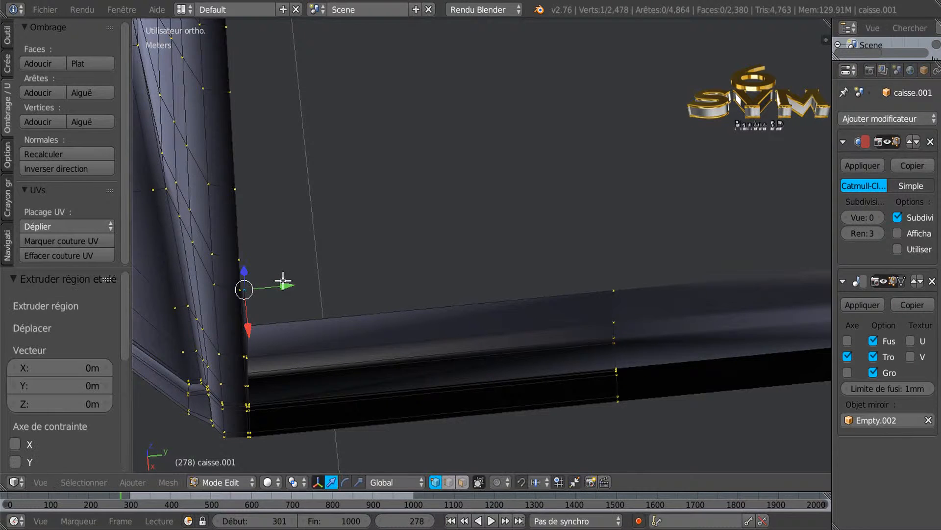
{"action": "key", "text": "g"}
{"action": "key", "text": "y"}
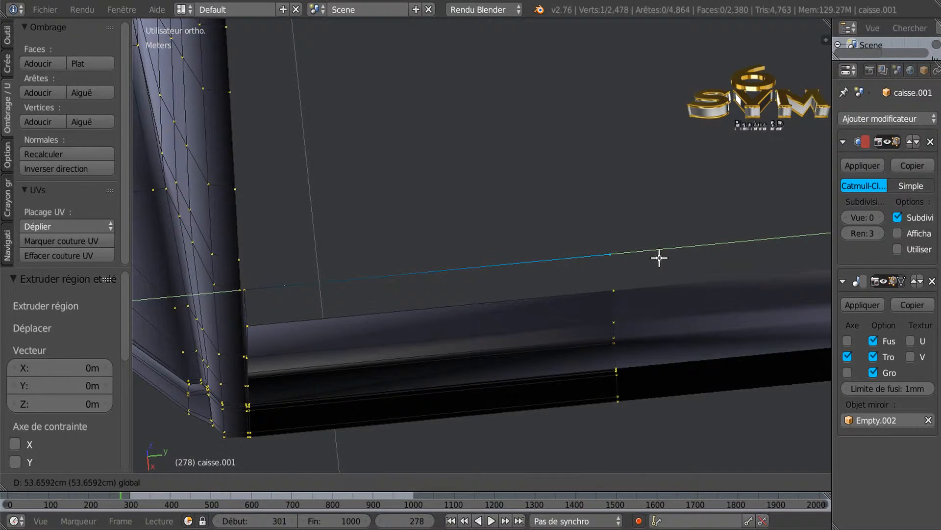
{"action": "left_click", "coordinate": [690, 253]}
{"action": "middle_click_drag", "start_coordinate": [690, 253], "coordinate": [549, 260]}
{"action": "scroll", "coordinate": [548, 260], "scroll_direction": "up", "scroll_amount": 2}
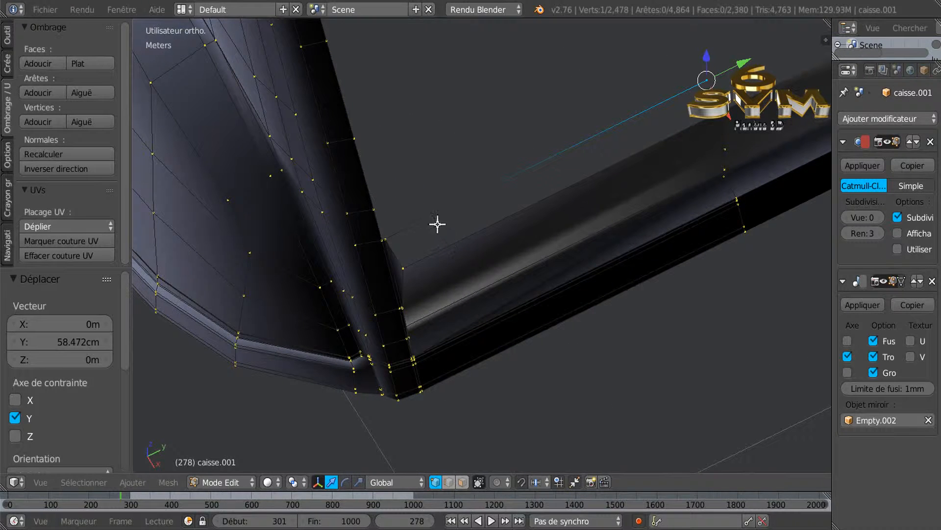
Create a face between the extruded edge and the top long edge of the recessed skirt.
{"action": "left_click", "coordinate": [462, 482]}
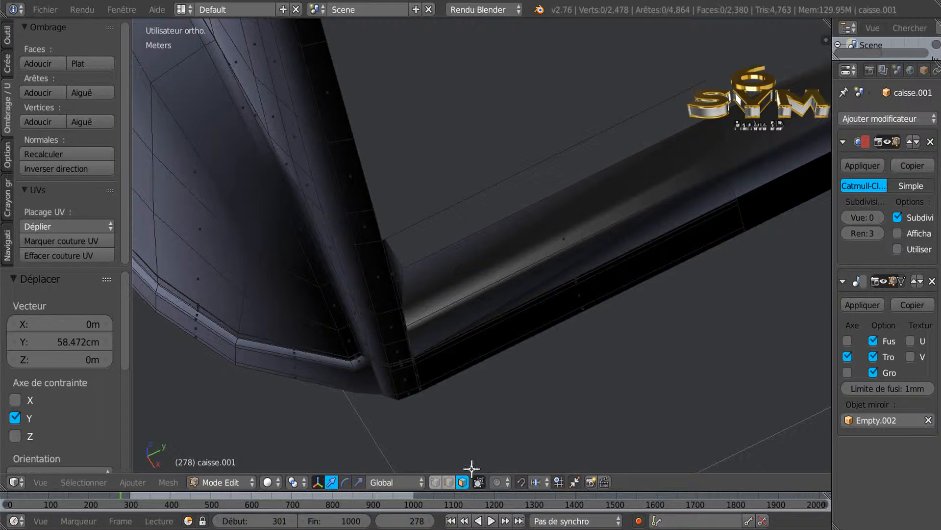
{"action": "right_click", "coordinate": [460, 196]}
{"action": "right_click", "coordinate": [496, 224], "text": "shift"}
{"action": "scroll", "coordinate": [487, 260], "scroll_direction": "down", "scroll_amount": 3}
{"action": "key", "text": "f"}
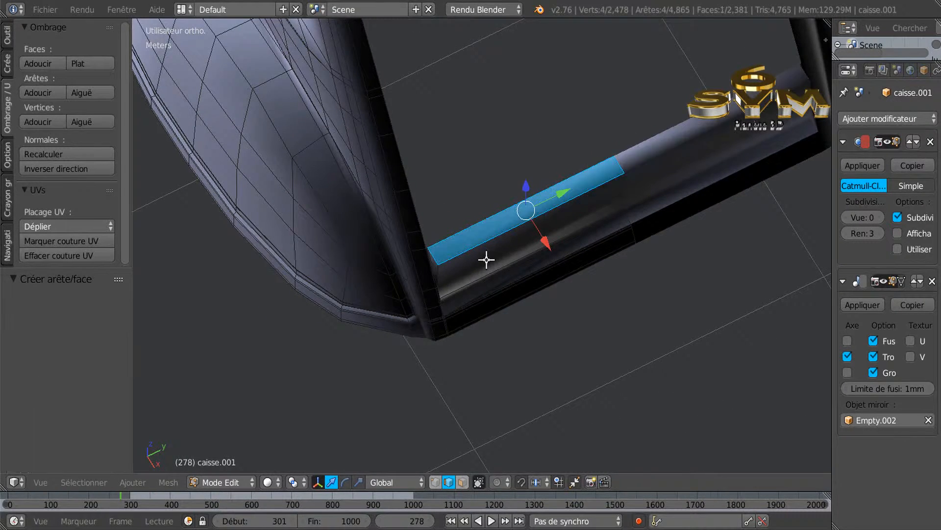
Set the Subdivision Surface modifier's view level to 2 and check the skirt's smoothed top face and corner.
{"action": "middle_click_drag", "start_coordinate": [489, 264], "coordinate": [513, 257]}
{"action": "scroll", "coordinate": [513, 257], "scroll_direction": "up", "scroll_amount": 1}
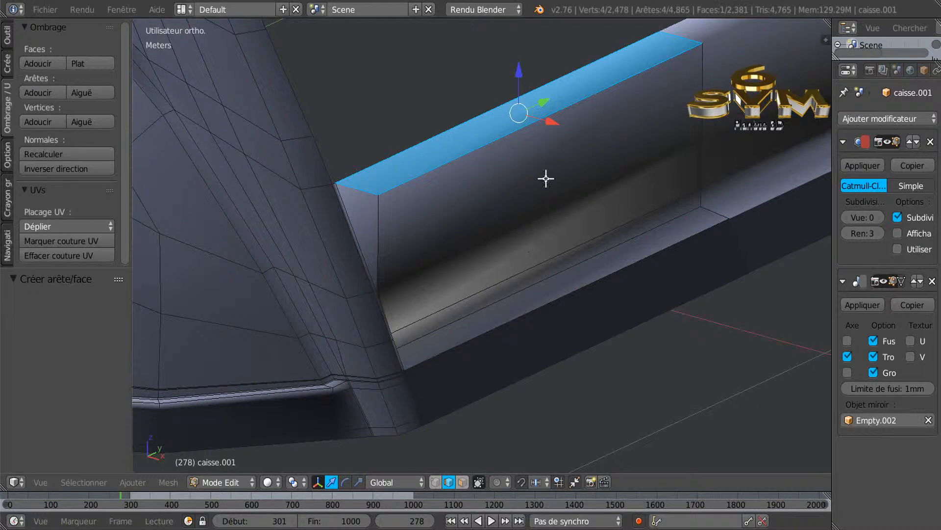
{"action": "middle_click_drag", "start_coordinate": [518, 228], "coordinate": [450, 229]}
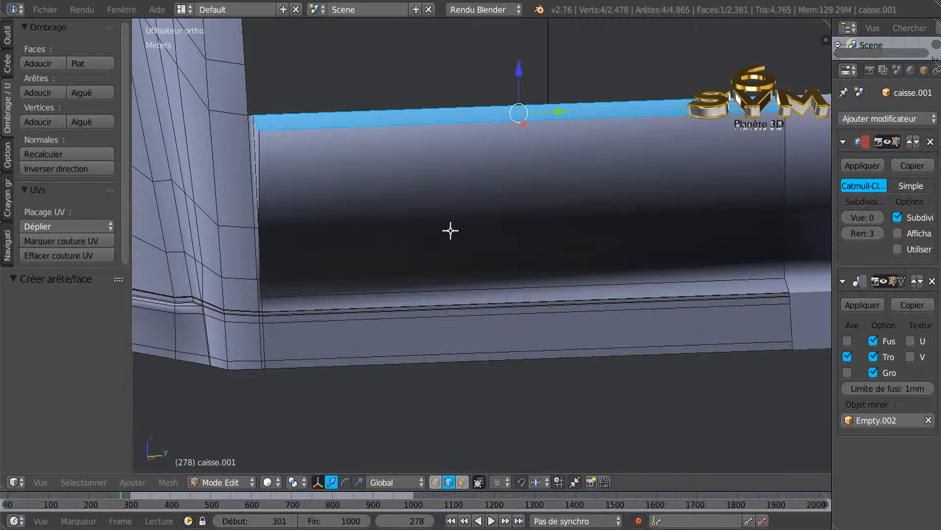
{"action": "left_click", "coordinate": [878, 216]}
{"action": "type", "text": "2"}
{"action": "key", "text": "Return"}
{"action": "middle_click_drag", "start_coordinate": [740, 248], "coordinate": [630, 255]}
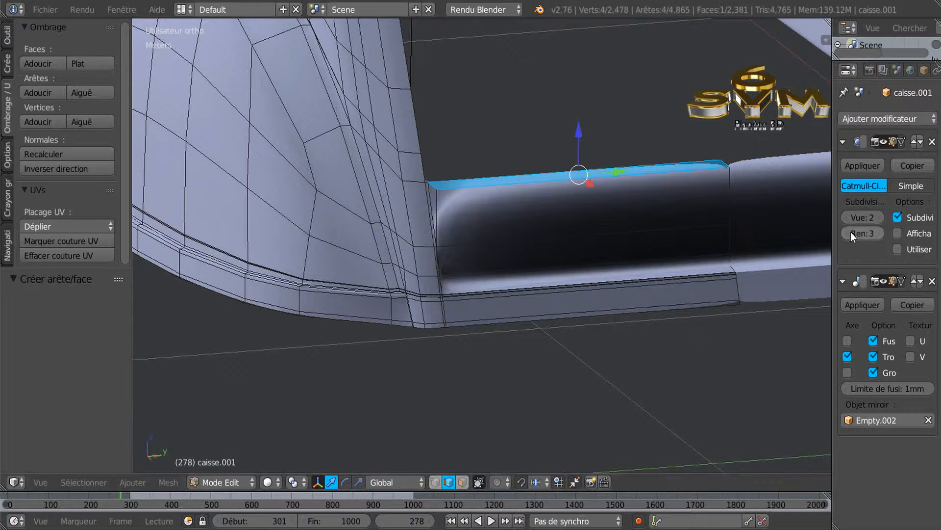
Raise the subdivision view level to 3, inspect the whole rear skirt in Object Mode, and return to Edit Mode.
{"action": "key", "text": "ctrl+3"}
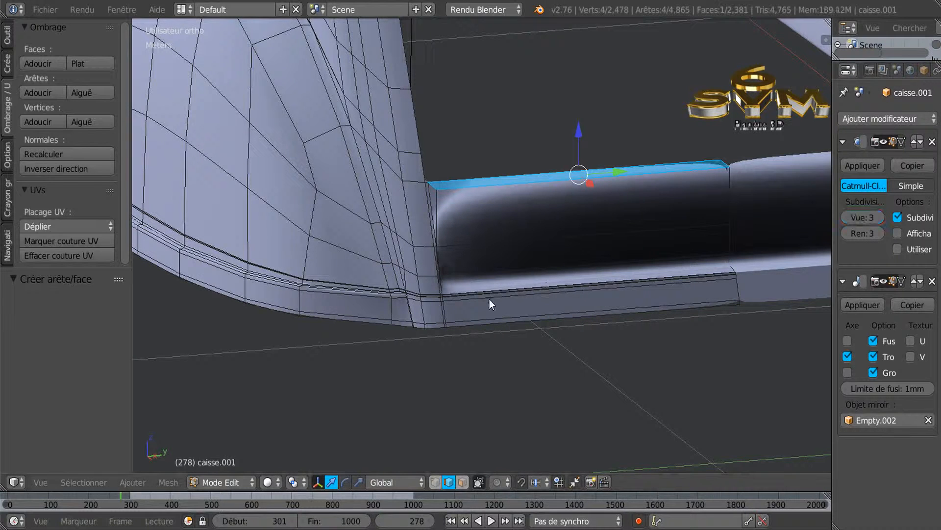
{"action": "key", "text": "Tab"}
{"action": "scroll", "coordinate": [492, 297], "scroll_direction": "down", "scroll_amount": 3}
{"action": "mouse_move", "coordinate": [557, 288]}
{"action": "middle_mouse_down"}
{"action": "mouse_move", "coordinate": [607, 283]}
{"action": "mouse_move", "coordinate": [547, 290]}
{"action": "middle_mouse_up"}
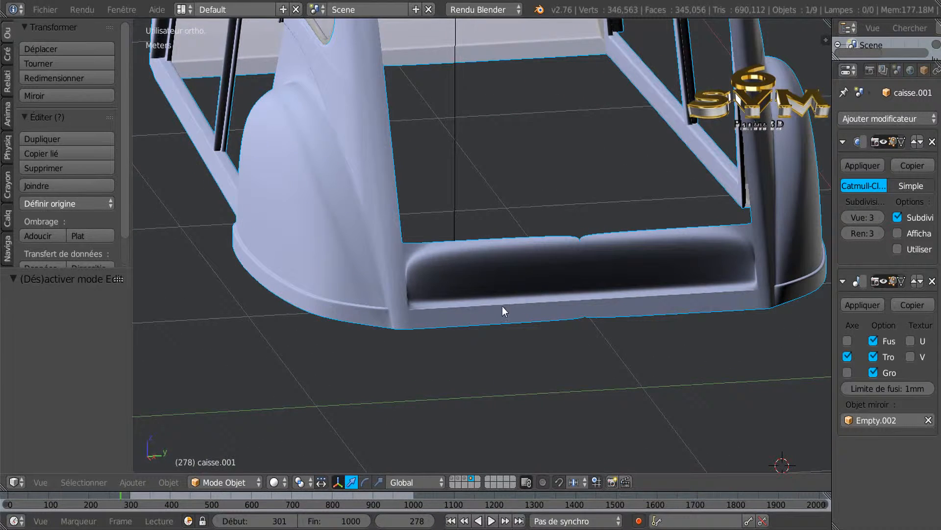
{"action": "key", "text": "Tab"}
{"action": "key", "text": "Tab"}
{"action": "scroll", "coordinate": [461, 308], "scroll_direction": "up", "scroll_amount": 5}
{"action": "key", "text": "Tab"}
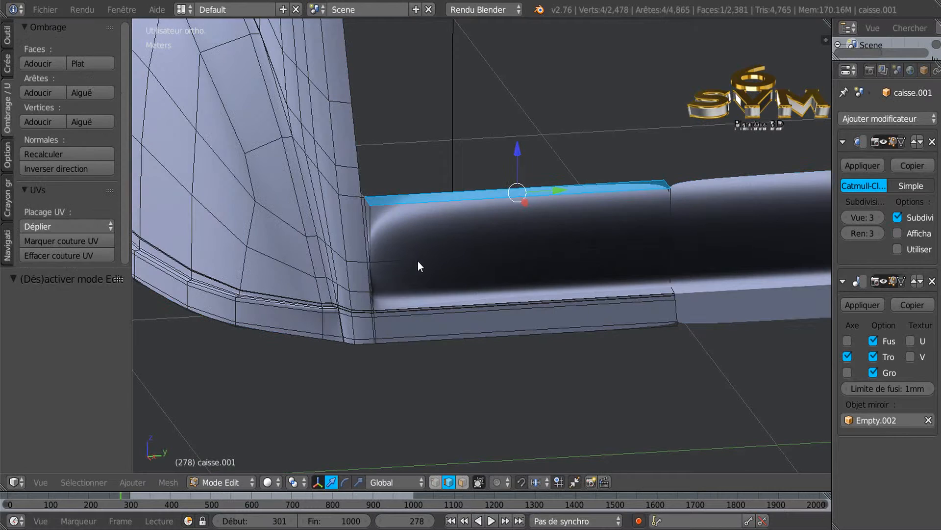
Add a vertical loop cut to the recessed skirt panel and slide it by about 0.99 towards the pillar-side edge.
{"action": "middle_click_drag", "start_coordinate": [426, 267], "coordinate": [548, 265], "text": "shift"}
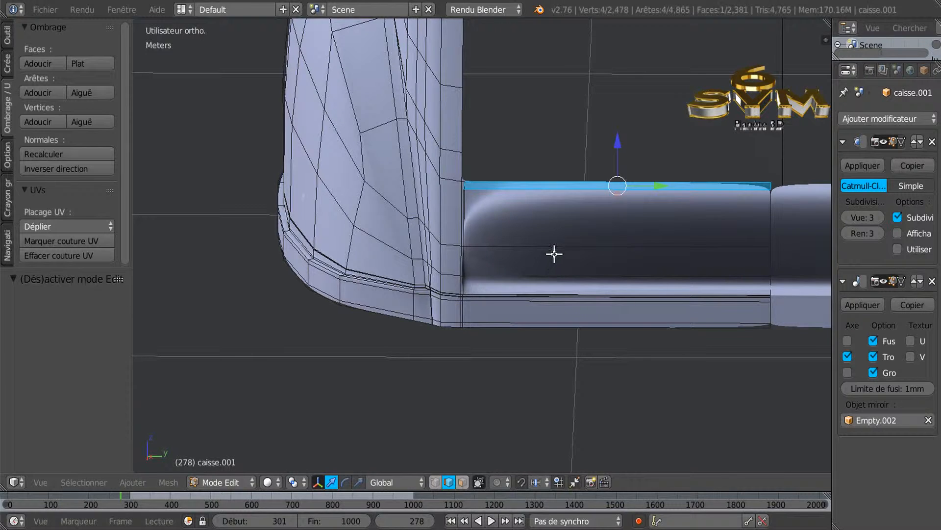
{"action": "key", "text": "ctrl+r"}
{"action": "left_click", "coordinate": [550, 247]}
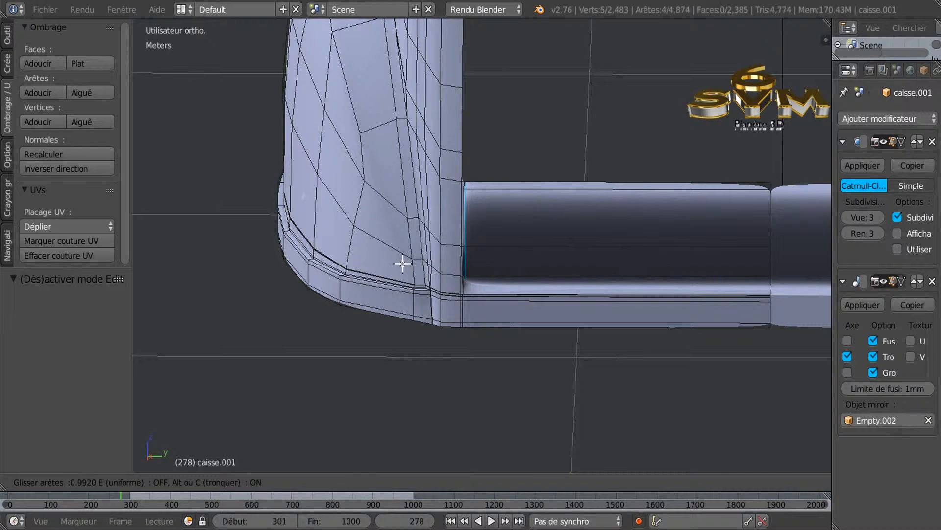
{"action": "left_click", "coordinate": [404, 263]}
Set the subdivision view level to 0 and edge-slide the new vertical loop closer to the pillar by a factor of 0.715.
{"action": "left_click", "coordinate": [845, 217]}
{"action": "left_click", "coordinate": [845, 217]}
{"action": "left_click", "coordinate": [845, 217]}
{"action": "middle_click_drag", "start_coordinate": [647, 305], "coordinate": [663, 278]}
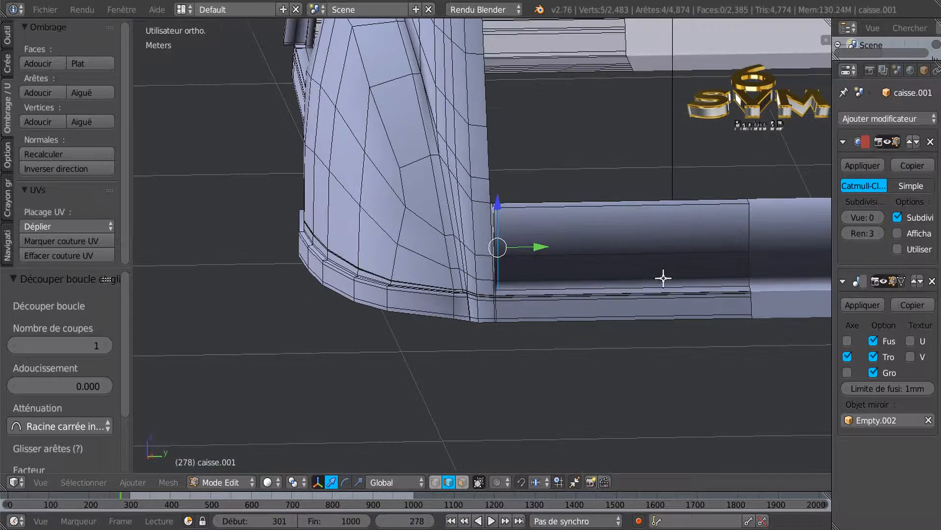
{"action": "scroll", "coordinate": [498, 275], "scroll_direction": "up", "scroll_amount": 4}
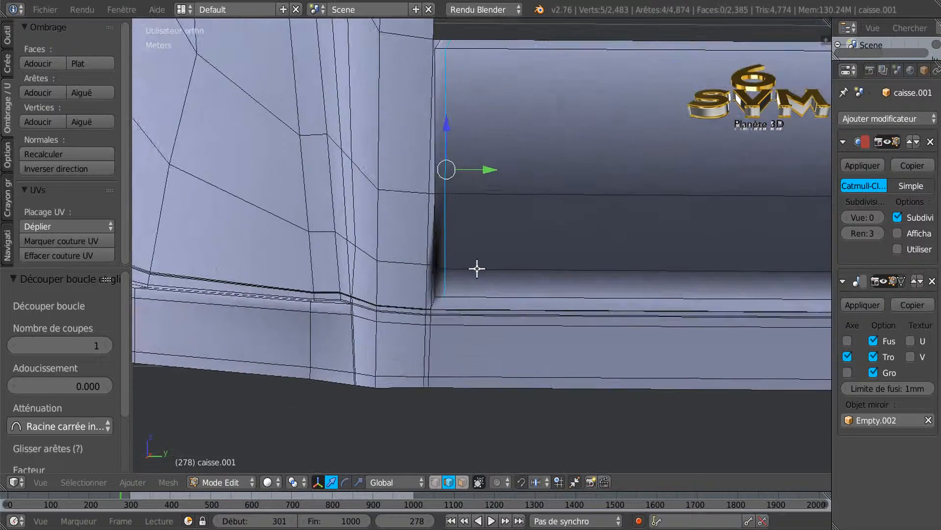
{"action": "key", "text": "g"}
{"action": "key", "text": "g"}
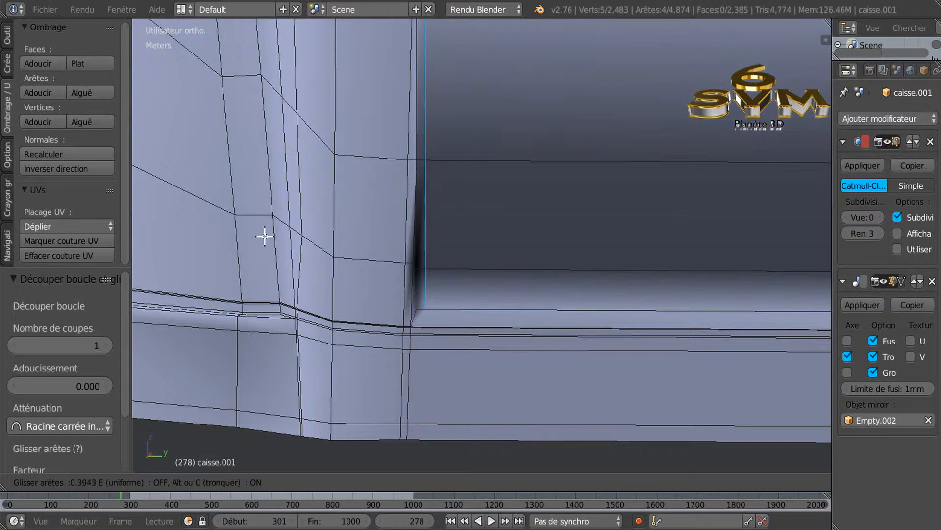
{"action": "left_click", "coordinate": [813, 237]}
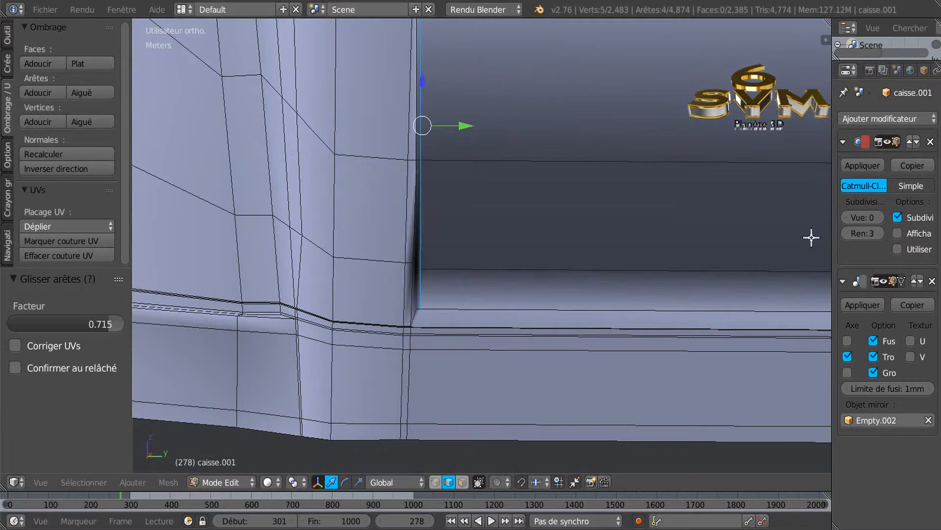
Raise the subdivision view level to 2 and examine how the vertical loop sharpens the skirt's side corner.
{"action": "scroll", "coordinate": [521, 136], "scroll_direction": "down", "scroll_amount": 3}
{"action": "middle_click_drag", "start_coordinate": [519, 168], "coordinate": [541, 239]}
{"action": "middle_click_drag", "start_coordinate": [519, 206], "coordinate": [508, 179]}
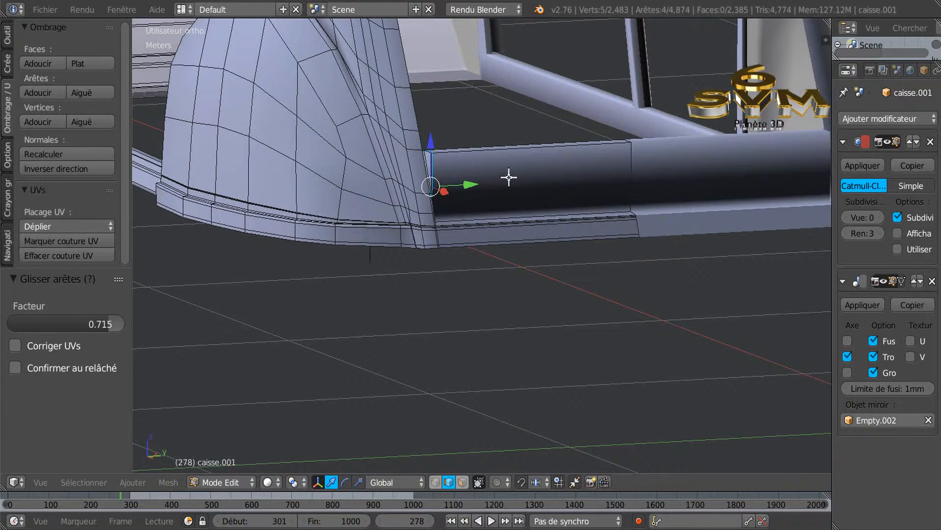
{"action": "scroll", "coordinate": [509, 177], "scroll_direction": "up", "scroll_amount": 3}
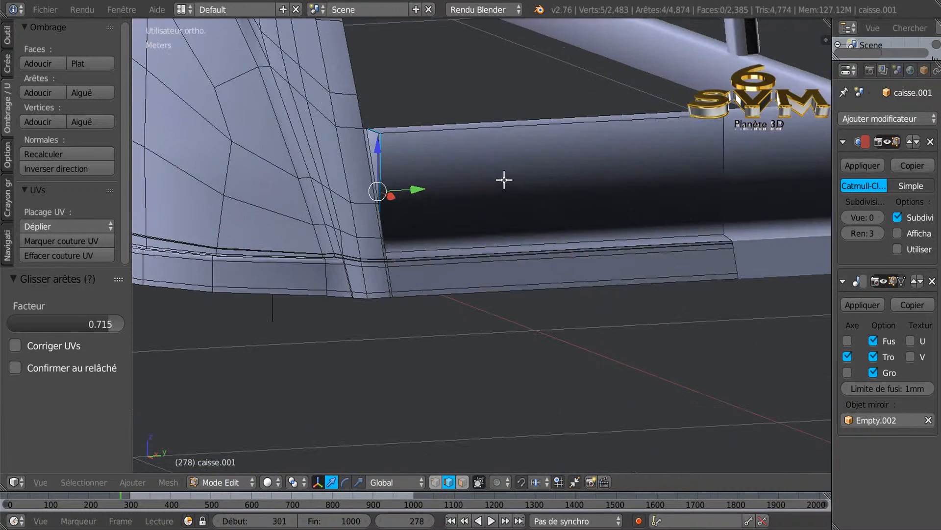
{"action": "left_click", "coordinate": [878, 216]}
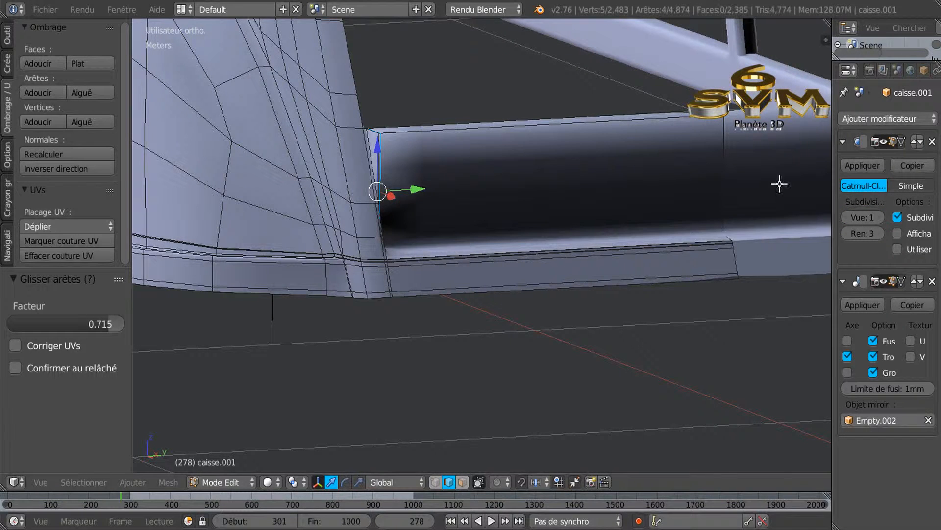
{"action": "left_click", "coordinate": [878, 219]}
{"action": "middle_click_drag", "start_coordinate": [453, 150], "coordinate": [512, 150]}
{"action": "scroll", "coordinate": [416, 163], "scroll_direction": "up", "scroll_amount": 1}
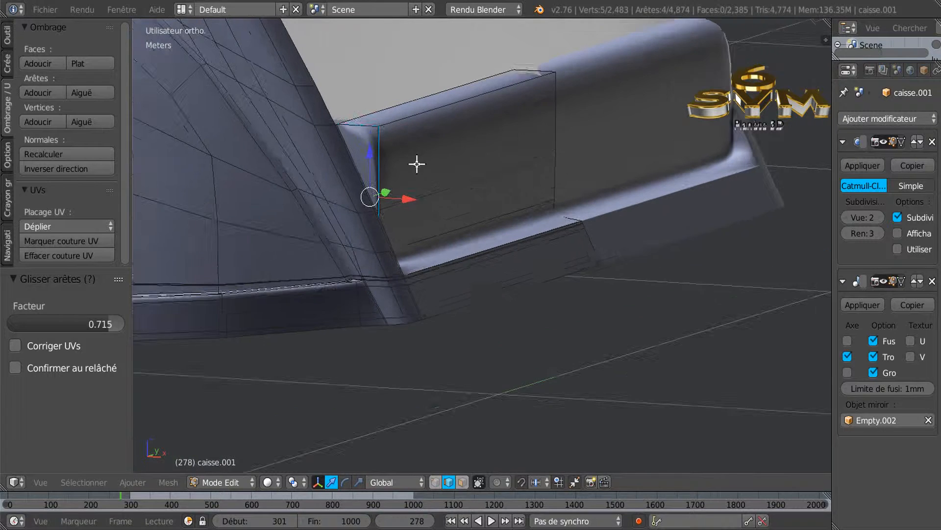
{"action": "scroll", "coordinate": [417, 164], "scroll_direction": "up", "scroll_amount": 1}
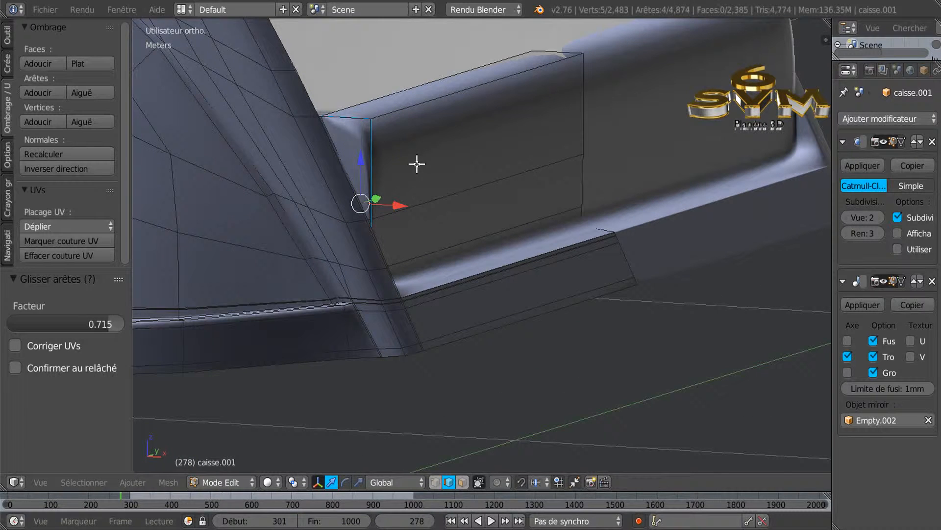
Add a horizontal loop cut across the skirt and wheel arch, slide it up close to the skirt's top edge, and check its path.
{"action": "key", "text": "ctrl+r"}
{"action": "left_click", "coordinate": [378, 149]}
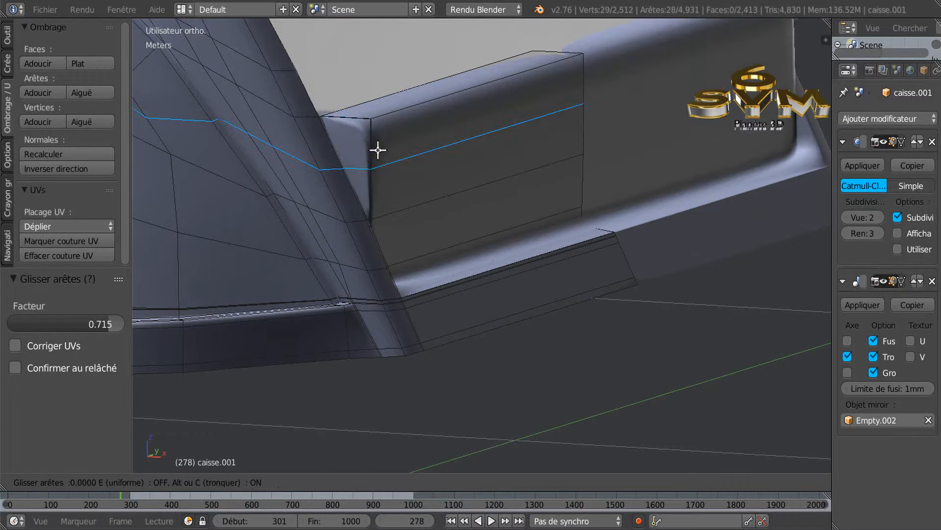
{"action": "left_click", "coordinate": [378, 104]}
{"action": "scroll", "coordinate": [314, 145], "scroll_direction": "down", "scroll_amount": 4}
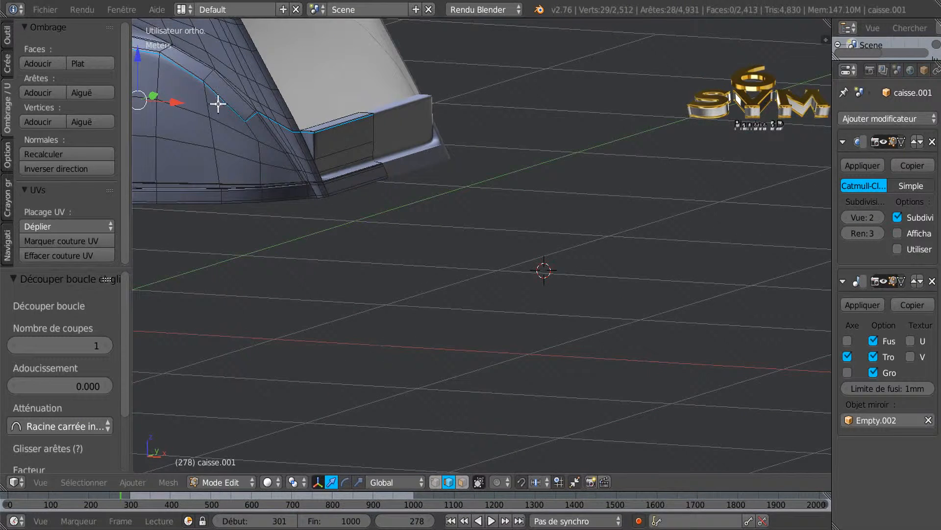
{"action": "middle_click_drag", "start_coordinate": [273, 166], "coordinate": [405, 223], "text": "shift"}
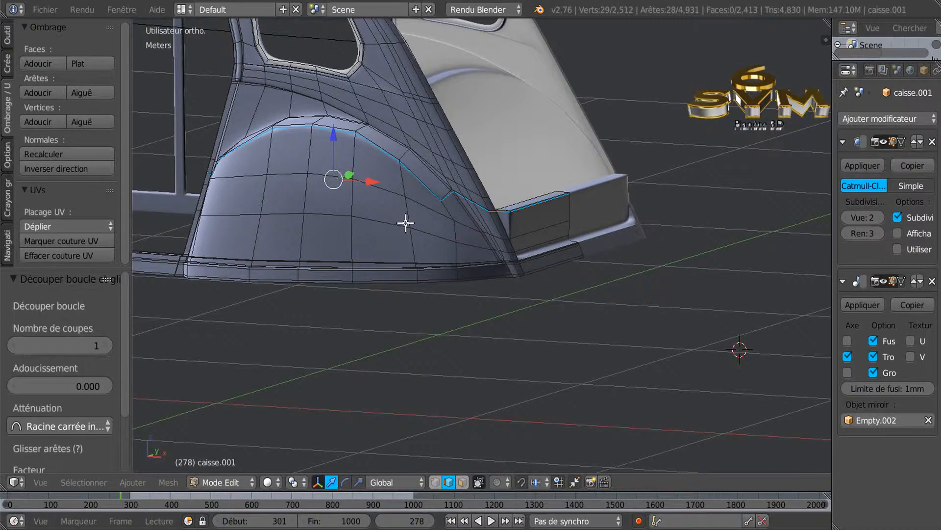
{"action": "key", "text": "z"}
{"action": "key", "text": "z"}
{"action": "scroll", "coordinate": [424, 221], "scroll_direction": "up", "scroll_amount": 5}
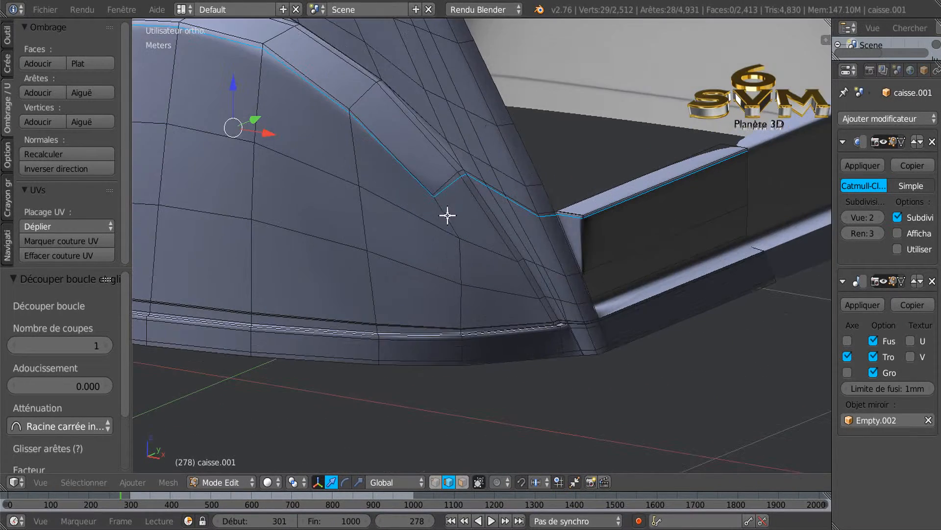
{"action": "scroll", "coordinate": [488, 230], "scroll_direction": "up", "scroll_amount": 2}
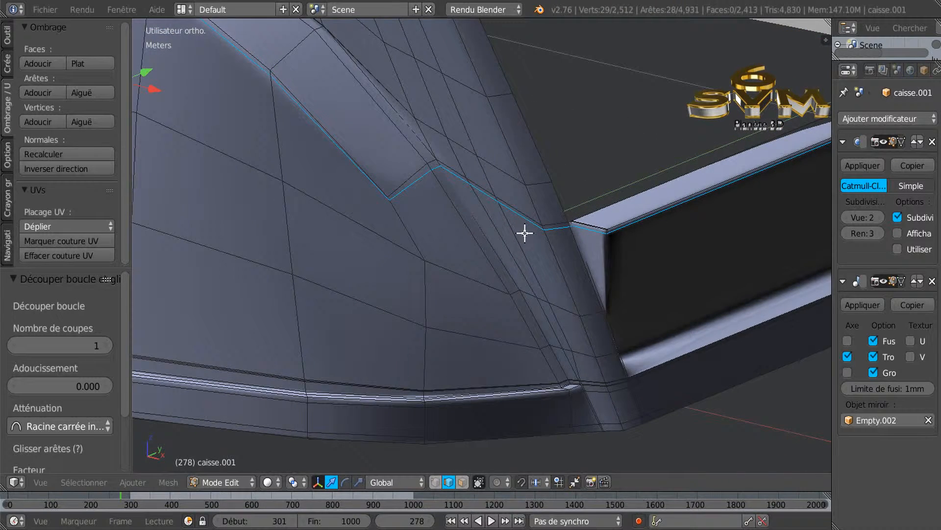
{"action": "scroll", "coordinate": [525, 233], "scroll_direction": "up", "scroll_amount": 1}
{"action": "scroll", "coordinate": [527, 234], "scroll_direction": "up", "scroll_amount": 1}
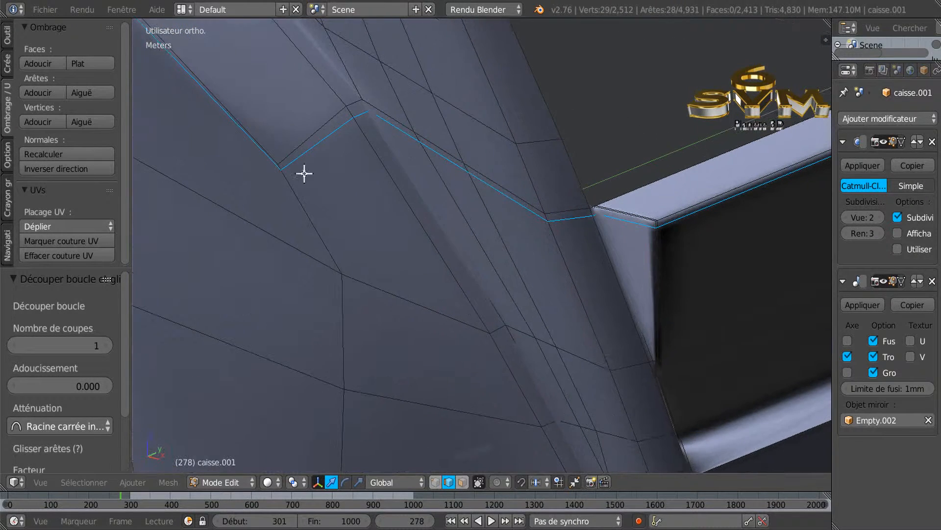
At subdivision view level 0, deselect the horizontal loop's segments on the skirt and dissolve its remaining edges across the pillar and wheel arch.
{"action": "right_click", "coordinate": [574, 223], "text": "shift"}
{"action": "left_click", "coordinate": [847, 217]}
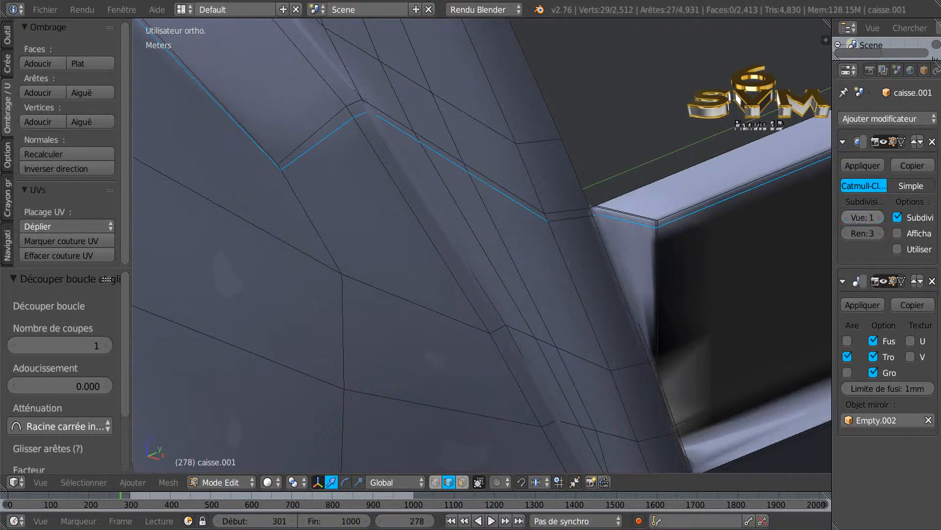
{"action": "left_click", "coordinate": [848, 217]}
{"action": "middle_click_drag", "start_coordinate": [611, 280], "coordinate": [580, 178]}
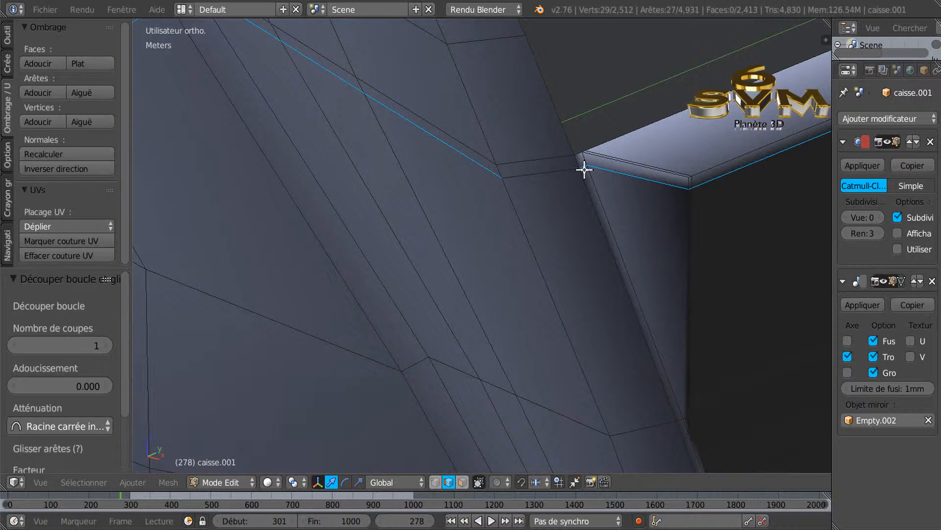
{"action": "right_click", "coordinate": [584, 164], "text": "shift"}
{"action": "right_click", "coordinate": [595, 168], "text": "shift"}
{"action": "right_click", "coordinate": [717, 182], "text": "shift"}
{"action": "scroll", "coordinate": [695, 194], "scroll_direction": "up", "scroll_amount": 3}
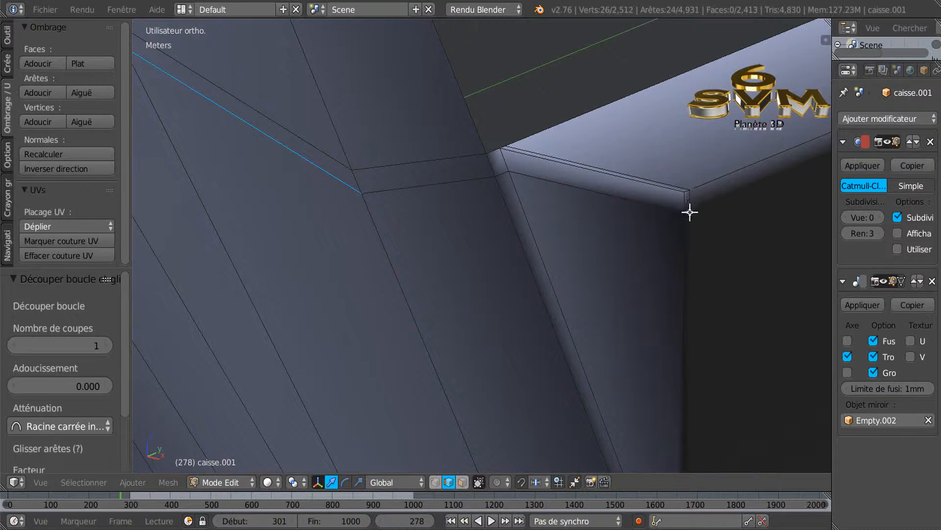
{"action": "scroll", "coordinate": [653, 248], "scroll_direction": "down", "scroll_amount": 4}
{"action": "right_click", "coordinate": [666, 229], "text": "shift"}
{"action": "scroll", "coordinate": [666, 229], "scroll_direction": "down", "scroll_amount": 6}
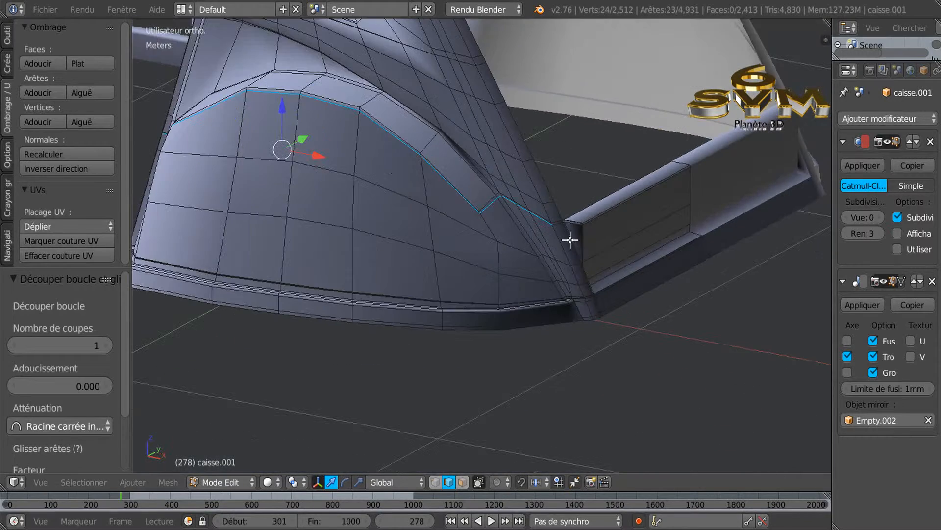
{"action": "middle_click_drag", "start_coordinate": [498, 251], "coordinate": [515, 259], "text": "shift"}
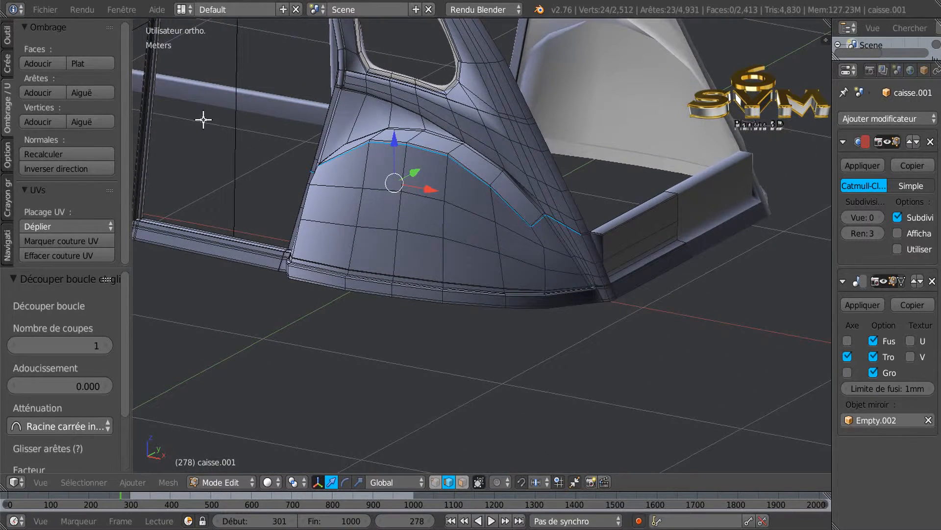
{"action": "key", "text": "x"}
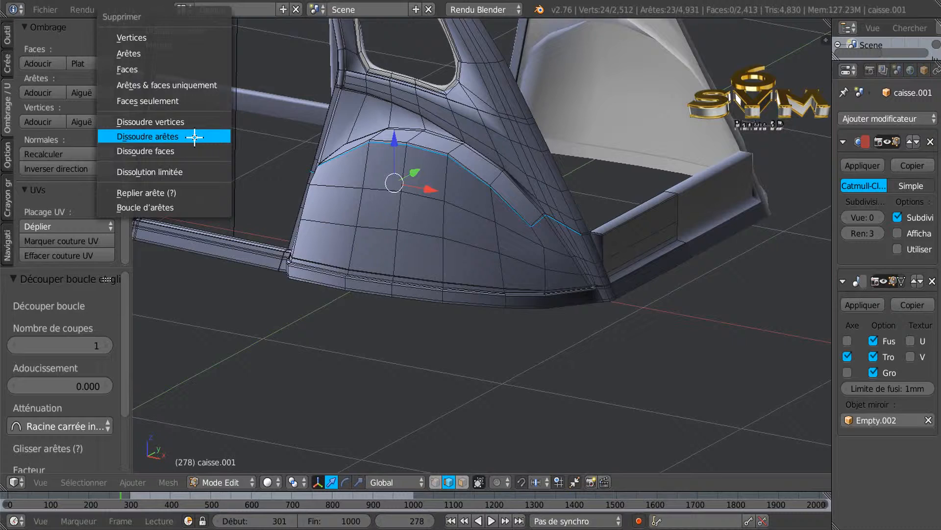
{"action": "left_click", "coordinate": [187, 137]}
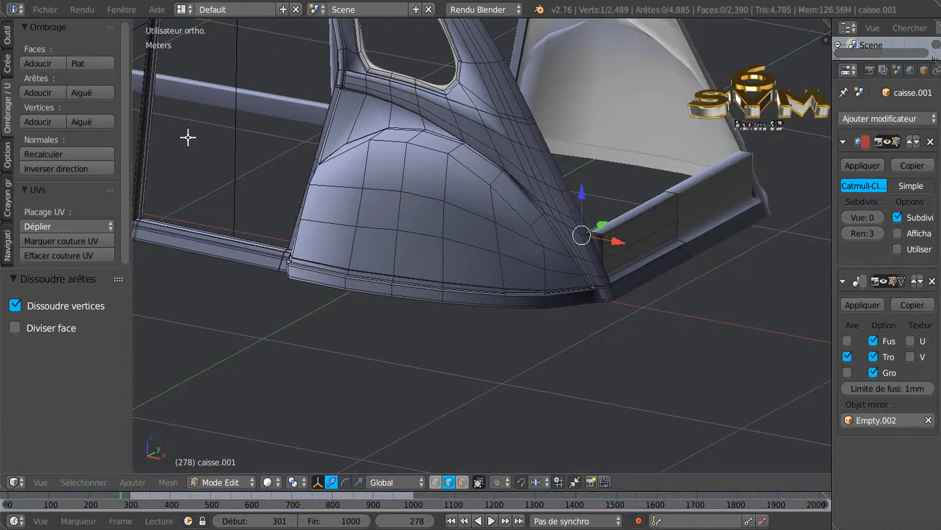
Return the subdivision view level to 2 and examine the skirt's upper and lower corners beside the pillar.
{"action": "middle_click_drag", "start_coordinate": [483, 244], "coordinate": [491, 266]}
{"action": "left_click_drag", "start_coordinate": [863, 217], "coordinate": [878, 217]}
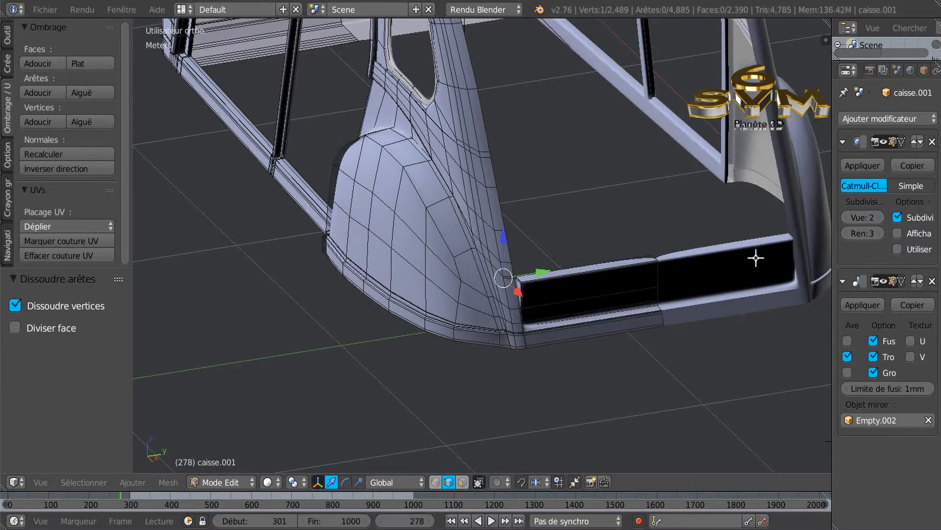
{"action": "scroll", "coordinate": [584, 297], "scroll_direction": "up", "scroll_amount": 2}
{"action": "scroll", "coordinate": [567, 263], "scroll_direction": "up", "scroll_amount": 2}
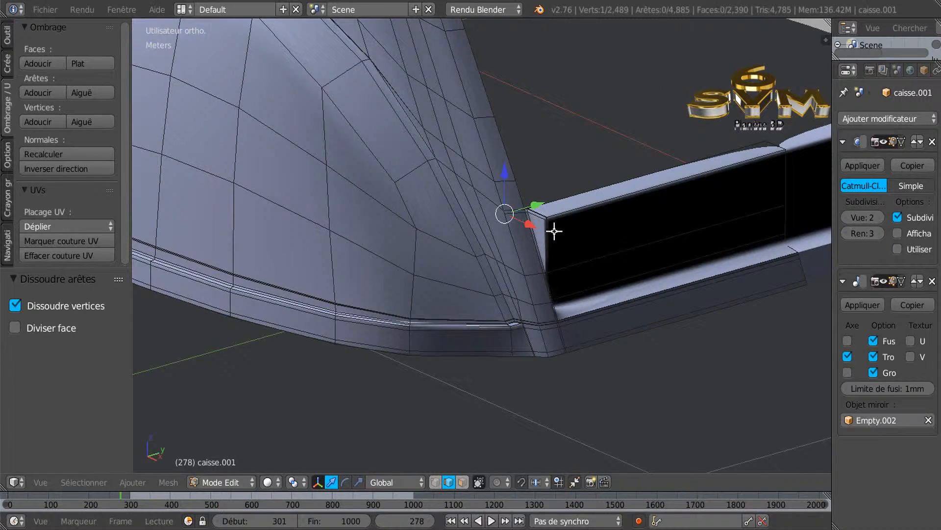
{"action": "scroll", "coordinate": [564, 238], "scroll_direction": "up", "scroll_amount": 4}
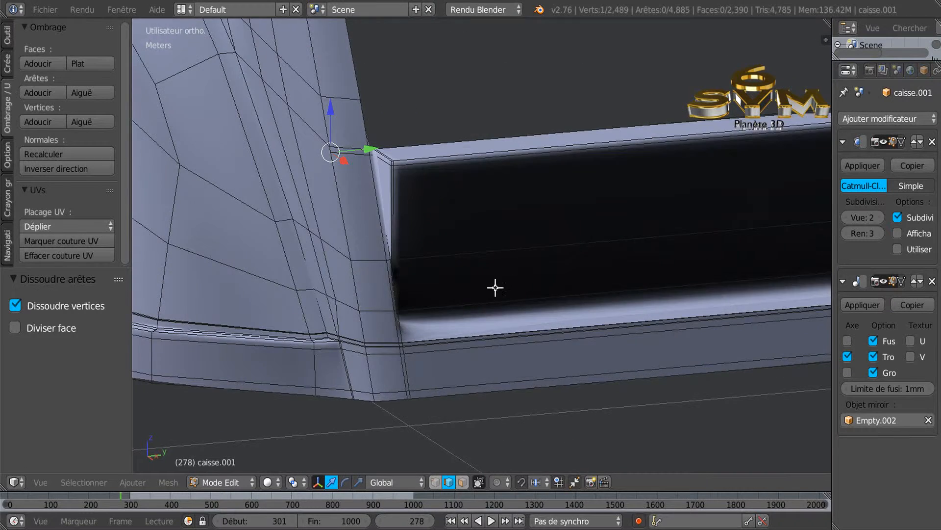
{"action": "middle_click_drag", "start_coordinate": [495, 288], "coordinate": [501, 193], "text": "shift"}
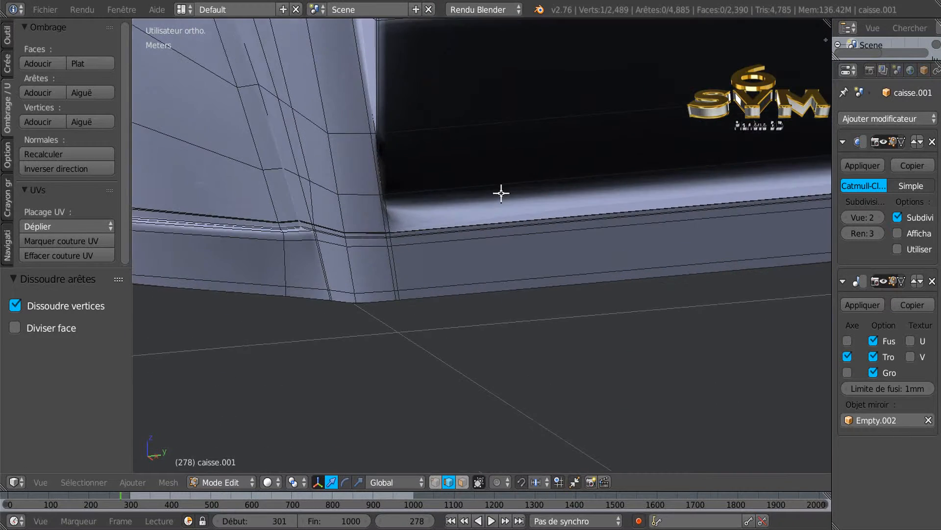
{"action": "scroll", "coordinate": [501, 193], "scroll_direction": "down", "scroll_amount": 1}
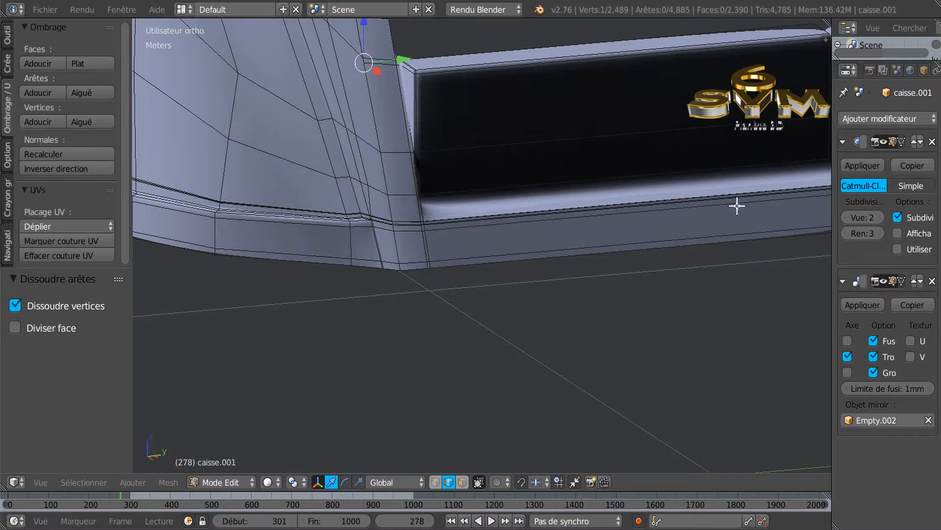
At subdivision view level 2, add a horizontal loop cut low on the skirt's recessed face and slide it down close to the ledge.
{"action": "left_click", "coordinate": [845, 217]}
{"action": "left_click", "coordinate": [845, 217]}
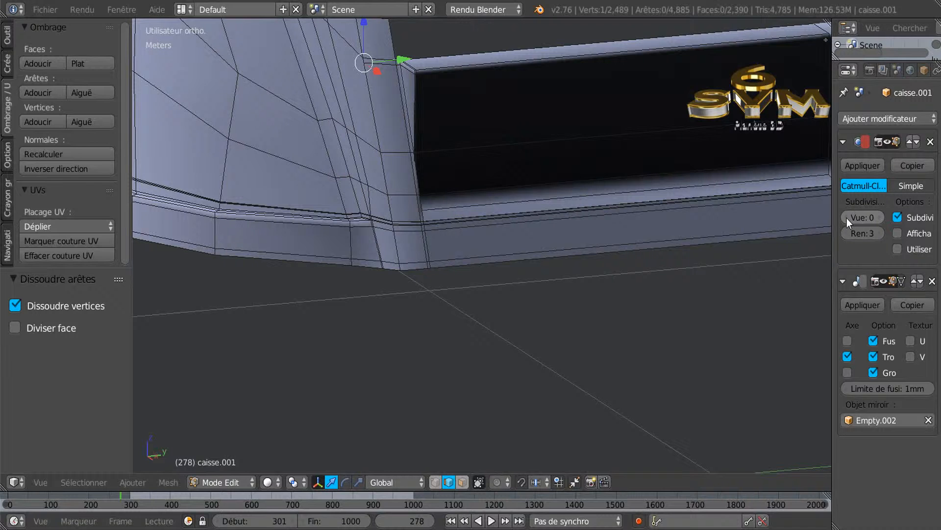
{"action": "middle_click_drag", "start_coordinate": [674, 279], "coordinate": [595, 279]}
{"action": "middle_click_drag", "start_coordinate": [460, 285], "coordinate": [700, 269], "text": "shift"}
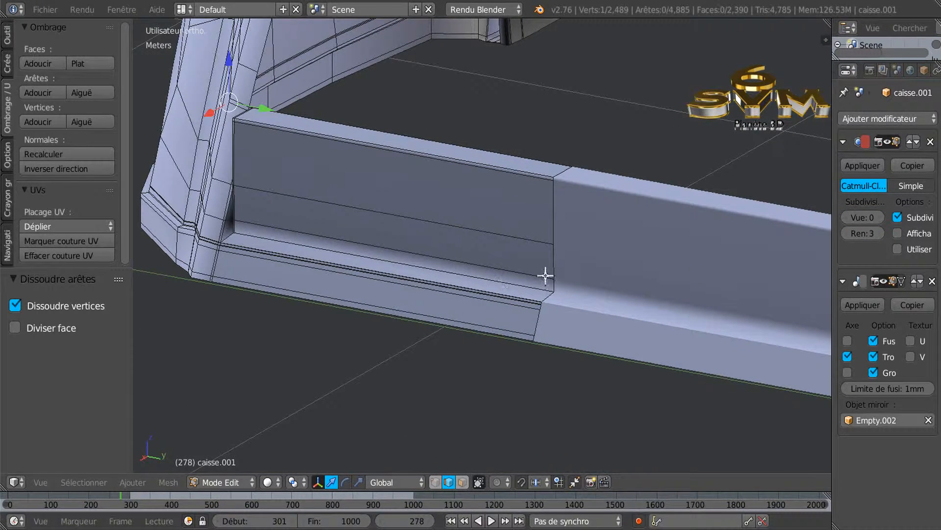
{"action": "left_click", "coordinate": [881, 217]}
{"action": "left_click", "coordinate": [881, 217]}
{"action": "middle_click_drag", "start_coordinate": [630, 301], "coordinate": [626, 304]}
{"action": "scroll", "coordinate": [359, 288], "scroll_direction": "up", "scroll_amount": 3}
{"action": "scroll", "coordinate": [359, 288], "scroll_direction": "down", "scroll_amount": 1}
{"action": "key", "text": "ctrl+r"}
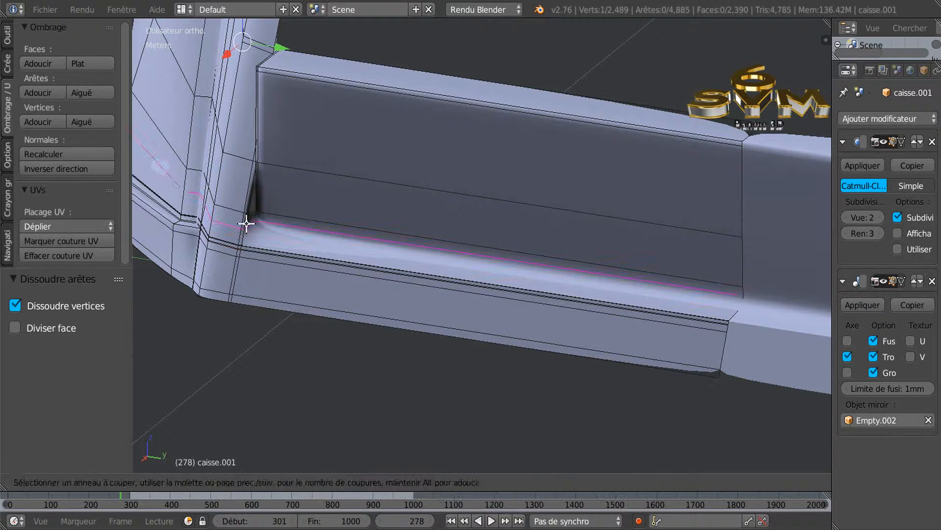
{"action": "left_click", "coordinate": [246, 224]}
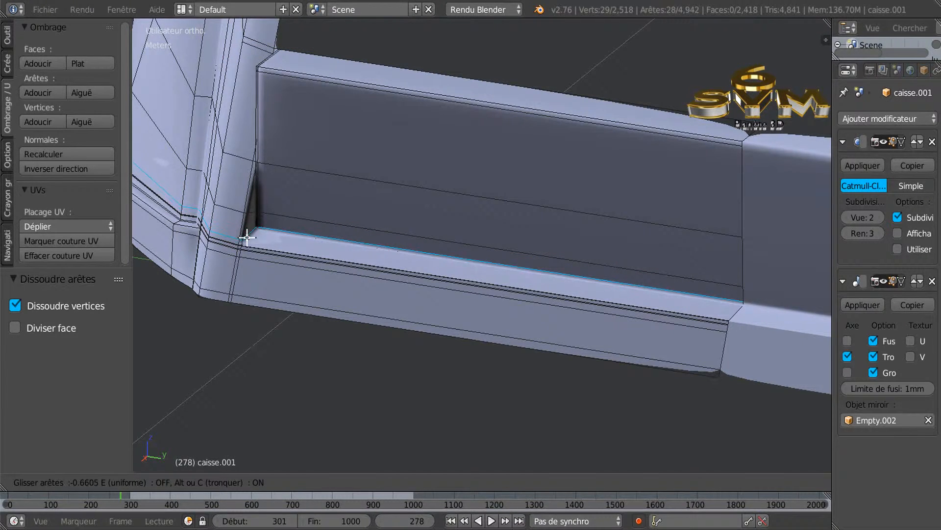
{"action": "left_click", "coordinate": [247, 237]}
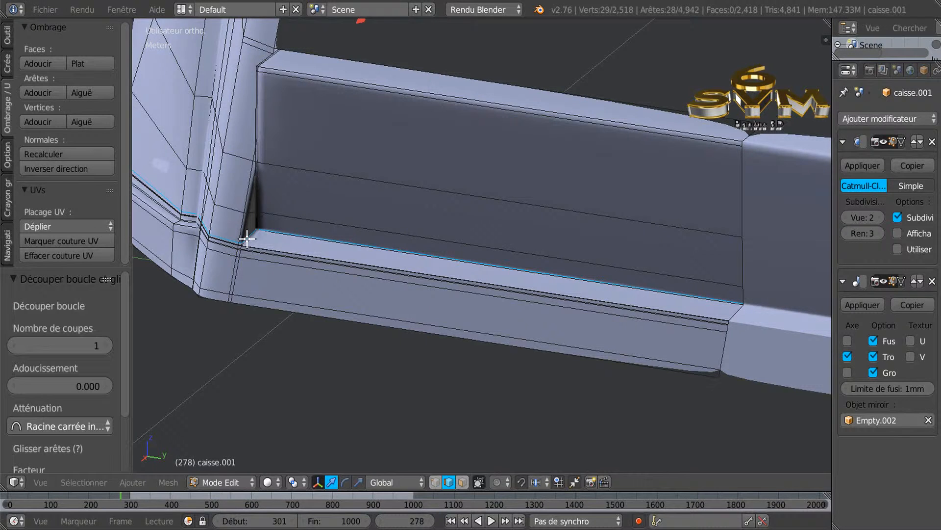
Check the new horizontal loop's path around the pillar's lower corner and set the subdivision view level to 0.
{"action": "middle_click_drag", "start_coordinate": [247, 237], "coordinate": [374, 256], "text": "shift"}
{"action": "middle_click_drag", "start_coordinate": [515, 267], "coordinate": [422, 204], "text": "shift"}
{"action": "middle_click_drag", "start_coordinate": [477, 240], "coordinate": [501, 242]}
{"action": "middle_click_drag", "start_coordinate": [383, 242], "coordinate": [434, 254]}
{"action": "scroll", "coordinate": [436, 252], "scroll_direction": "up", "scroll_amount": 4}
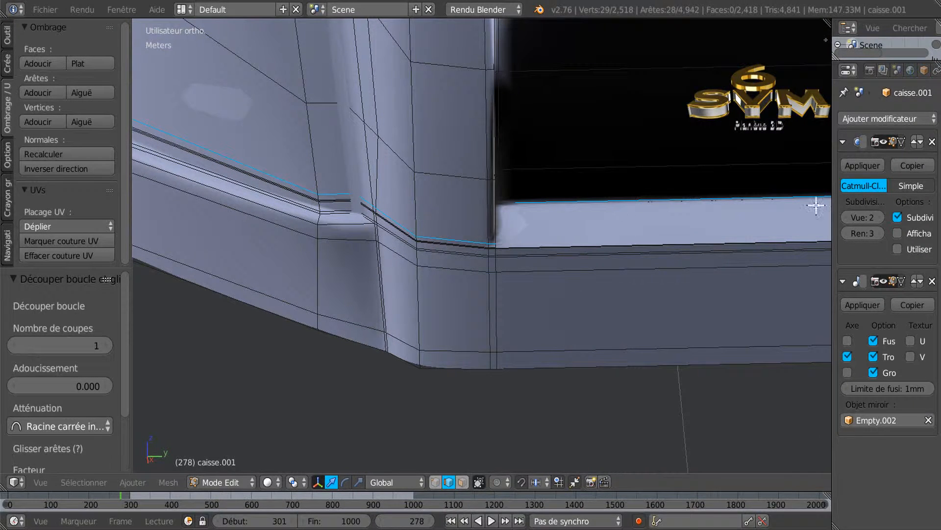
{"action": "left_click", "coordinate": [848, 218]}
{"action": "left_click", "coordinate": [848, 219]}
Deselect the new loop's segments on the skirt and its side face, and dissolve the remaining edges across the pillar and wheel arch.
{"action": "middle_click_drag", "start_coordinate": [424, 295], "coordinate": [607, 263]}
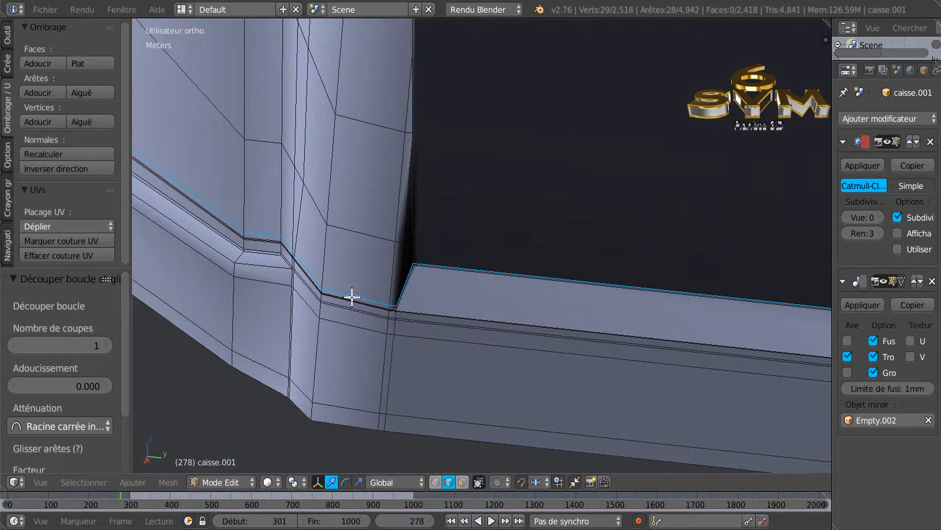
{"action": "middle_click_drag", "start_coordinate": [408, 310], "coordinate": [401, 314]}
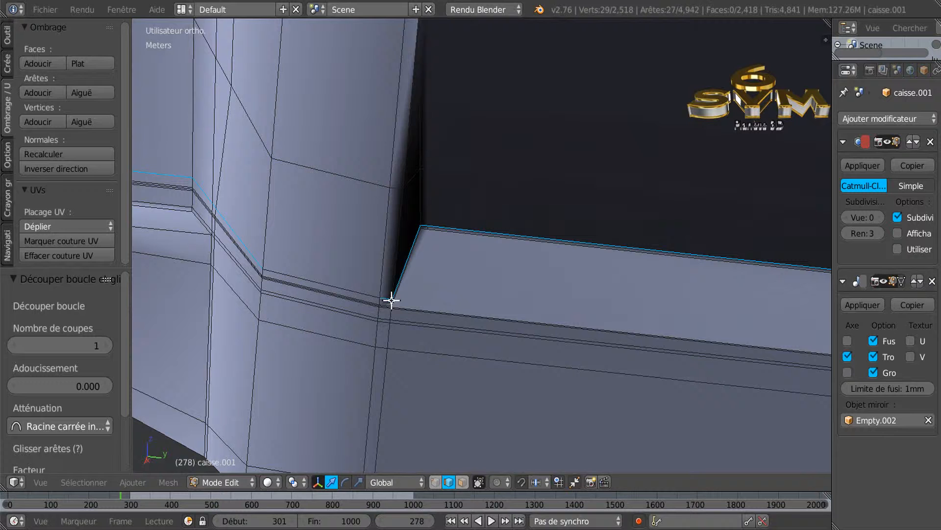
{"action": "right_click", "coordinate": [399, 275], "text": "shift"}
{"action": "right_click", "coordinate": [445, 224], "text": "shift"}
{"action": "right_click", "coordinate": [424, 220], "text": "shift"}
{"action": "scroll", "coordinate": [448, 251], "scroll_direction": "down", "scroll_amount": 5}
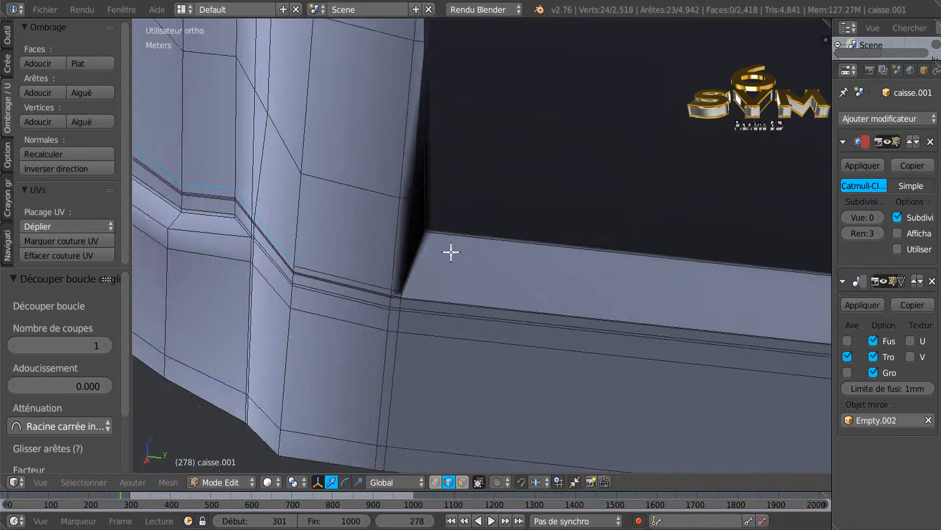
{"action": "middle_click_drag", "start_coordinate": [546, 247], "coordinate": [522, 234], "text": "shift"}
{"action": "scroll", "coordinate": [521, 235], "scroll_direction": "down", "scroll_amount": 4}
{"action": "middle_click_drag", "start_coordinate": [607, 206], "coordinate": [574, 317], "text": "shift"}
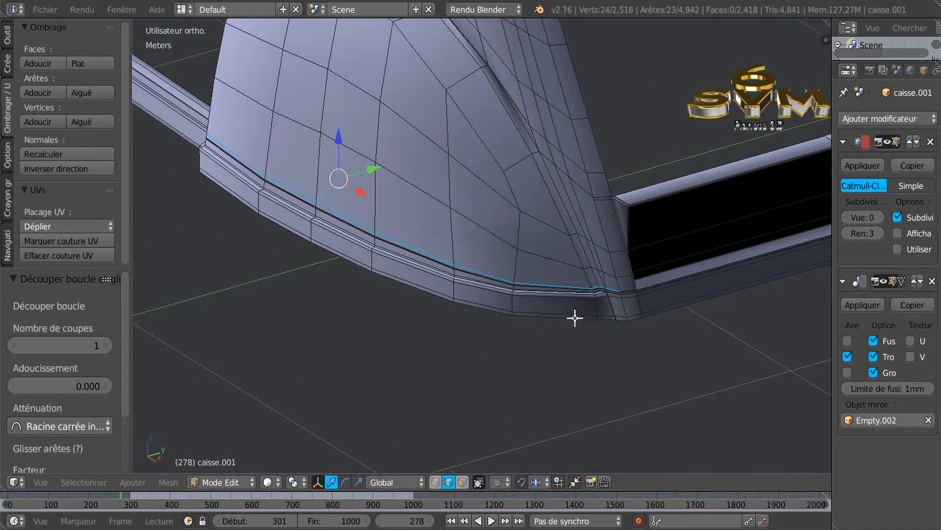
{"action": "key", "text": "z"}
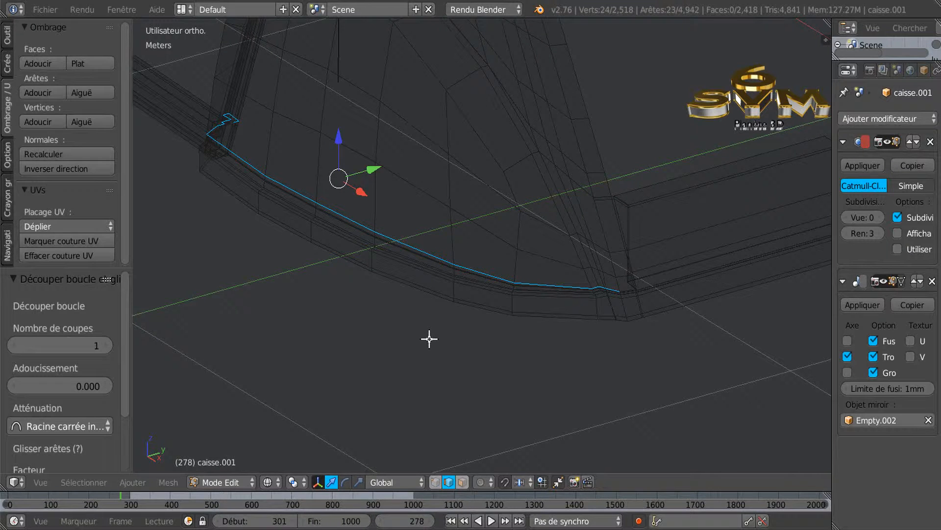
{"action": "key", "text": "x"}
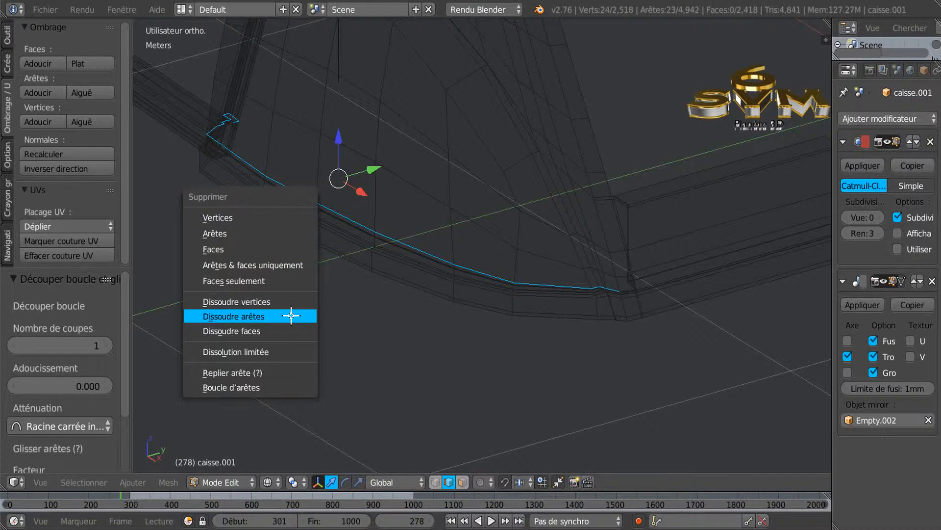
{"action": "left_click", "coordinate": [235, 317]}
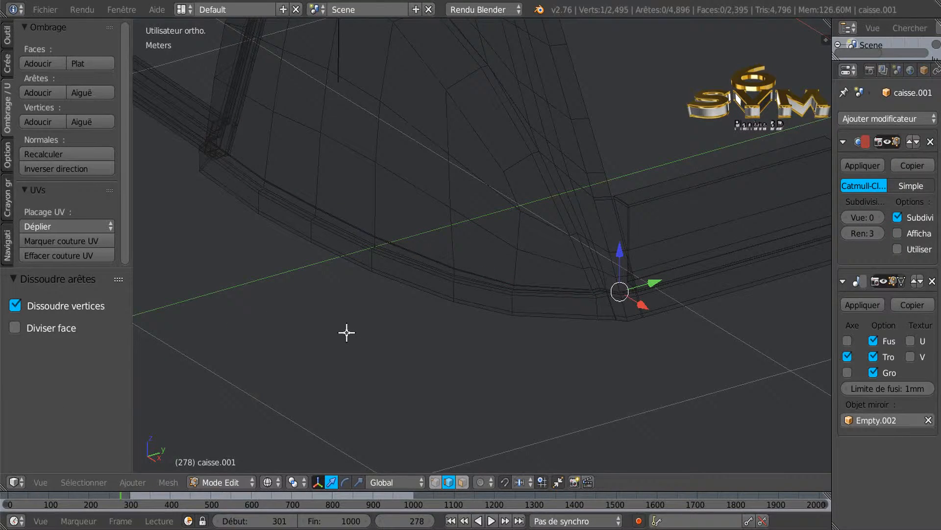
Check the whole body in Object Mode, return to solid shading in Edit Mode, and examine the edges where the skirt meets the pillar.
{"action": "key", "text": "Tab"}
{"action": "mouse_move", "coordinate": [452, 338]}
{"action": "middle_mouse_down"}
{"action": "mouse_move", "coordinate": [395, 349]}
{"action": "mouse_move", "coordinate": [414, 349]}
{"action": "middle_mouse_up"}
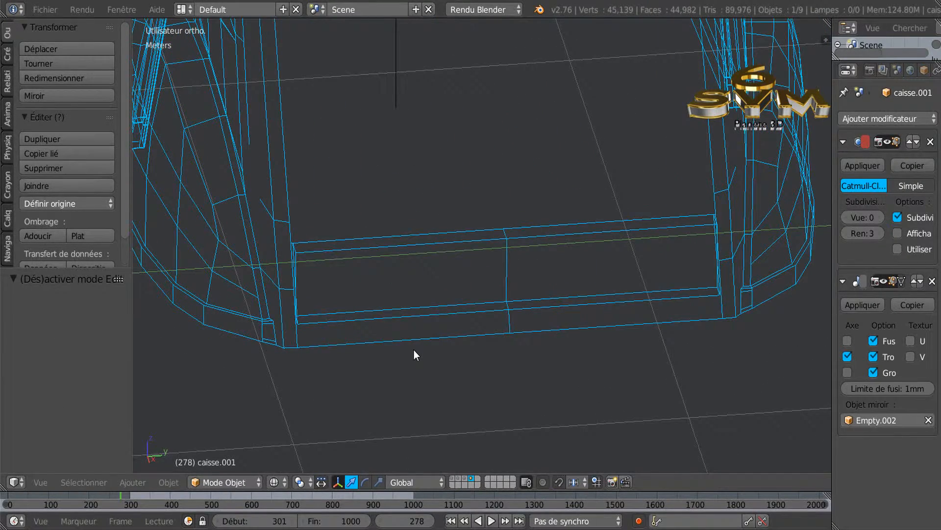
{"action": "key", "text": "Tab"}
{"action": "key", "text": "z"}
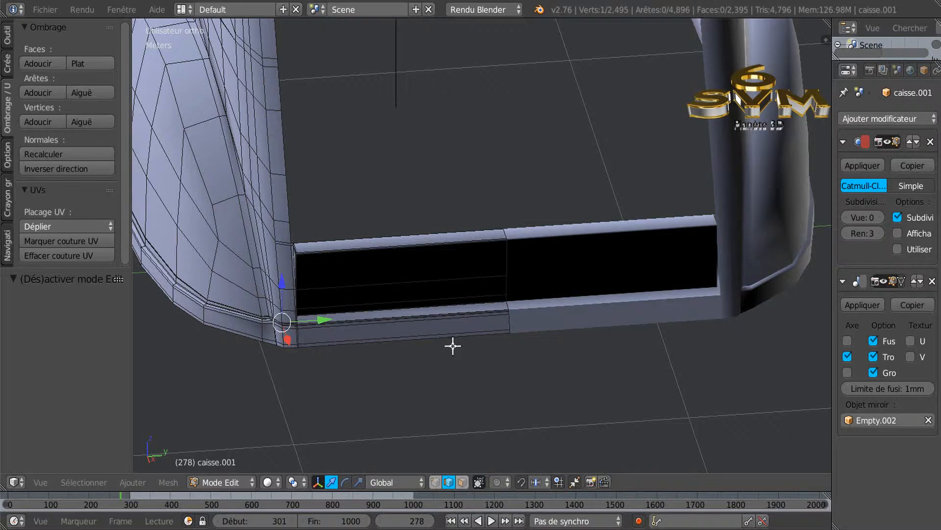
{"action": "scroll", "coordinate": [452, 342], "scroll_direction": "up", "scroll_amount": 4}
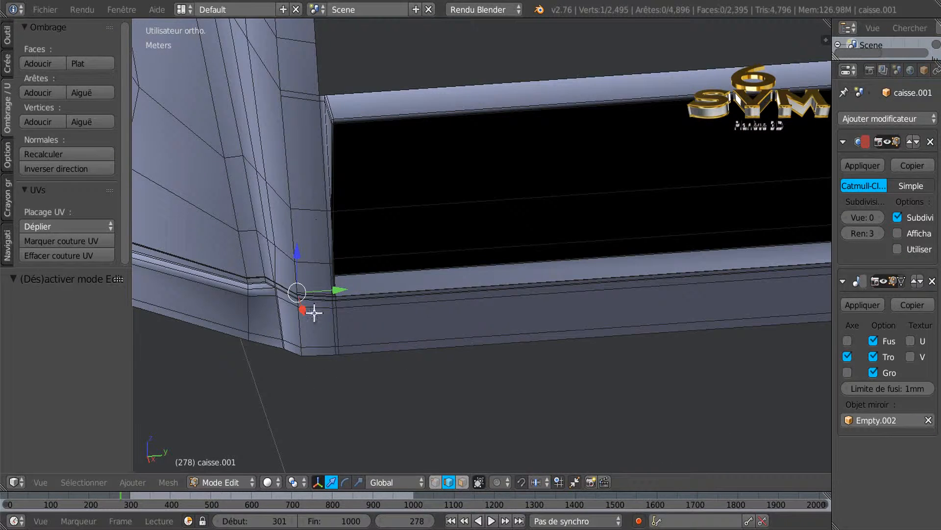
{"action": "scroll", "coordinate": [332, 252], "scroll_direction": "down", "scroll_amount": 3}
{"action": "scroll", "coordinate": [384, 300], "scroll_direction": "up", "scroll_amount": 2}
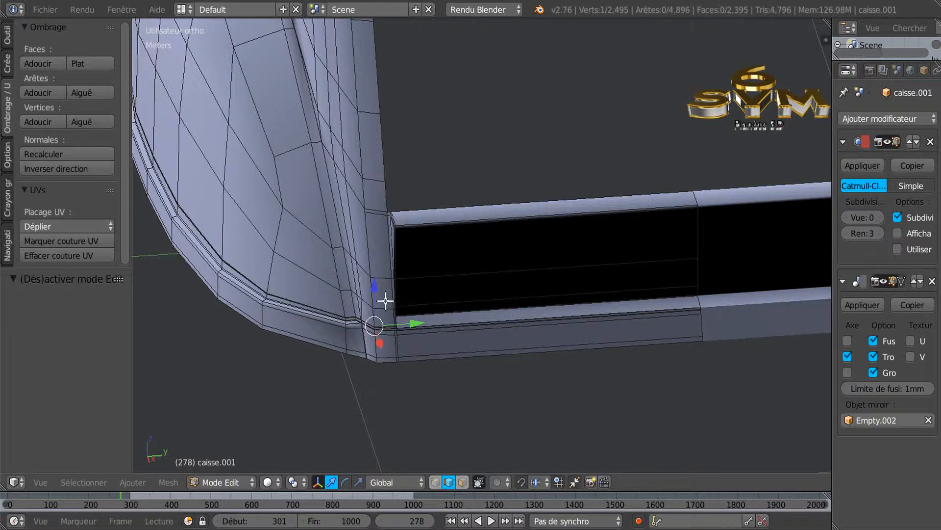
{"action": "scroll", "coordinate": [375, 278], "scroll_direction": "up", "scroll_amount": 1}
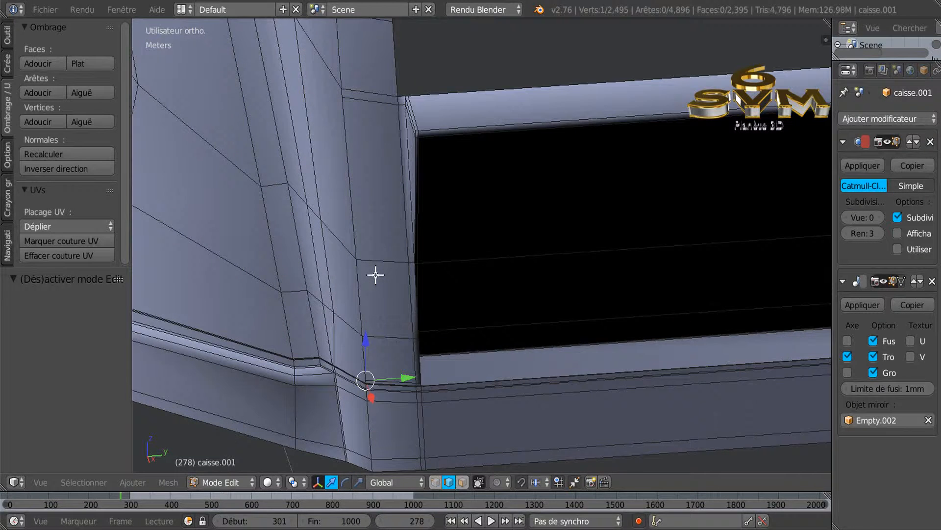
{"action": "scroll", "coordinate": [375, 275], "scroll_direction": "down", "scroll_amount": 1}
{"action": "scroll", "coordinate": [409, 263], "scroll_direction": "up", "scroll_amount": 2}
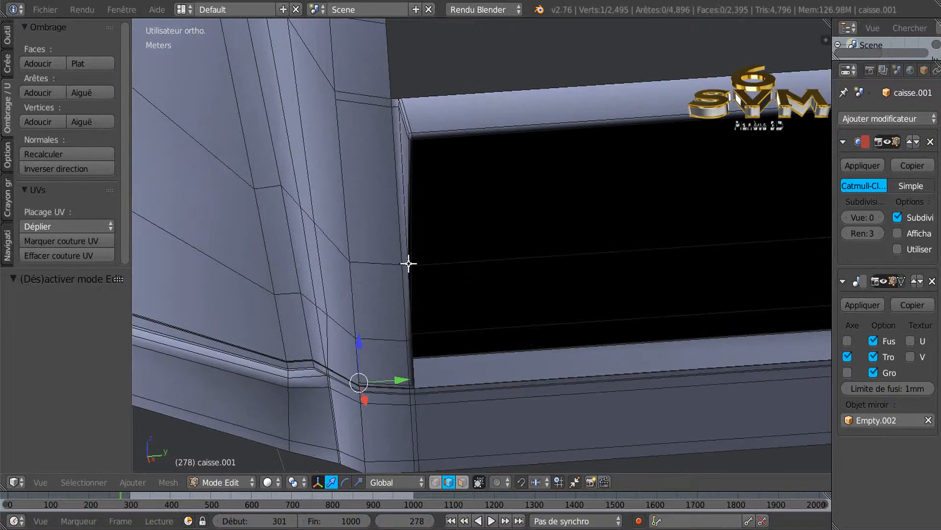
{"action": "middle_click_drag", "start_coordinate": [412, 275], "coordinate": [362, 204], "text": "shift"}
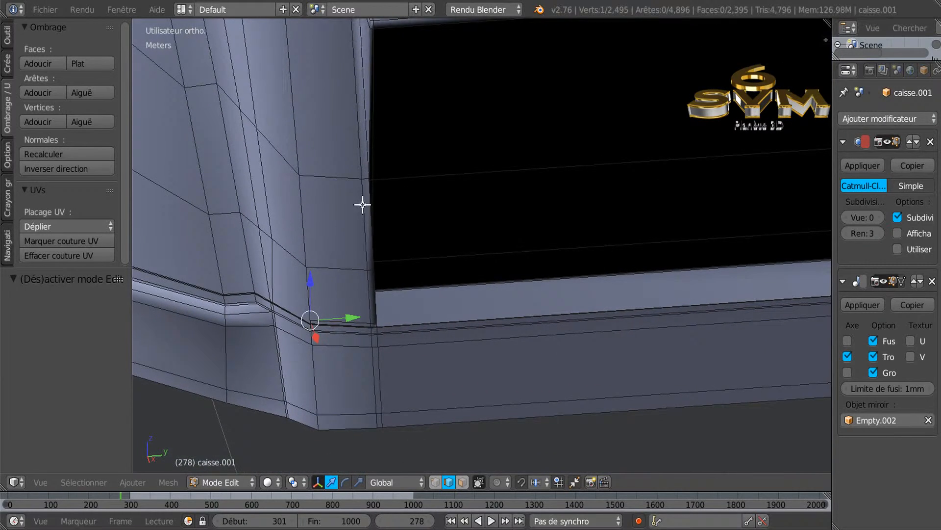
{"action": "scroll", "coordinate": [363, 205], "scroll_direction": "down", "scroll_amount": 2}
{"action": "middle_click_drag", "start_coordinate": [356, 240], "coordinate": [346, 220]}
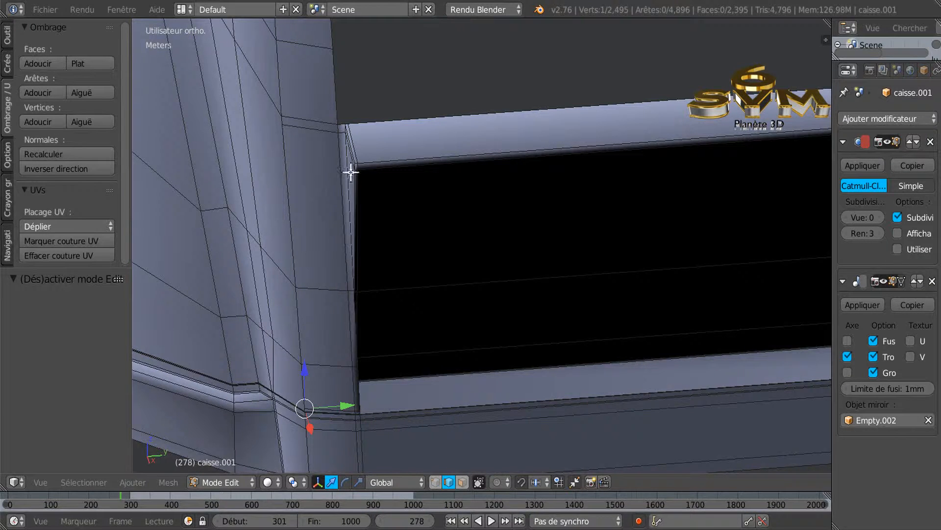
Add a vertical loop cut along the pillar beside the skirt, slide it close to the skirt's side edge, and check its upper end.
{"action": "key", "text": "ctrl+r"}
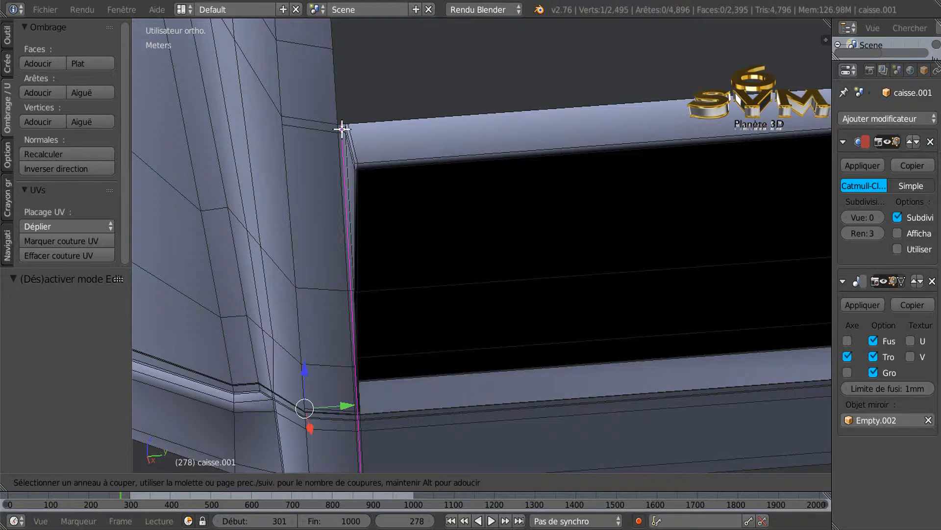
{"action": "left_click", "coordinate": [342, 129]}
{"action": "left_click", "coordinate": [344, 128]}
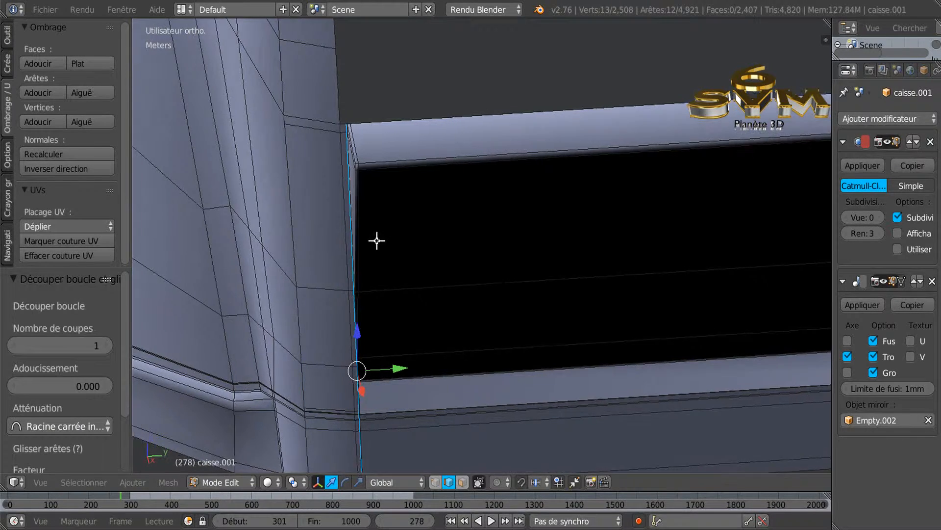
{"action": "middle_click_drag", "start_coordinate": [377, 241], "coordinate": [369, 233]}
{"action": "middle_click_drag", "start_coordinate": [411, 285], "coordinate": [397, 208]}
{"action": "scroll", "coordinate": [374, 112], "scroll_direction": "up", "scroll_amount": 5}
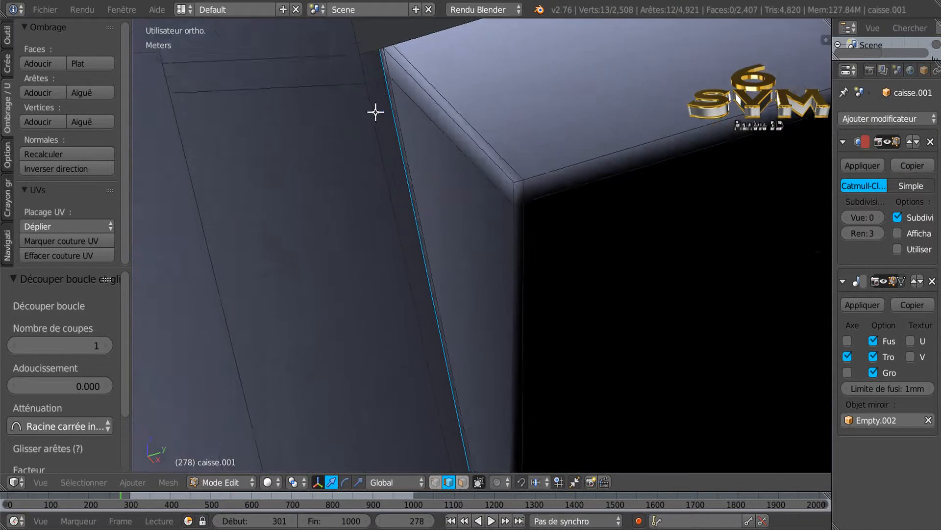
{"action": "scroll", "coordinate": [447, 322], "scroll_direction": "down", "scroll_amount": 5}
{"action": "middle_click_drag", "start_coordinate": [509, 334], "coordinate": [446, 202], "text": "shift"}
{"action": "scroll", "coordinate": [446, 202], "scroll_direction": "down", "scroll_amount": 3}
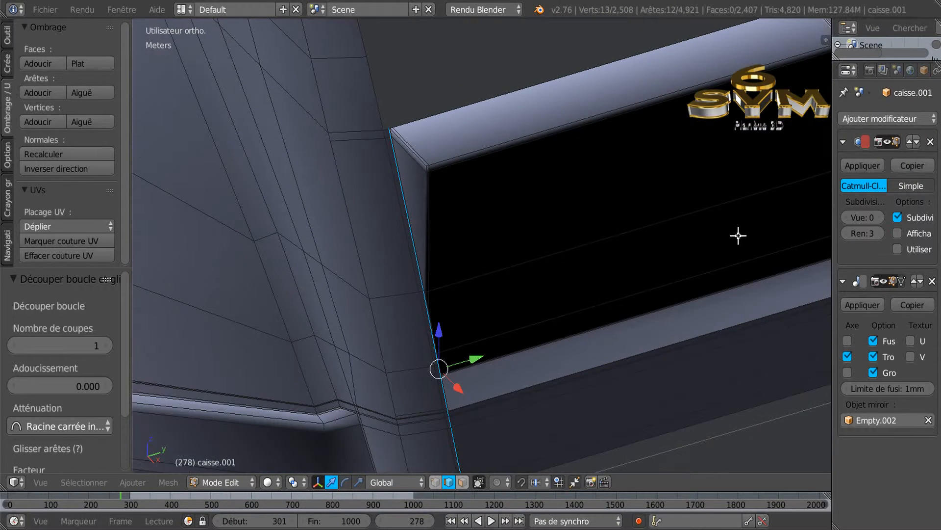
Set the subdivision view level to 2 and examine how the vertical loop shapes the junction between skirt and pillar.
{"action": "left_click", "coordinate": [881, 217]}
{"action": "left_click", "coordinate": [880, 216]}
{"action": "scroll", "coordinate": [574, 278], "scroll_direction": "down", "scroll_amount": 1}
{"action": "middle_click_drag", "start_coordinate": [525, 273], "coordinate": [476, 264]}
{"action": "middle_click_drag", "start_coordinate": [520, 296], "coordinate": [559, 257]}
{"action": "scroll", "coordinate": [476, 238], "scroll_direction": "up", "scroll_amount": 2}
{"action": "scroll", "coordinate": [474, 242], "scroll_direction": "down", "scroll_amount": 1}
{"action": "middle_click_drag", "start_coordinate": [481, 256], "coordinate": [422, 214]}
{"action": "scroll", "coordinate": [501, 241], "scroll_direction": "down", "scroll_amount": 3}
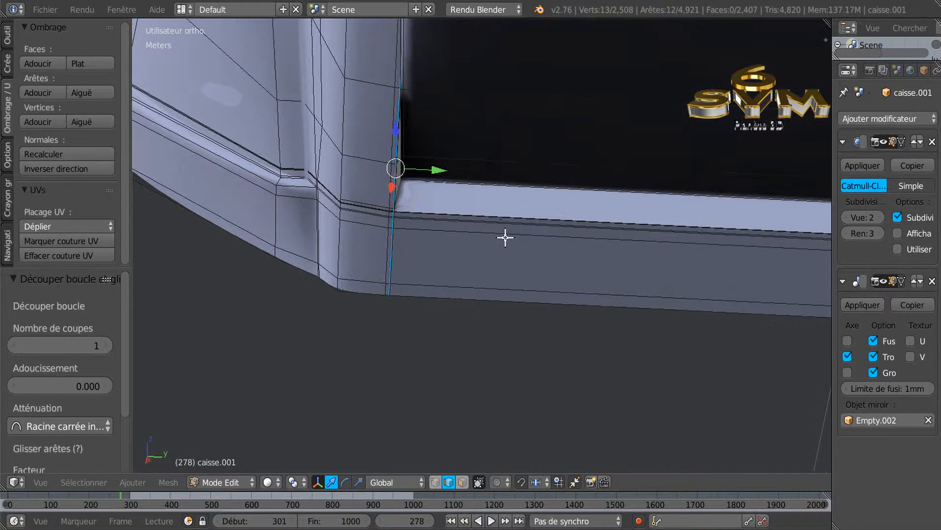
Try a short vertical loop cut across the lower band under the skirt's ledge, and undo it.
{"action": "key", "text": "ctrl+r"}
{"action": "left_click", "coordinate": [482, 225]}
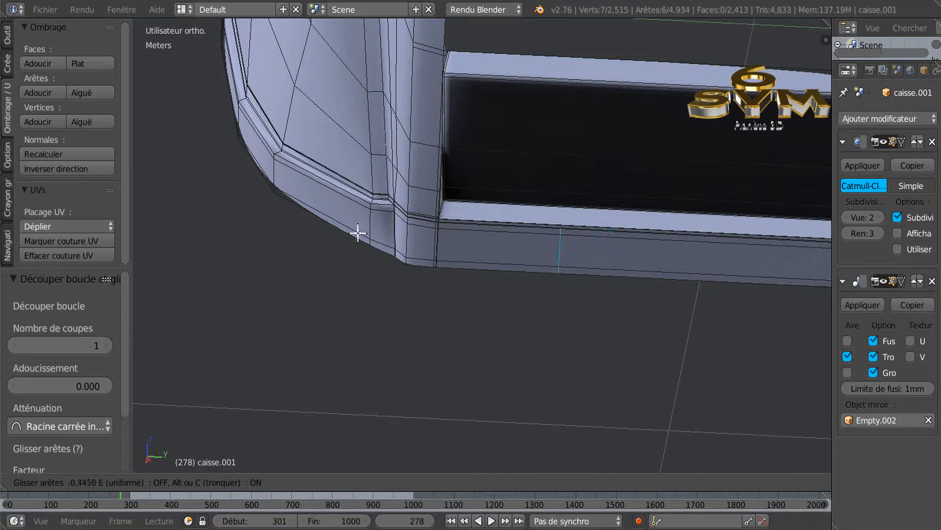
{"action": "left_click", "coordinate": [271, 238]}
{"action": "middle_click_drag", "start_coordinate": [435, 252], "coordinate": [407, 273]}
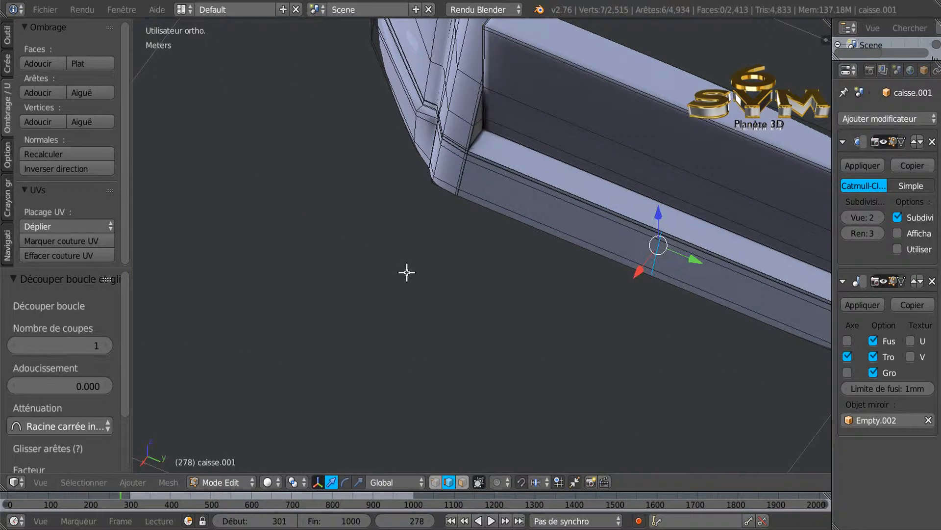
{"action": "key", "text": "ctrl+z"}
Try a loop cut around the skirt's side and top faces, slid close to the recessed face's edge, inspect the corner, and undo it.
{"action": "scroll", "coordinate": [459, 250], "scroll_direction": "up", "scroll_amount": 3}
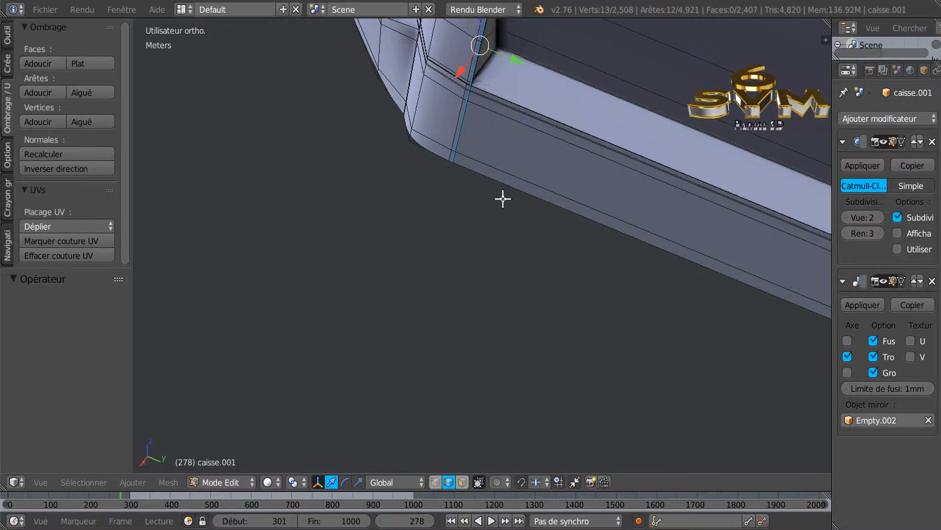
{"action": "middle_click_drag", "start_coordinate": [502, 198], "coordinate": [503, 356], "text": "shift"}
{"action": "scroll", "coordinate": [495, 288], "scroll_direction": "up", "scroll_amount": 3}
{"action": "scroll", "coordinate": [515, 198], "scroll_direction": "down", "scroll_amount": 3}
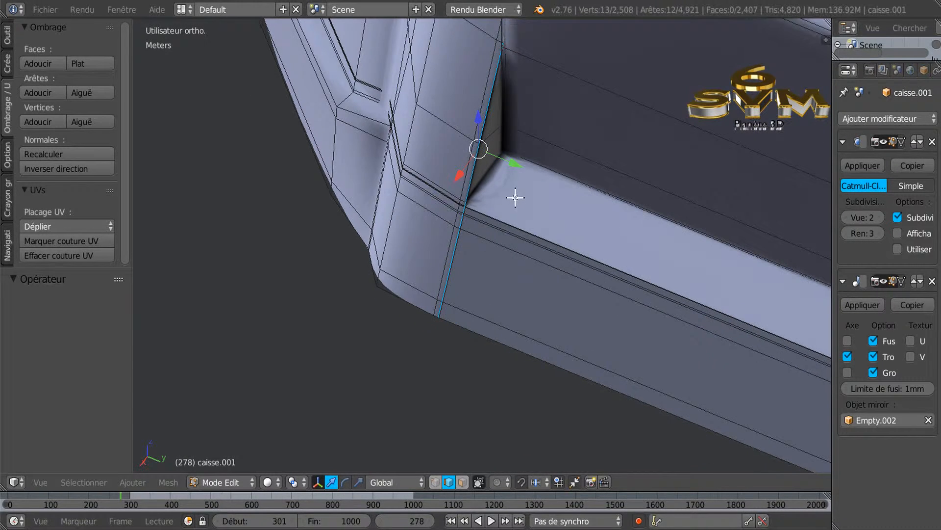
{"action": "key", "text": "ctrl+r"}
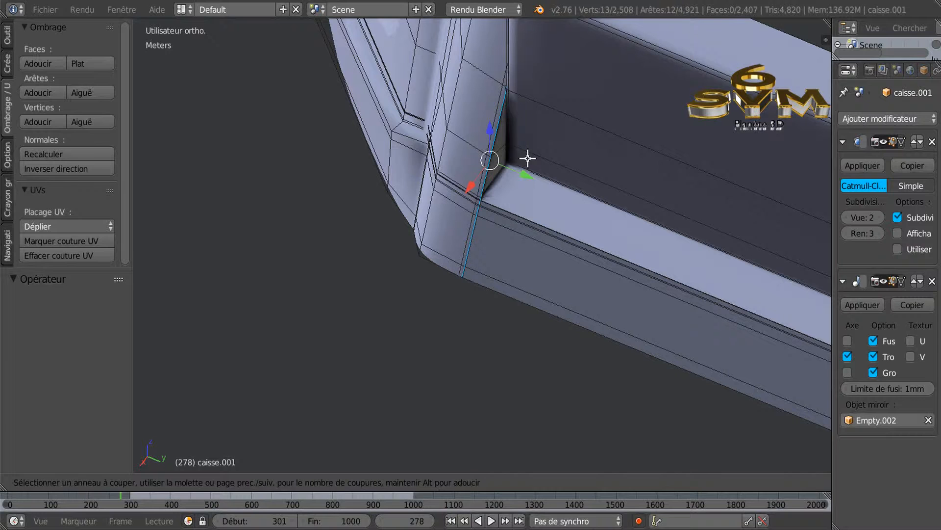
{"action": "left_click", "coordinate": [496, 172]}
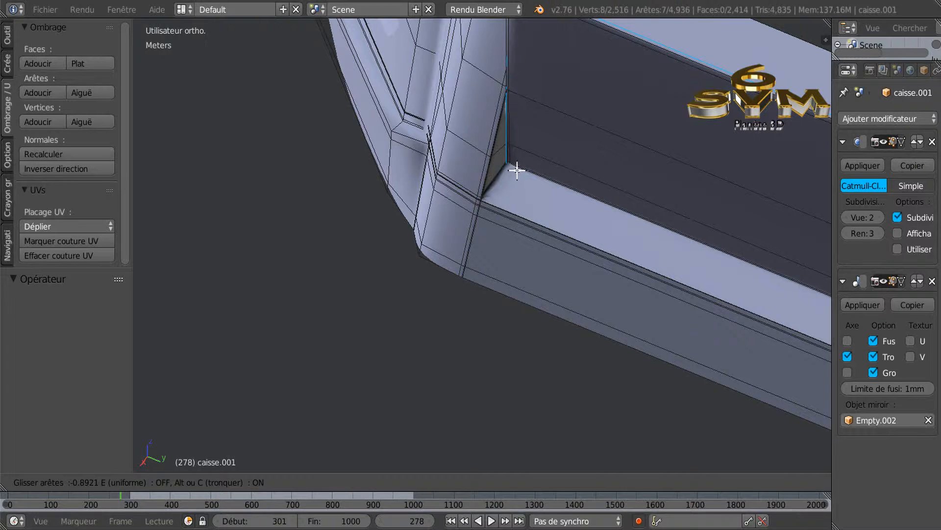
{"action": "left_click", "coordinate": [517, 170]}
{"action": "middle_click_drag", "start_coordinate": [551, 173], "coordinate": [742, 154]}
{"action": "scroll", "coordinate": [648, 141], "scroll_direction": "up", "scroll_amount": 3}
{"action": "middle_click_drag", "start_coordinate": [641, 139], "coordinate": [565, 246]}
{"action": "scroll", "coordinate": [559, 172], "scroll_direction": "down", "scroll_amount": 3}
{"action": "middle_click_drag", "start_coordinate": [563, 199], "coordinate": [565, 222]}
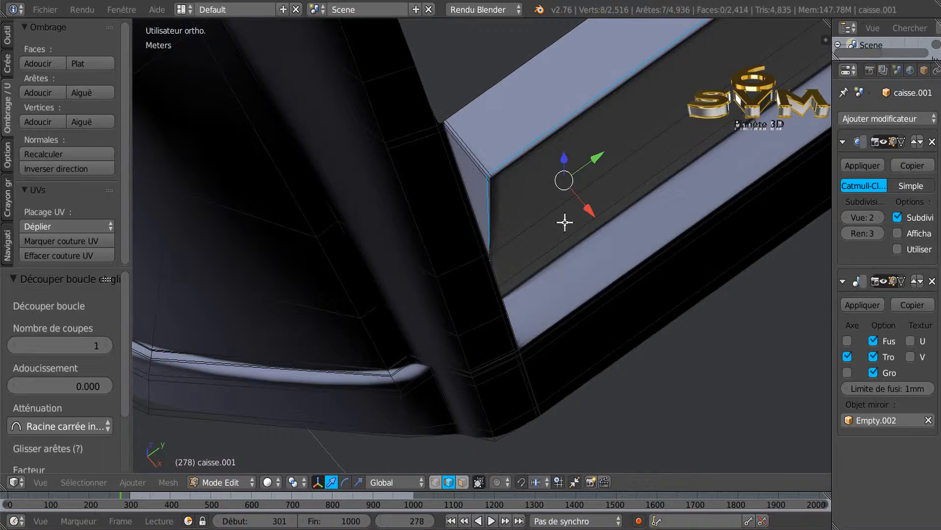
{"action": "key", "text": "ctrl+z"}
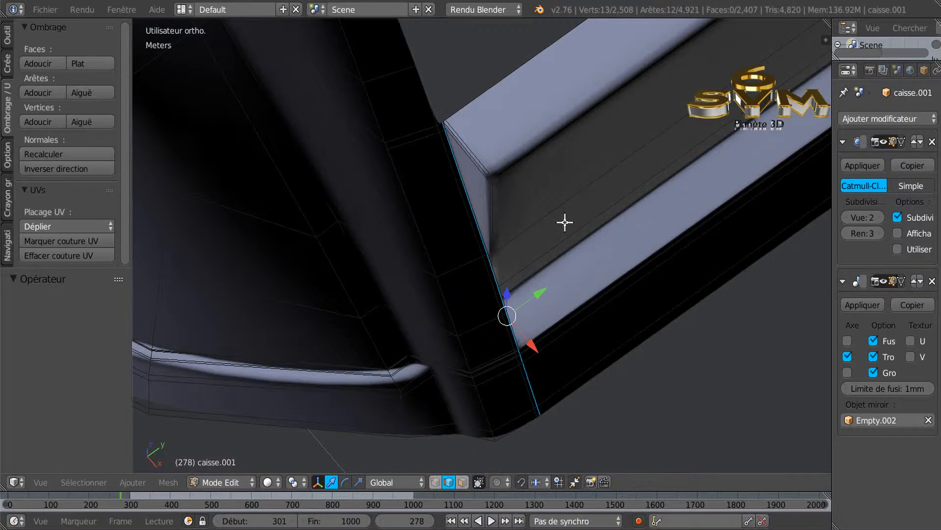
{"action": "middle_click_drag", "start_coordinate": [565, 223], "coordinate": [521, 243]}
{"action": "middle_click_drag", "start_coordinate": [530, 303], "coordinate": [530, 283]}
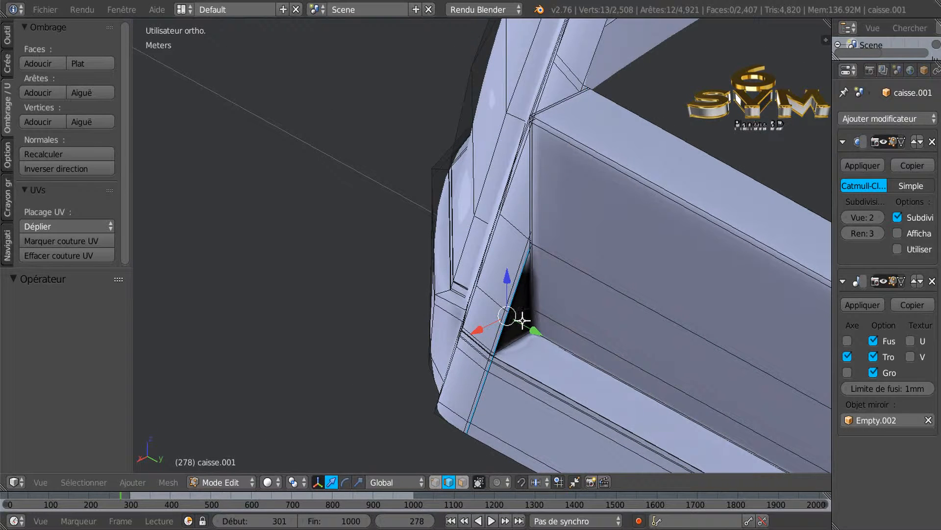
Add a loop cut around the skirt's side and top faces, slid by about -0.97 close to the recessed face's edge, and check the corner.
{"action": "scroll", "coordinate": [523, 318], "scroll_direction": "up", "scroll_amount": 2}
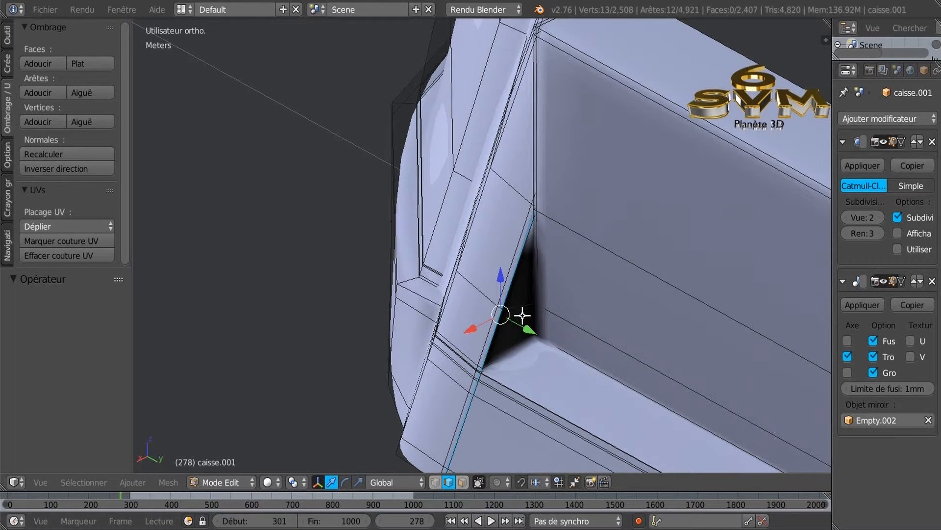
{"action": "key", "text": "ctrl+r"}
{"action": "left_click", "coordinate": [522, 316]}
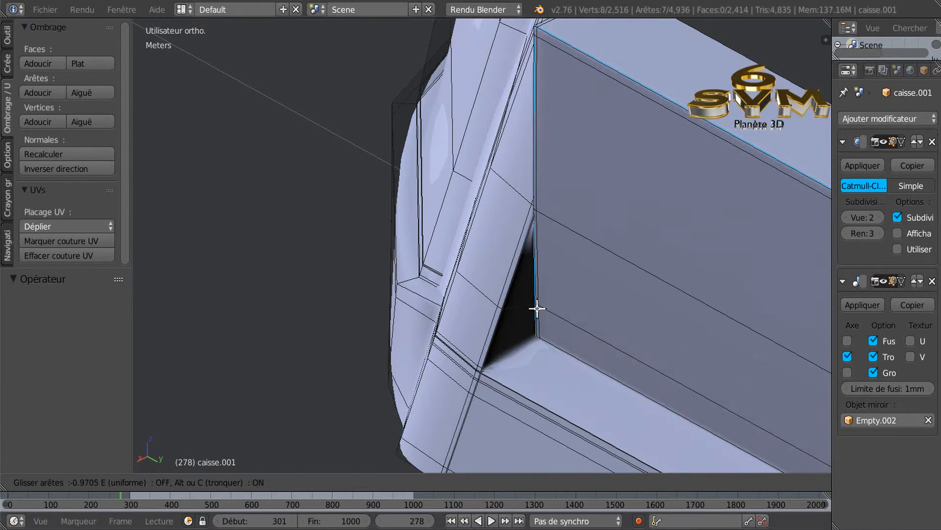
{"action": "left_click", "coordinate": [537, 308]}
{"action": "scroll", "coordinate": [537, 310], "scroll_direction": "down", "scroll_amount": 3}
{"action": "middle_click_drag", "start_coordinate": [537, 311], "coordinate": [663, 214]}
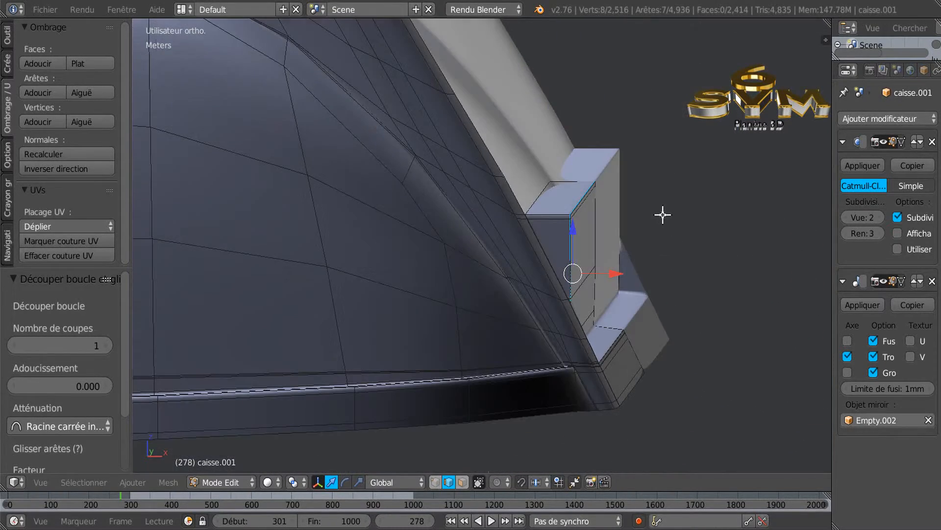
{"action": "middle_click_drag", "start_coordinate": [641, 255], "coordinate": [577, 269]}
Leave Edit Mode and examine the smoothed skirt and its junction with the pillar from several angles.
{"action": "key", "text": "Tab"}
{"action": "middle_click_drag", "start_coordinate": [496, 280], "coordinate": [501, 236]}
{"action": "middle_click_drag", "start_coordinate": [465, 269], "coordinate": [619, 367]}
{"action": "middle_click_drag", "start_coordinate": [281, 175], "coordinate": [327, 363]}
{"action": "middle_click_drag", "start_coordinate": [299, 327], "coordinate": [581, 363]}
{"action": "scroll", "coordinate": [449, 307], "scroll_direction": "down", "scroll_amount": 3}
{"action": "scroll", "coordinate": [580, 363], "scroll_direction": "up", "scroll_amount": 8}
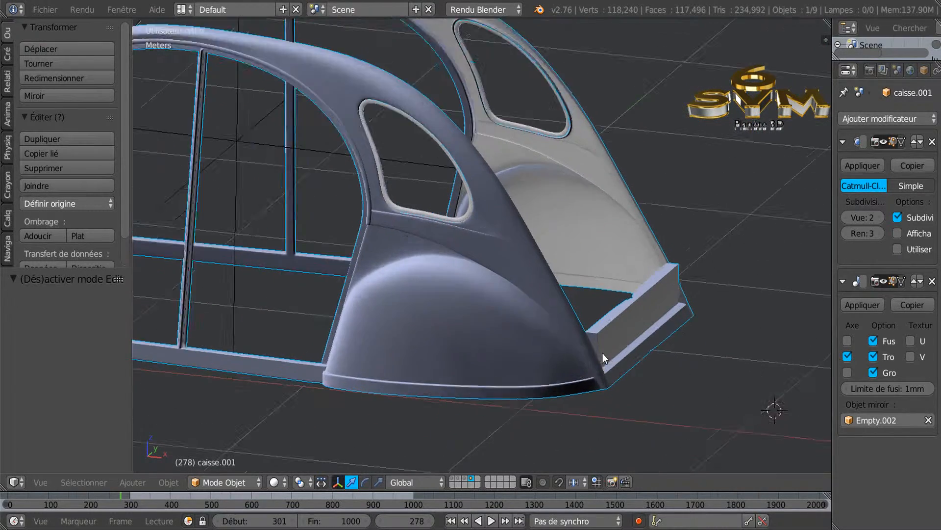
{"action": "scroll", "coordinate": [593, 331], "scroll_direction": "down", "scroll_amount": 6}
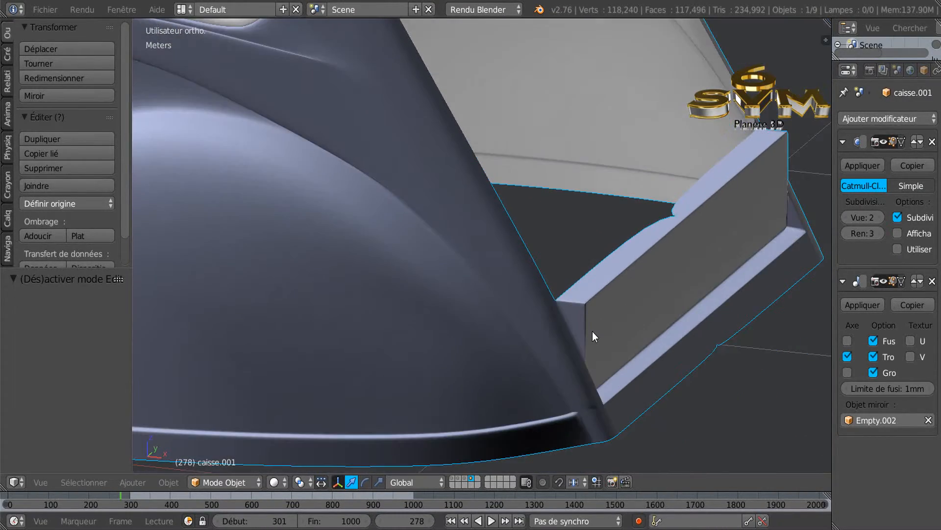
{"action": "middle_click_drag", "start_coordinate": [592, 331], "coordinate": [616, 301]}
{"action": "scroll", "coordinate": [563, 277], "scroll_direction": "down", "scroll_amount": 4}
Check the new loop around the skirt in wireframe within Edit Mode, and return to Object Mode with solid shading.
{"action": "key", "text": "Tab"}
{"action": "scroll", "coordinate": [620, 303], "scroll_direction": "up", "scroll_amount": 4}
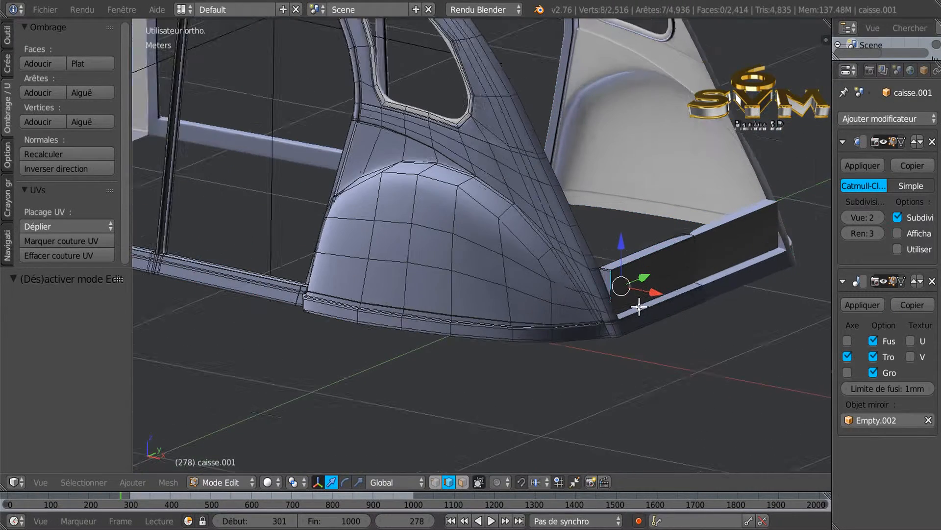
{"action": "key", "text": "z"}
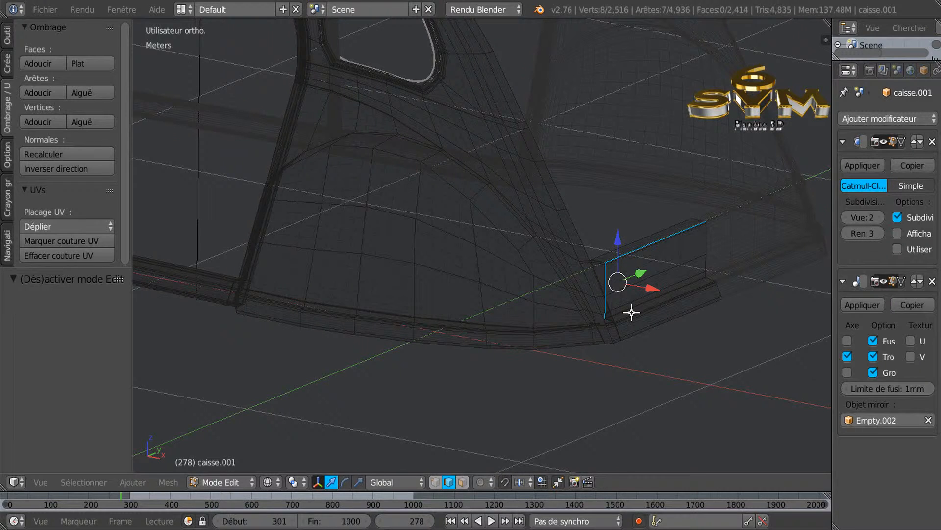
{"action": "key", "text": "Tab"}
{"action": "key", "text": "z"}
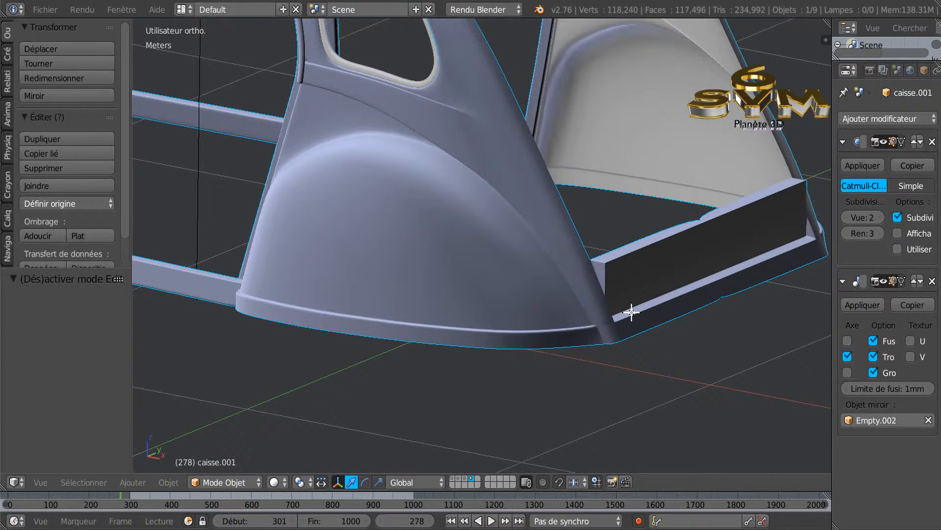
Set the viewport shading to Material (Matériau) and inspect the skirt's ledge and far corner up close.
{"action": "left_click", "coordinate": [273, 482]}
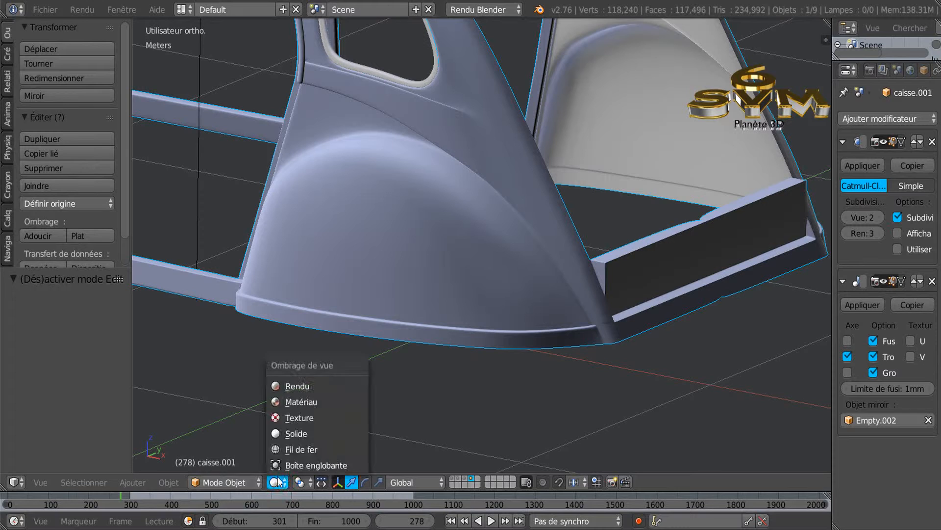
{"action": "left_click", "coordinate": [290, 401]}
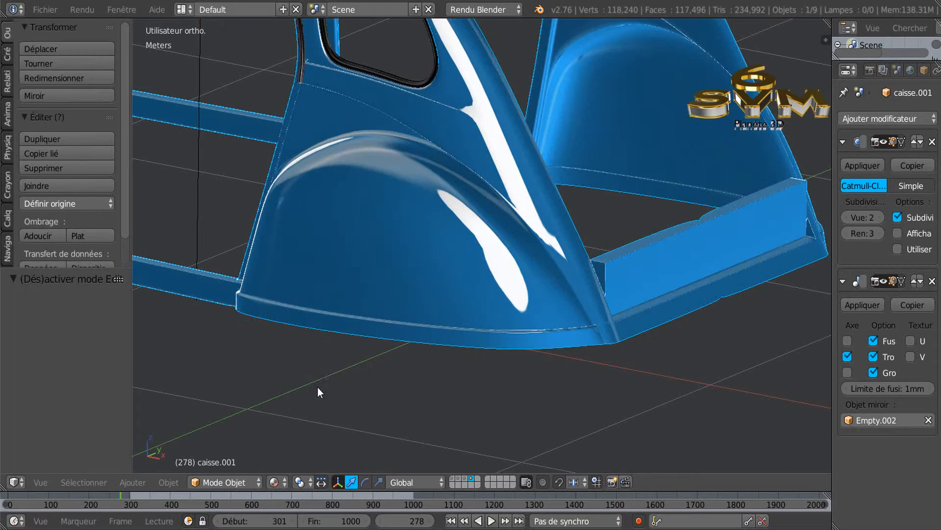
{"action": "middle_click_drag", "start_coordinate": [470, 352], "coordinate": [575, 361]}
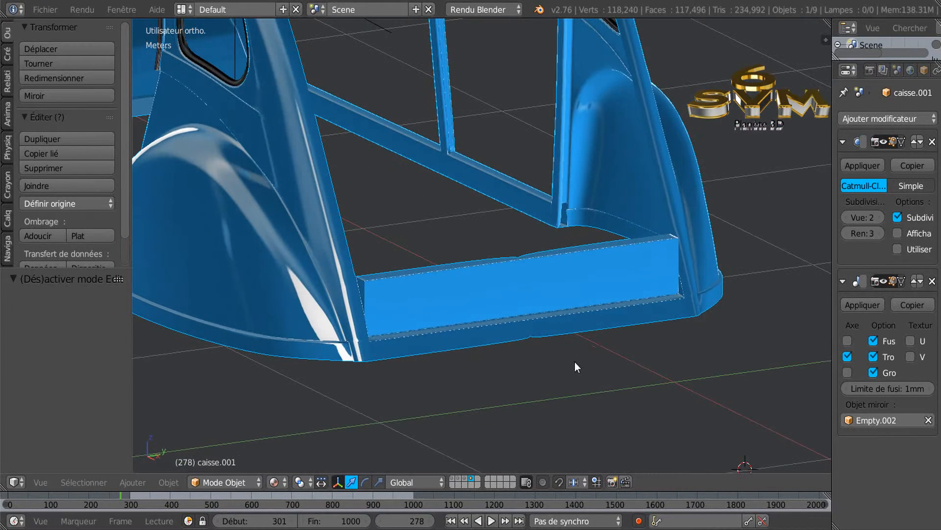
{"action": "scroll", "coordinate": [686, 331], "scroll_direction": "up", "scroll_amount": 6}
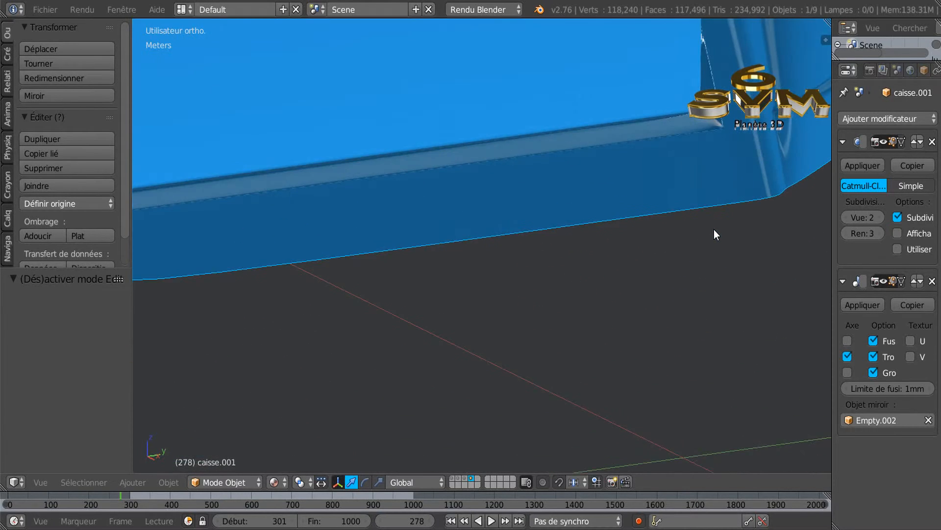
{"action": "middle_click_drag", "start_coordinate": [714, 229], "coordinate": [643, 378]}
{"action": "middle_click_drag", "start_coordinate": [417, 314], "coordinate": [635, 306], "text": "ctrl"}
Examine the reflections on the skirt's near corner where it meets the rear pillar and wing.
{"action": "scroll", "coordinate": [635, 306], "scroll_direction": "down", "scroll_amount": 4}
{"action": "scroll", "coordinate": [635, 306], "scroll_direction": "down", "scroll_amount": 3}
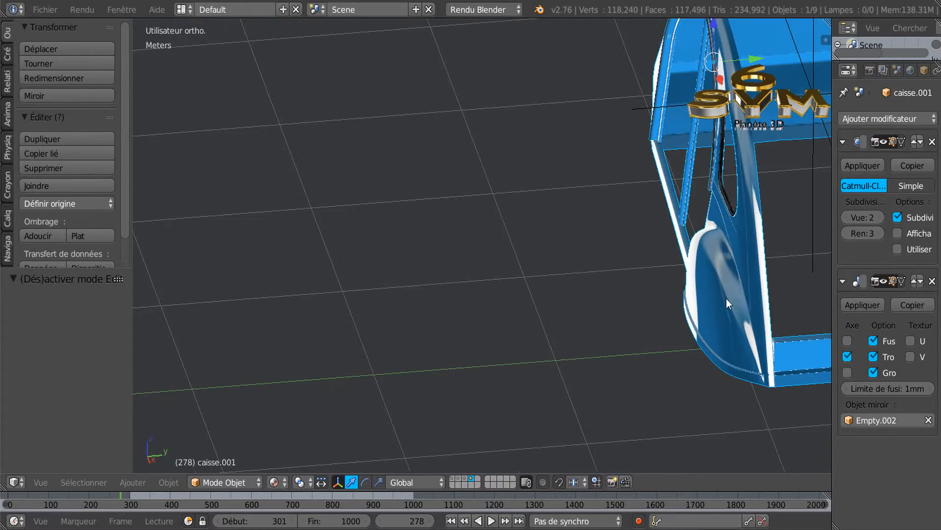
{"action": "middle_click_drag", "start_coordinate": [725, 298], "coordinate": [345, 251], "text": "shift"}
{"action": "scroll", "coordinate": [349, 251], "scroll_direction": "down", "scroll_amount": 1}
{"action": "middle_click_drag", "start_coordinate": [446, 263], "coordinate": [581, 248]}
{"action": "scroll", "coordinate": [656, 168], "scroll_direction": "up", "scroll_amount": 9}
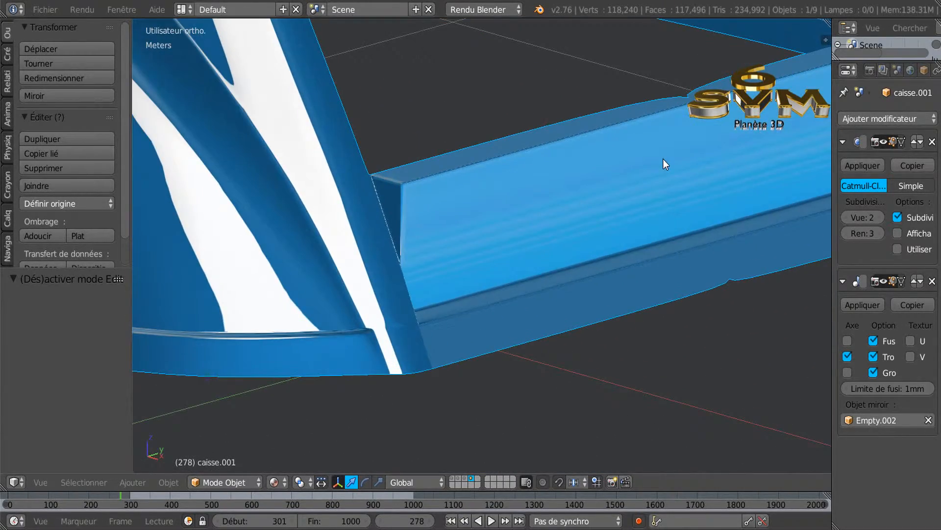
{"action": "scroll", "coordinate": [662, 159], "scroll_direction": "down", "scroll_amount": 2}
{"action": "scroll", "coordinate": [588, 255], "scroll_direction": "down", "scroll_amount": 6}
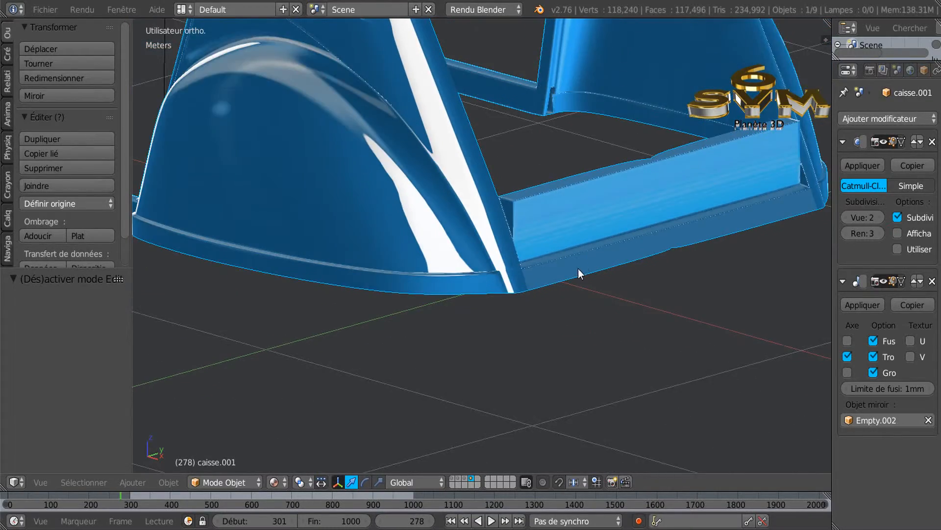
Examine the whole car body in Material shading from the front, sides, above and rear, including the door arches and roof rails.
{"action": "middle_click_drag", "start_coordinate": [551, 284], "coordinate": [531, 375]}
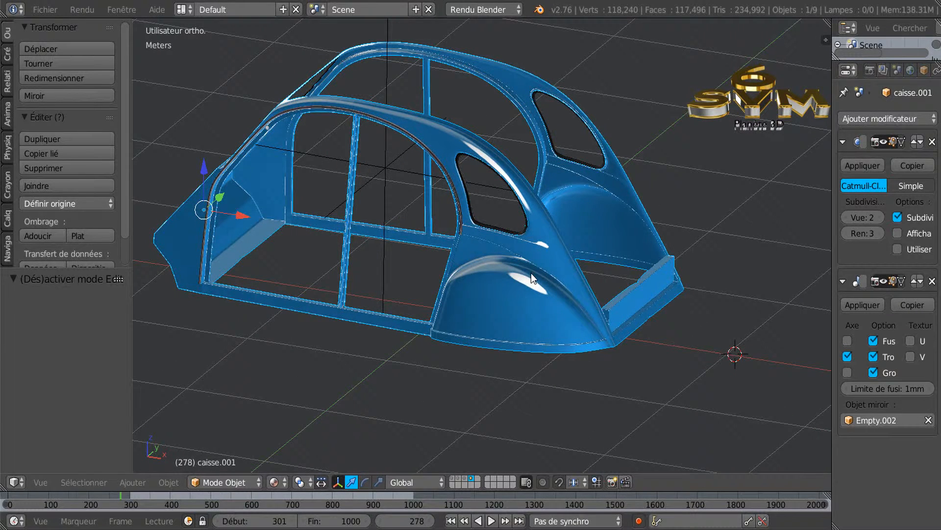
{"action": "middle_click_drag", "start_coordinate": [535, 263], "coordinate": [616, 296]}
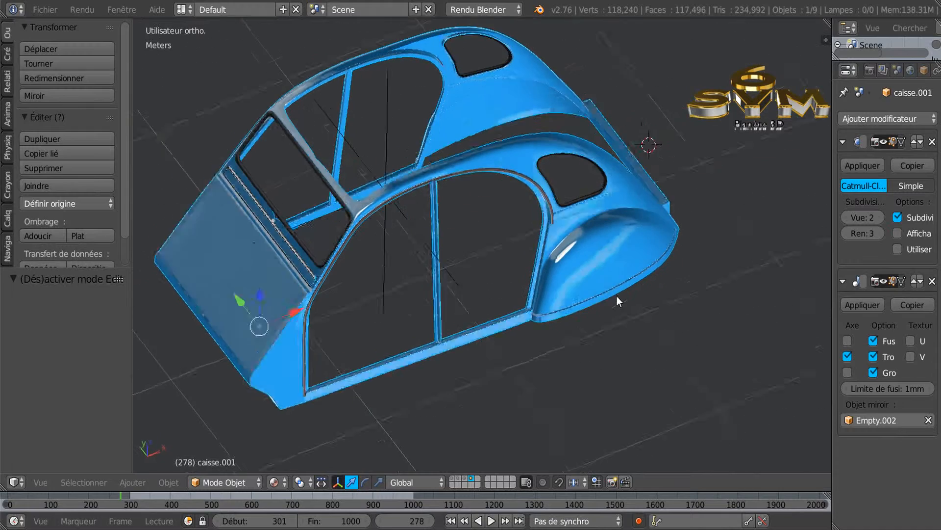
{"action": "scroll", "coordinate": [449, 243], "scroll_direction": "up", "scroll_amount": 2}
{"action": "middle_click_drag", "start_coordinate": [383, 175], "coordinate": [443, 214]}
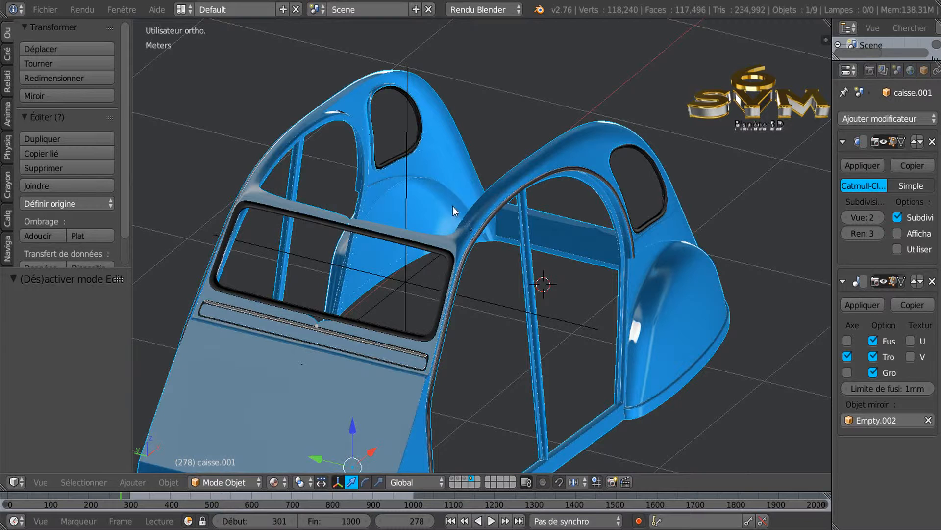
{"action": "middle_click_drag", "start_coordinate": [463, 218], "coordinate": [386, 237]}
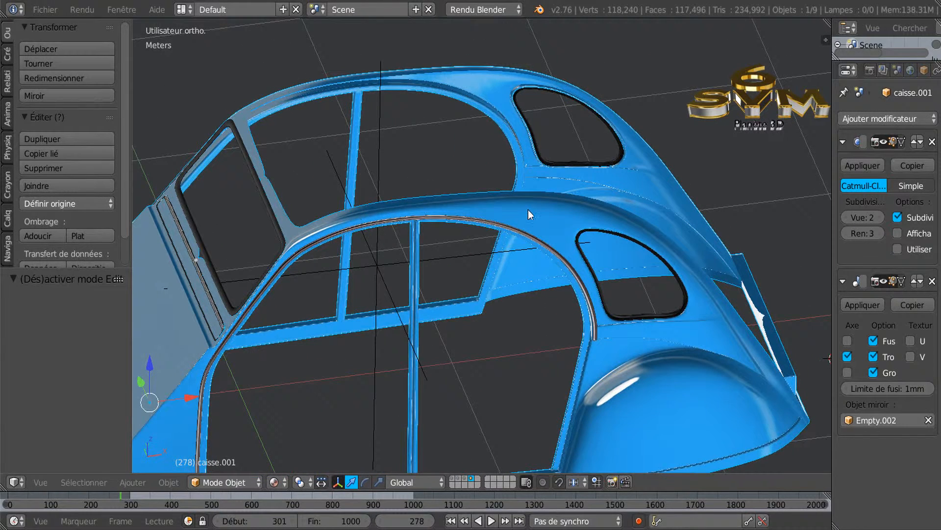
{"action": "middle_click_drag", "start_coordinate": [487, 196], "coordinate": [377, 242]}
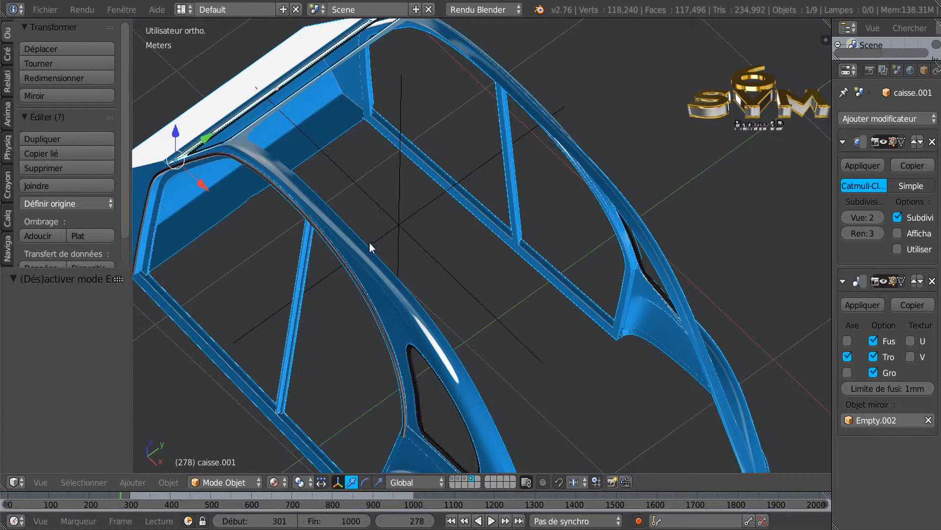
{"action": "middle_click_drag", "start_coordinate": [526, 263], "coordinate": [494, 268]}
{"action": "middle_click_drag", "start_coordinate": [471, 305], "coordinate": [449, 257], "text": "shift"}
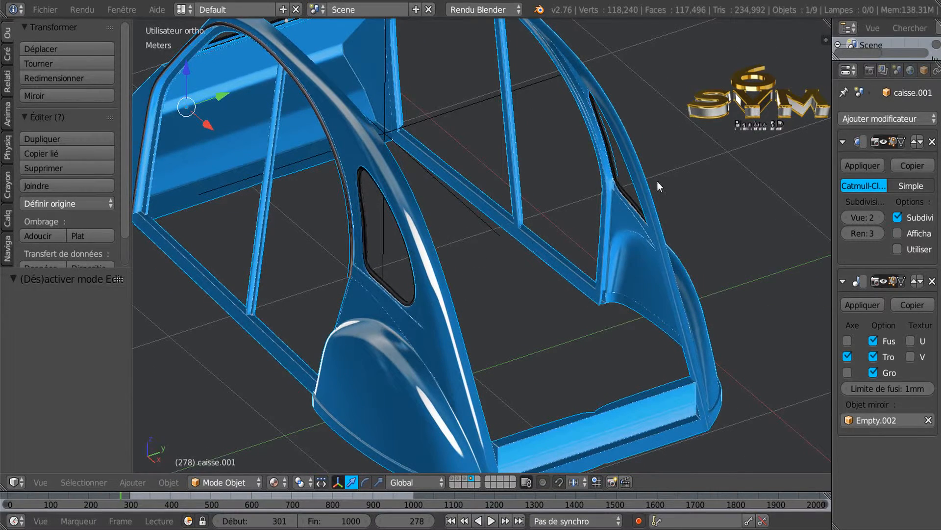
{"action": "middle_click_drag", "start_coordinate": [435, 259], "coordinate": [476, 239]}
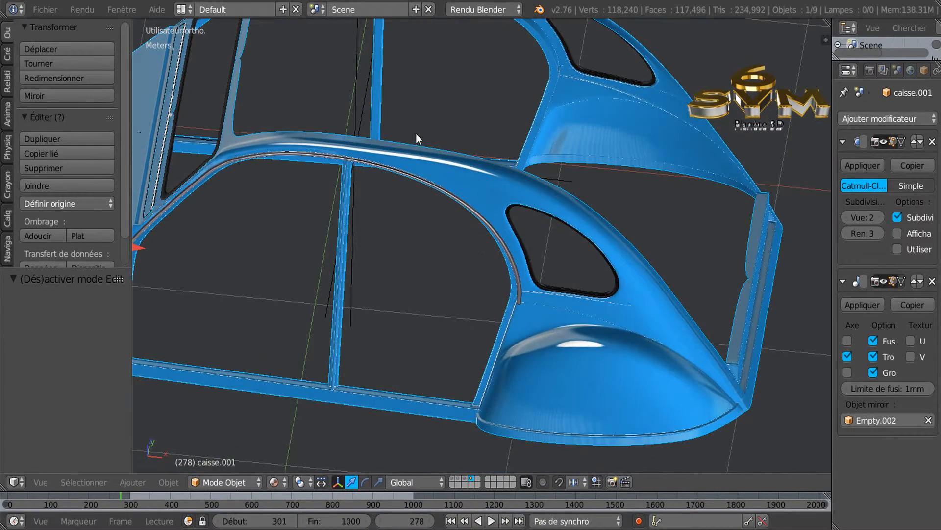
{"action": "middle_click_drag", "start_coordinate": [416, 133], "coordinate": [422, 272], "text": "shift"}
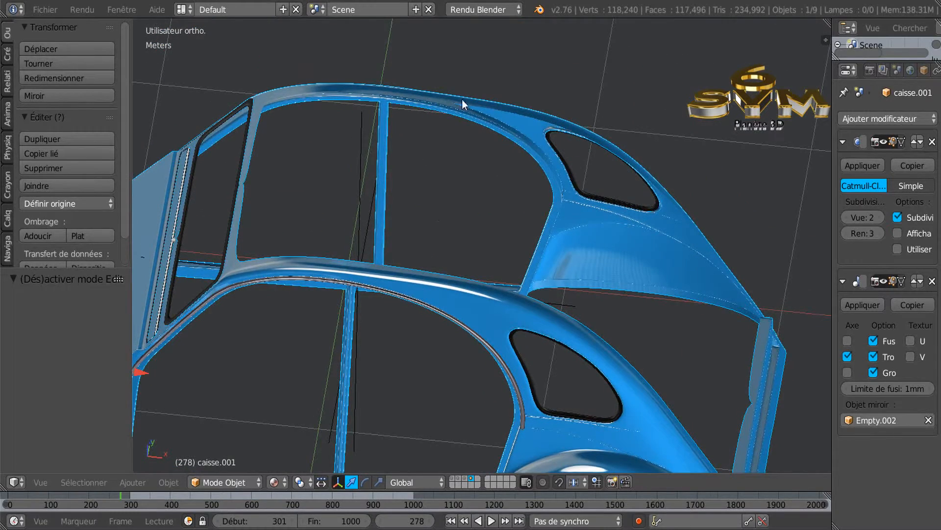
{"action": "scroll", "coordinate": [432, 275], "scroll_direction": "down", "scroll_amount": 5}
{"action": "middle_click_drag", "start_coordinate": [441, 301], "coordinate": [541, 281]}
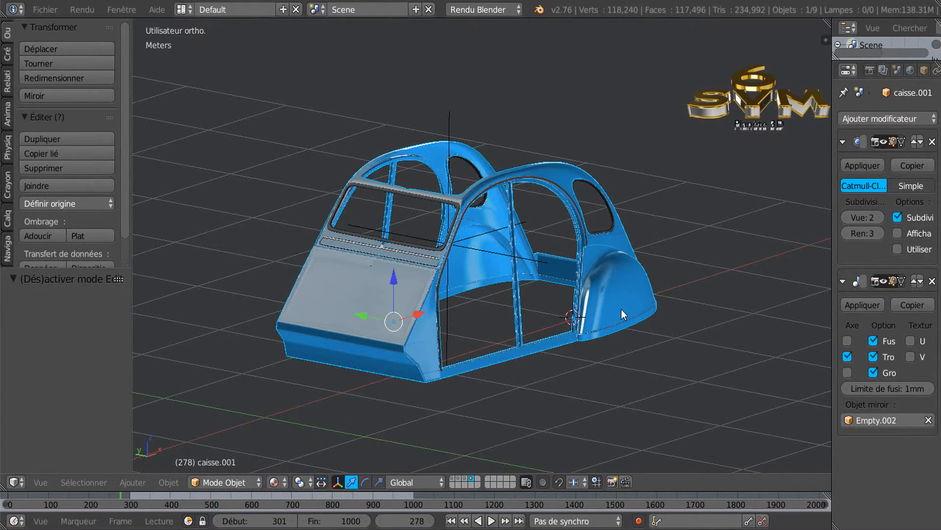
{"action": "mouse_move", "coordinate": [664, 343]}
{"action": "middle_mouse_down"}
{"action": "mouse_move", "coordinate": [534, 352]}
{"action": "mouse_move", "coordinate": [528, 342]}
{"action": "mouse_move", "coordinate": [492, 340]}
{"action": "middle_mouse_up"}
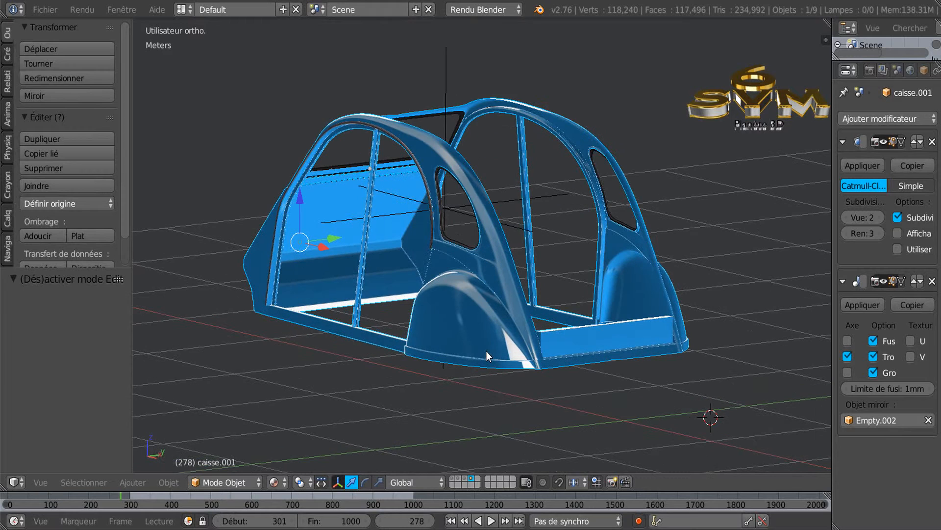